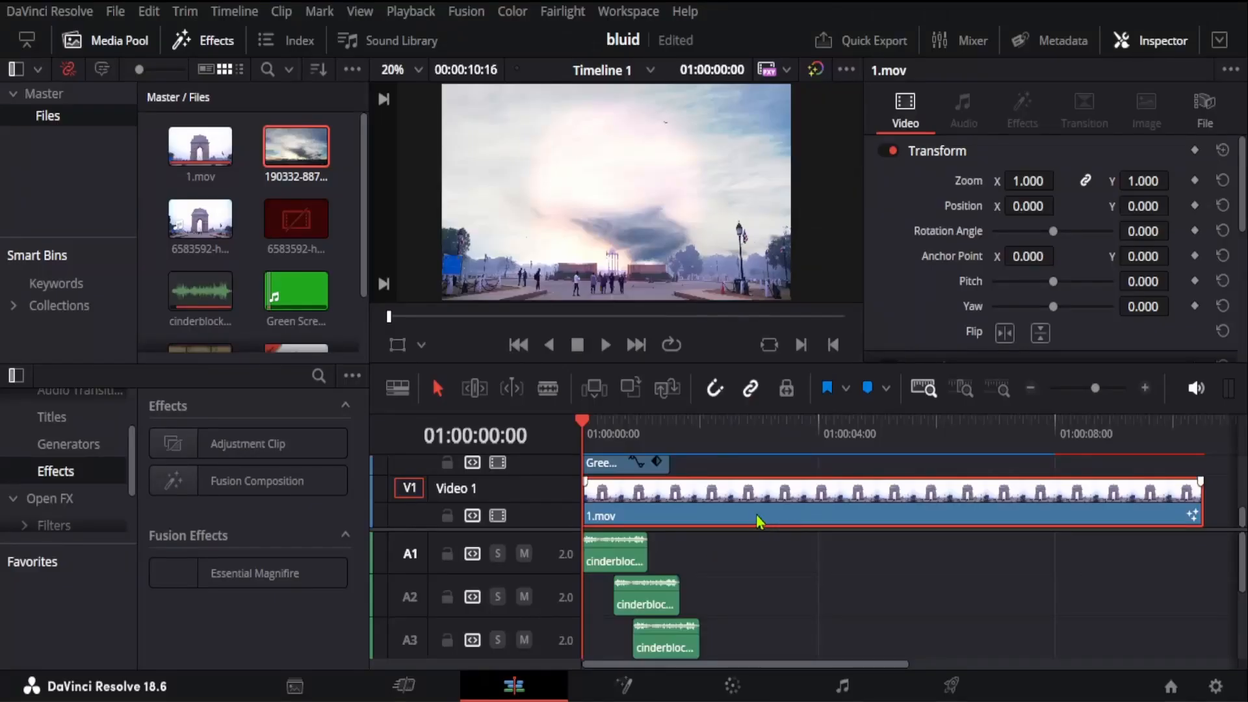
# Step: Open the 1.mov clip from track Video 1 in the Fusion page
pyautogui.moveTo(770, 516)
pyautogui.mouseDown()
pyautogui.moveTo(796, 517)
pyautogui.moveTo(754, 516)
pyautogui.mouseUp()
pyautogui.rightClick(845, 506)
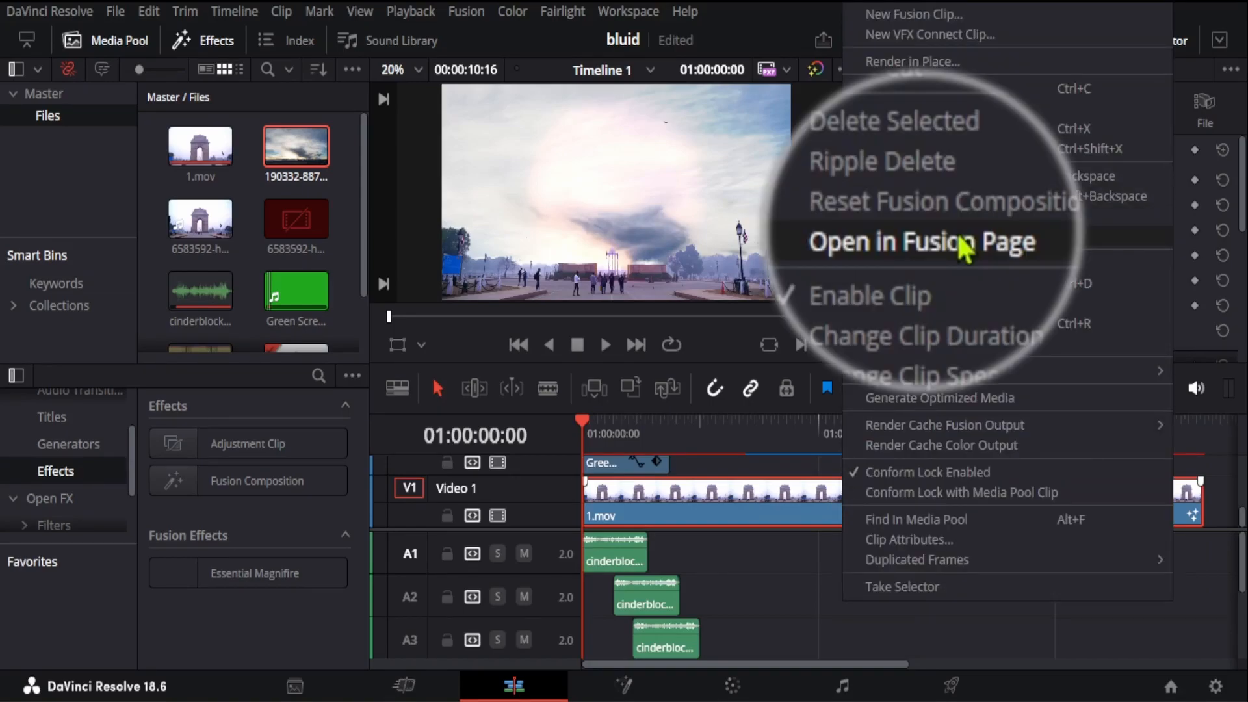
pyautogui.click(965, 251)
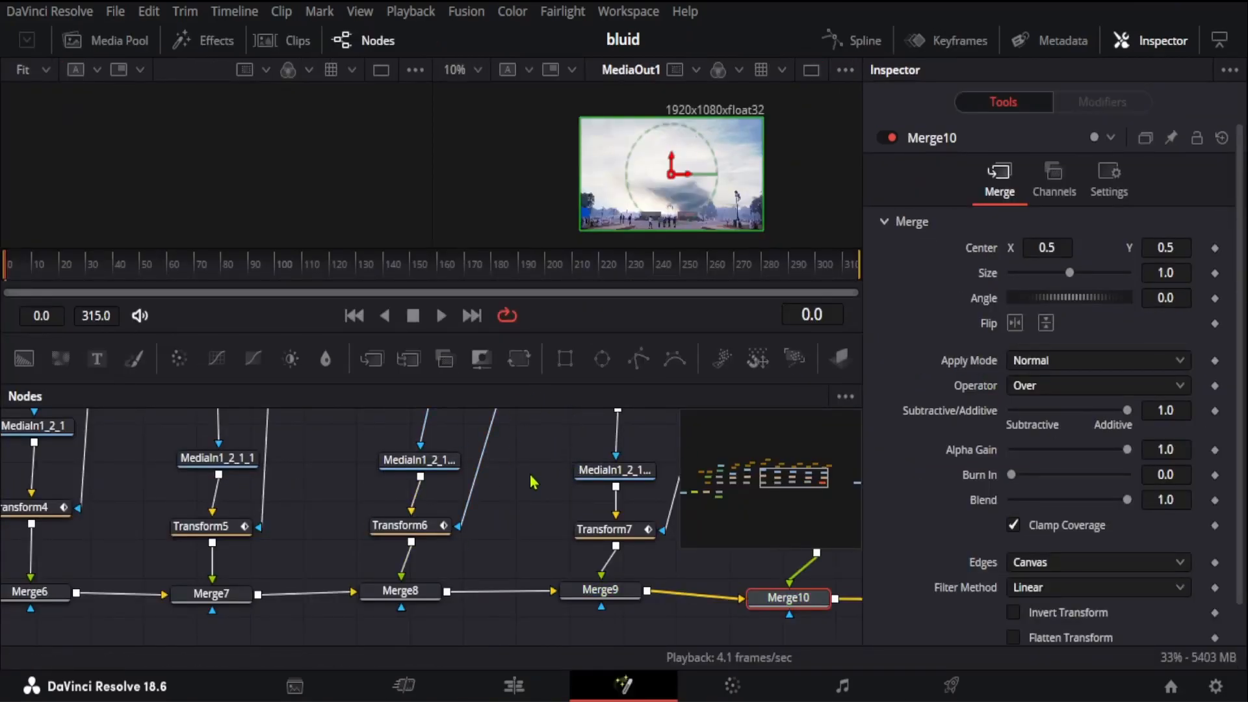
# Step: Load Merge10 into both viewers, and toggle MediaOut1's display in the second viewer
pyautogui.moveTo(505, 473); pyautogui.dragTo(174, 504)
pyautogui.moveTo(586, 495); pyautogui.dragTo(204, 398)
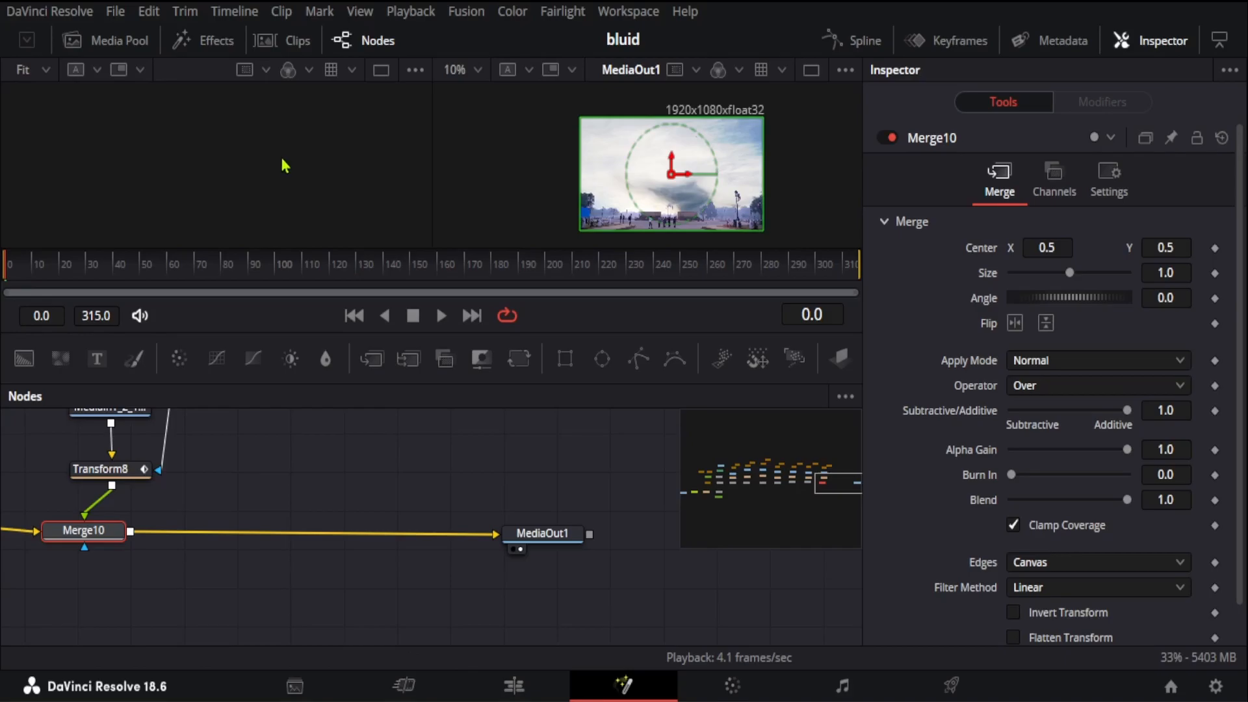
pyautogui.press('1')
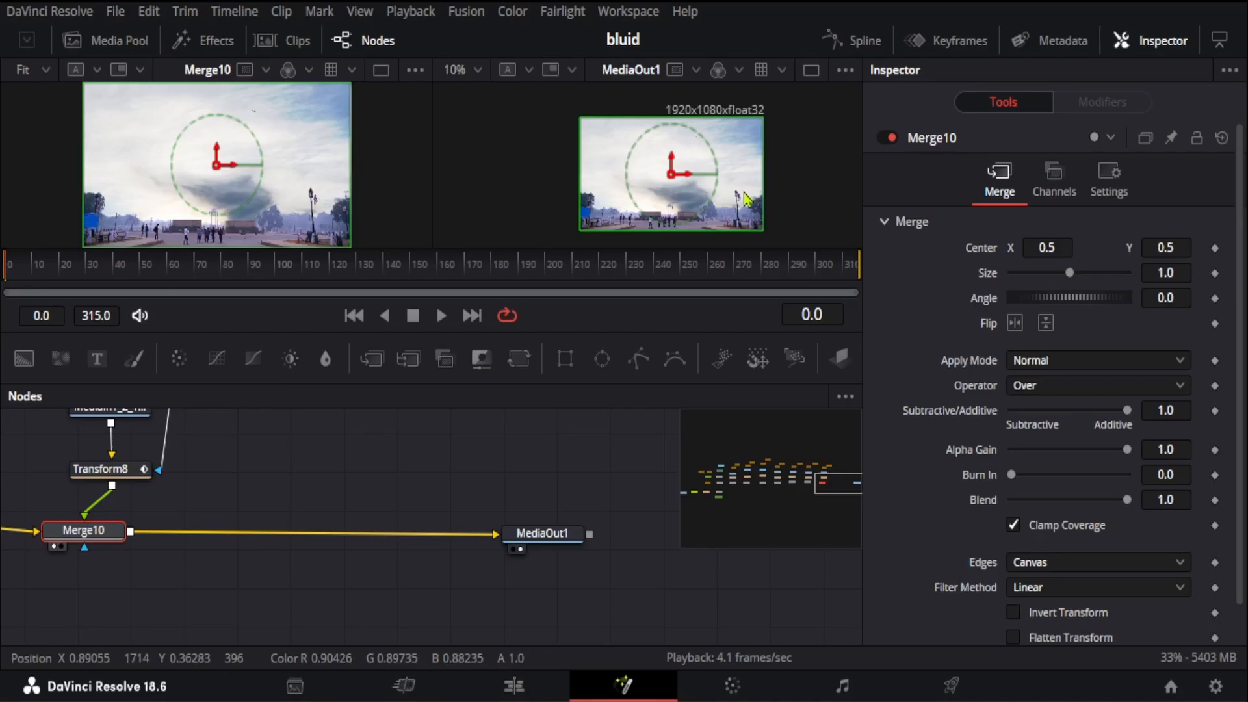
pyautogui.press('2')
pyautogui.click(563, 535)
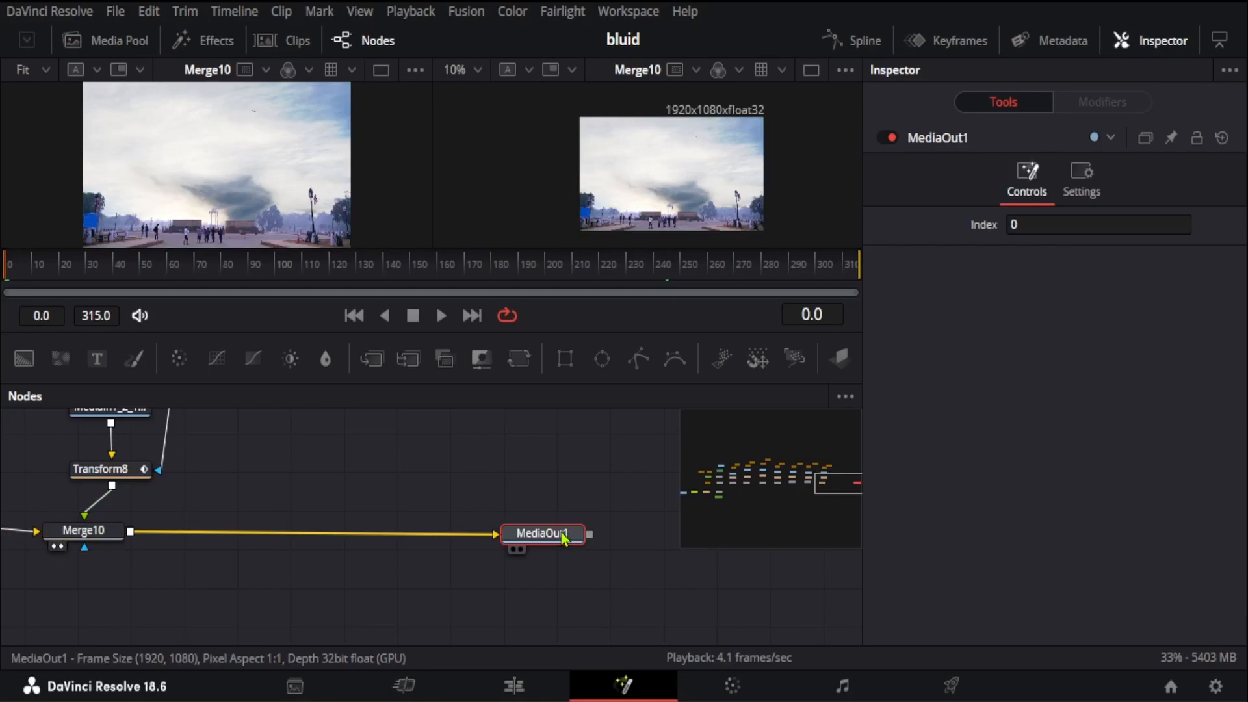
pyautogui.click(520, 550)
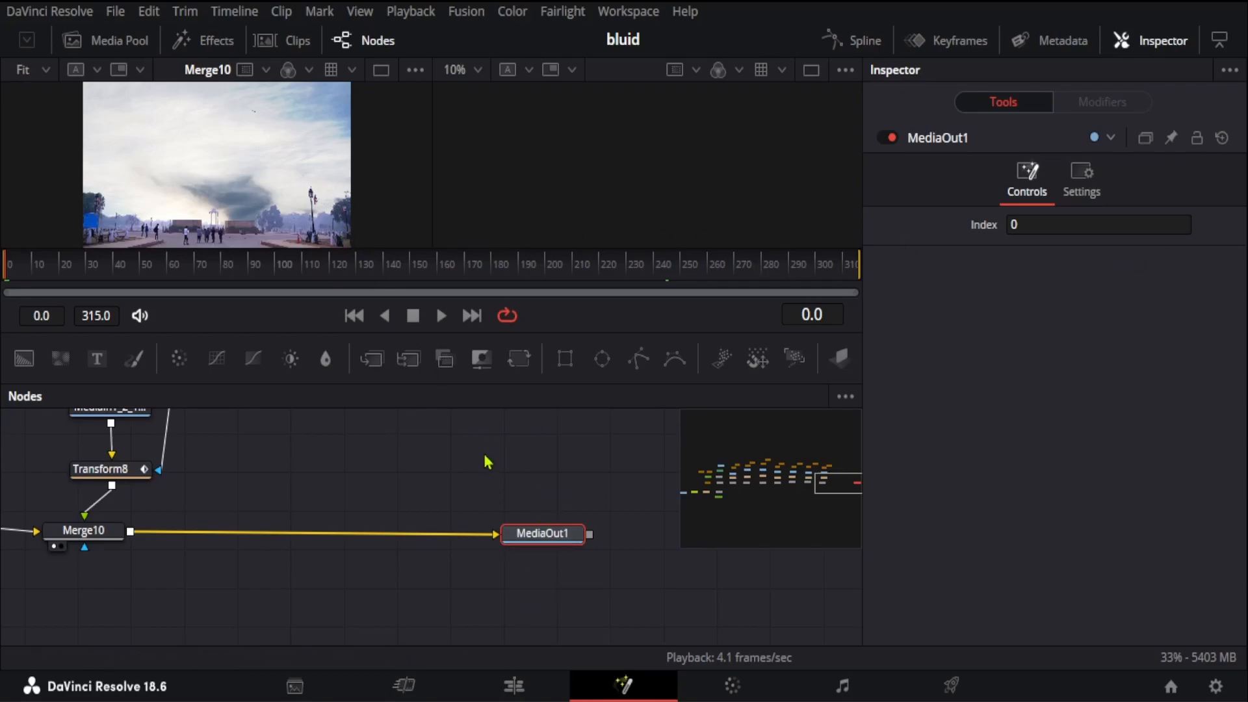
# Step: Select the MediaIn1 node and show the original footage in the first viewer
pyautogui.moveTo(408, 459); pyautogui.dragTo(777, 472)
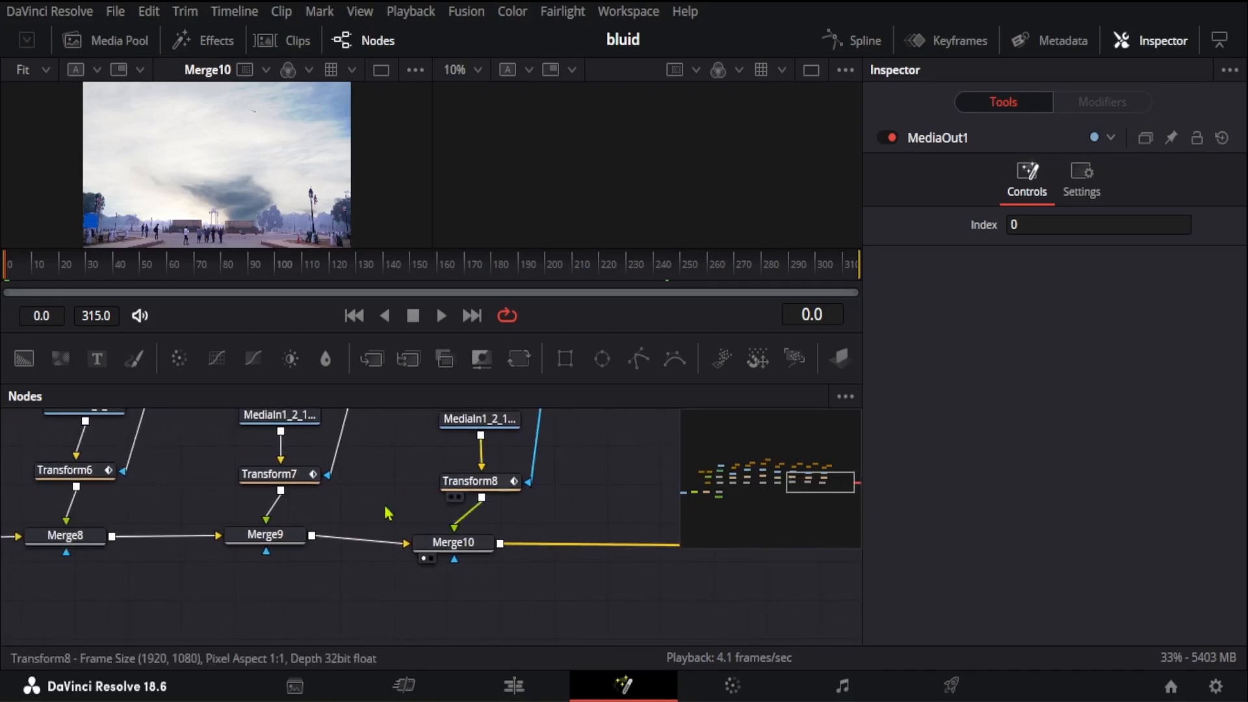
pyautogui.moveTo(167, 479); pyautogui.dragTo(659, 536)
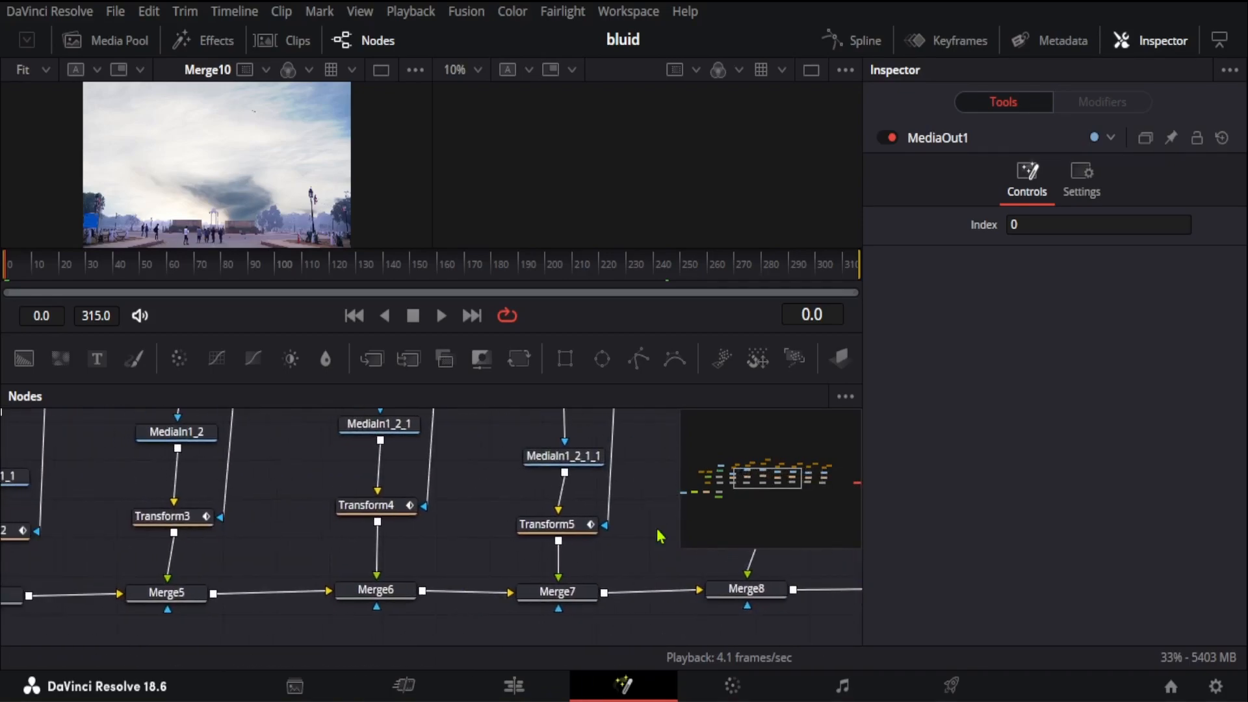
pyautogui.moveTo(308, 491); pyautogui.dragTo(713, 576)
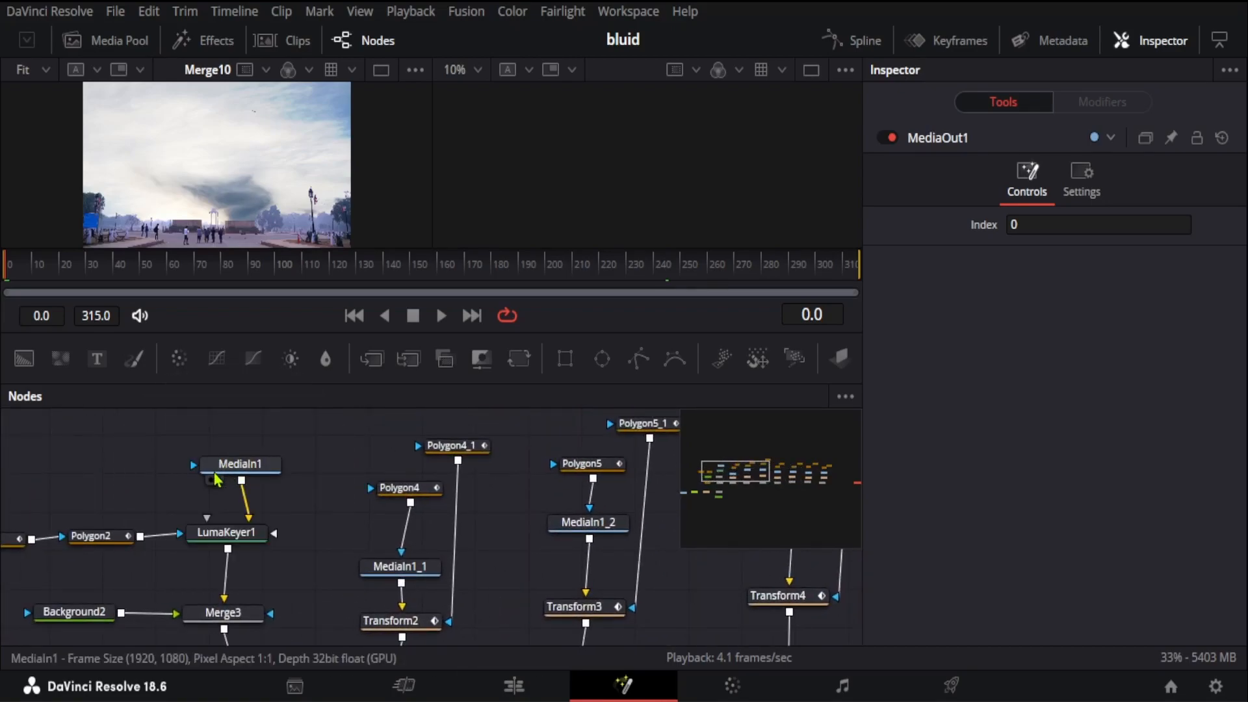
pyautogui.click(209, 484)
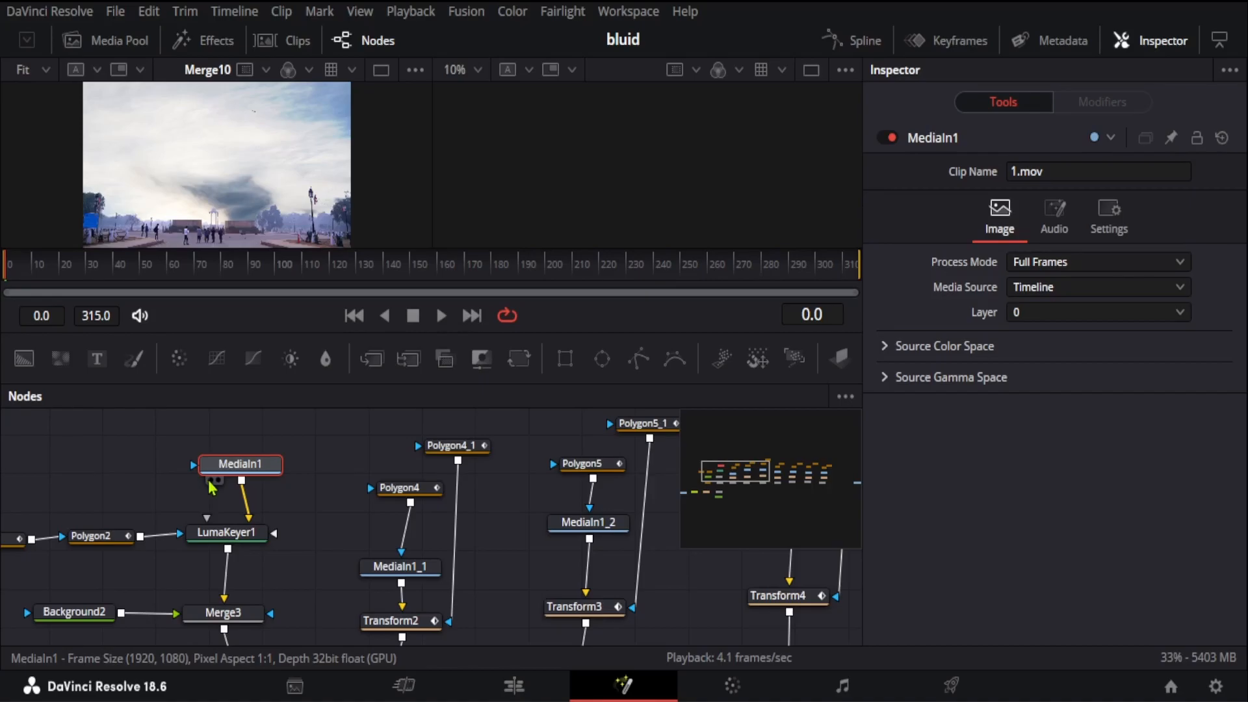
pyautogui.click(211, 481)
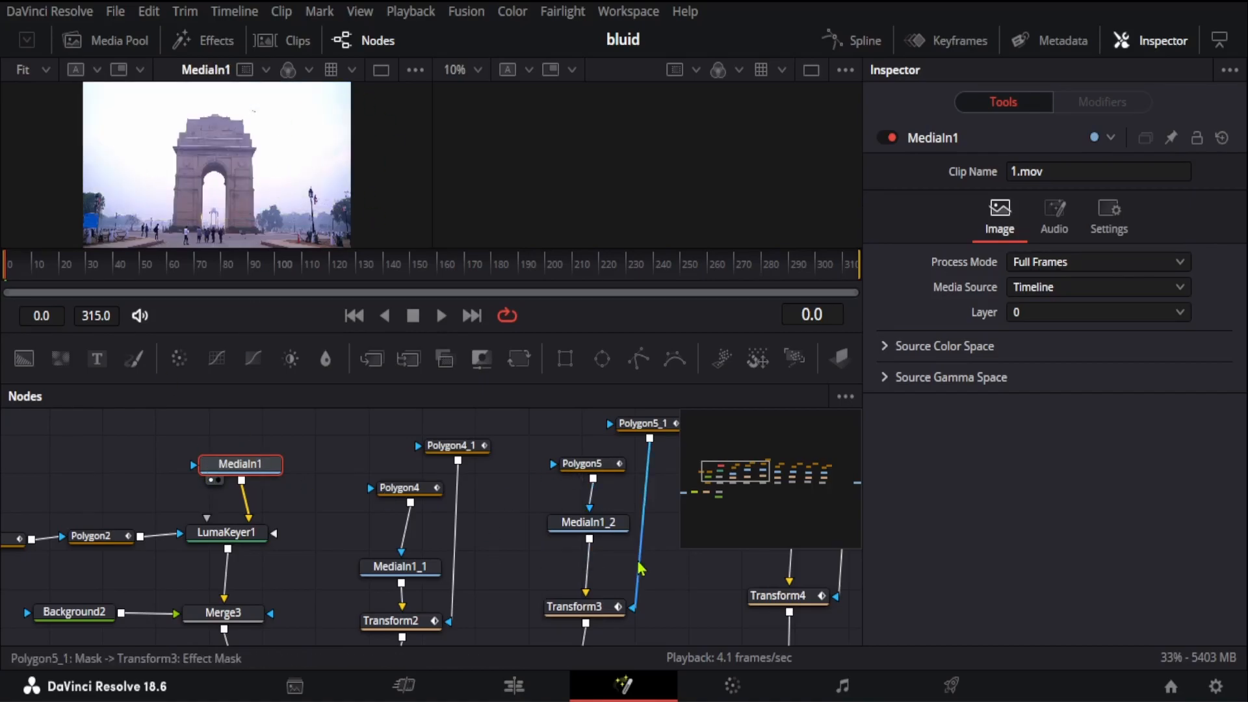
# Step: Show the MediaOut1 node in the second viewer
pyautogui.hscroll(10, 694, 596)
pyautogui.hscroll(6, 765, 590)
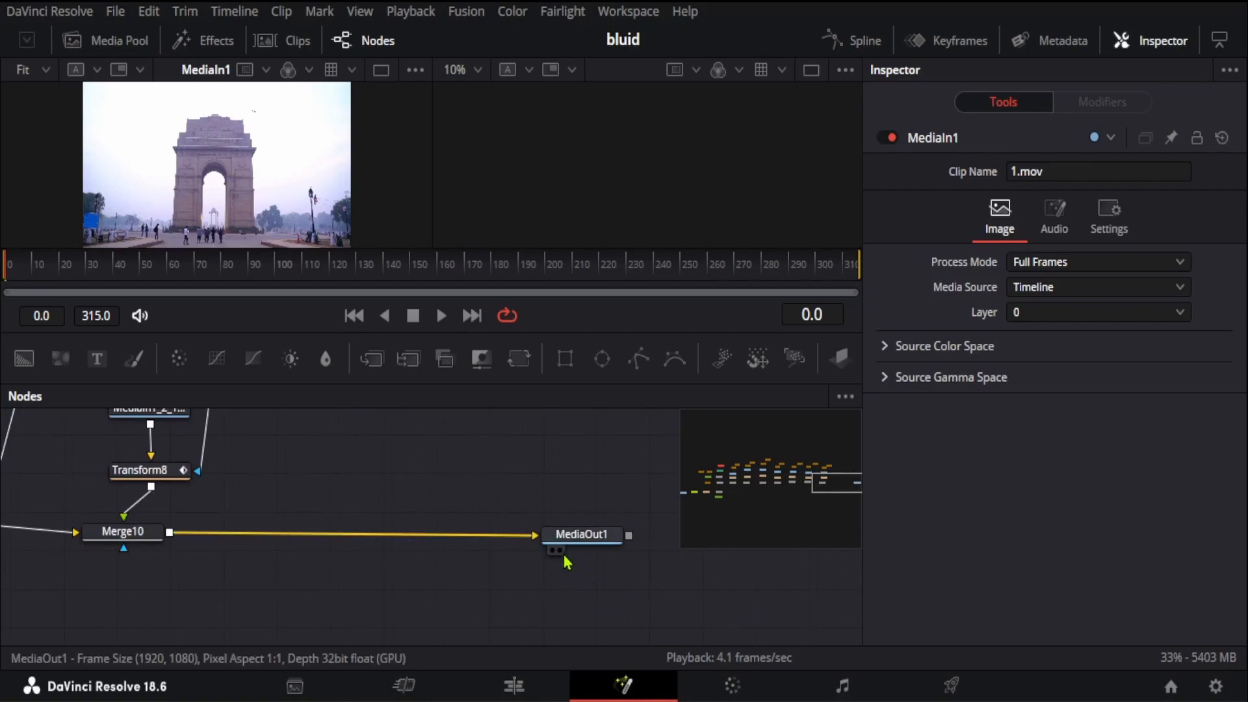
pyautogui.click(577, 558)
# Step: Trace the merge chain back to the Background2 node feeding Merge3 and examine its color settings
pyautogui.moveTo(467, 601); pyautogui.dragTo(514, 614)
pyautogui.hscroll(-4, 503, 623)
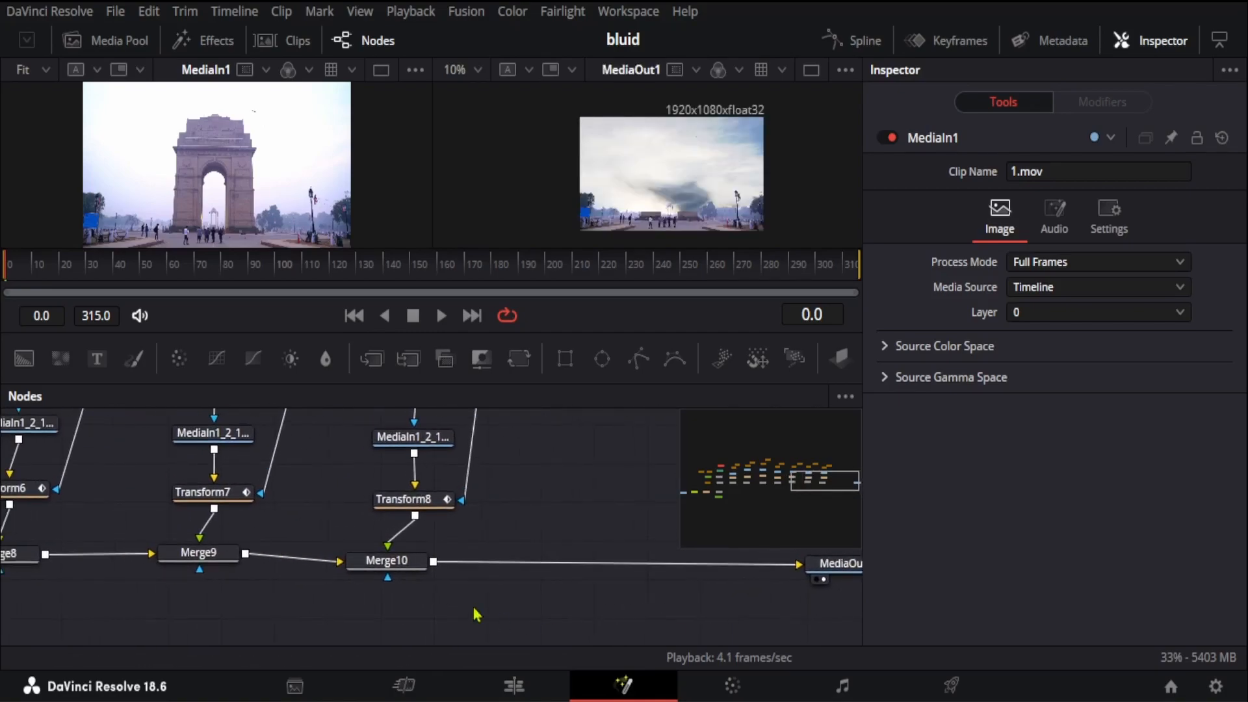
pyautogui.hscroll(-6, 423, 625)
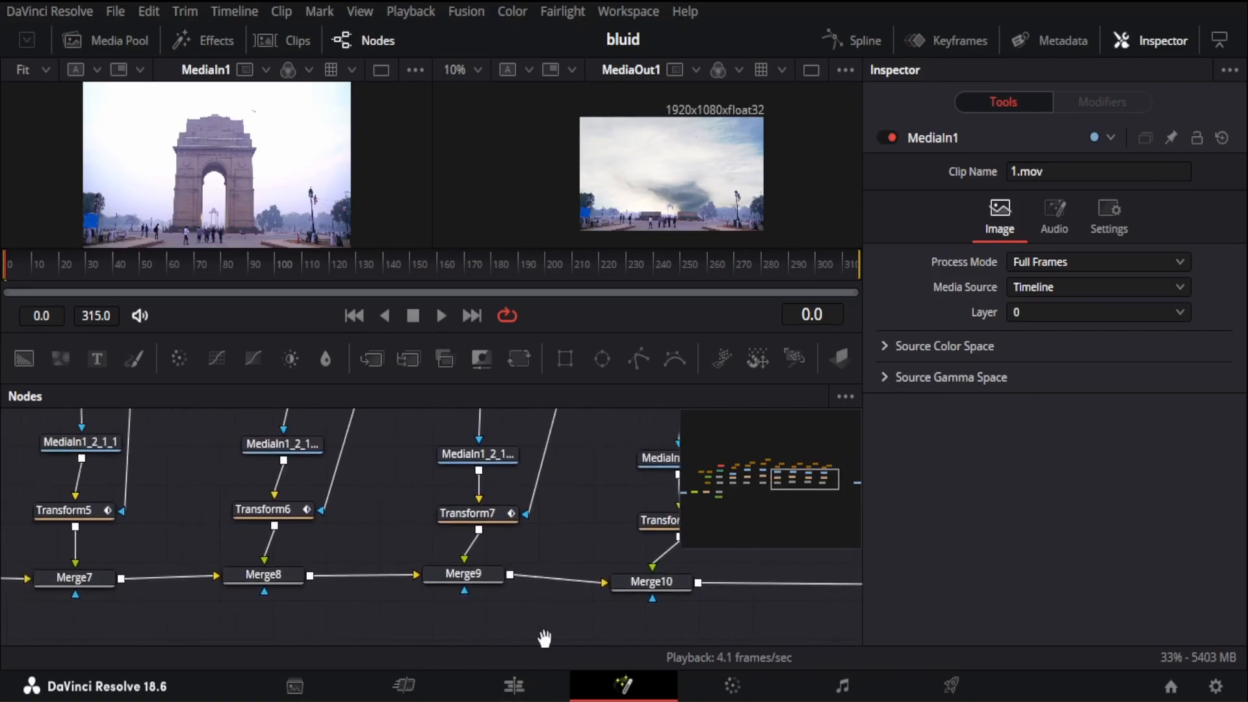
pyautogui.hscroll(-9, 328, 636)
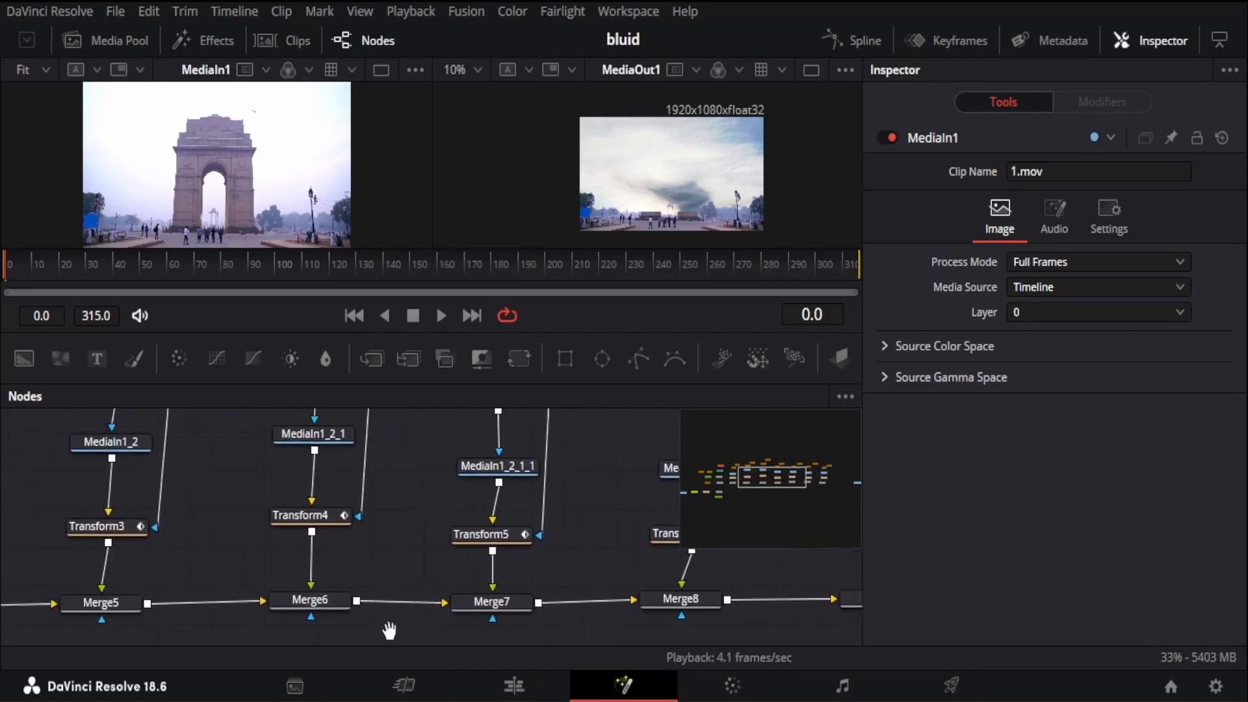
pyautogui.hscroll(-5, 356, 621)
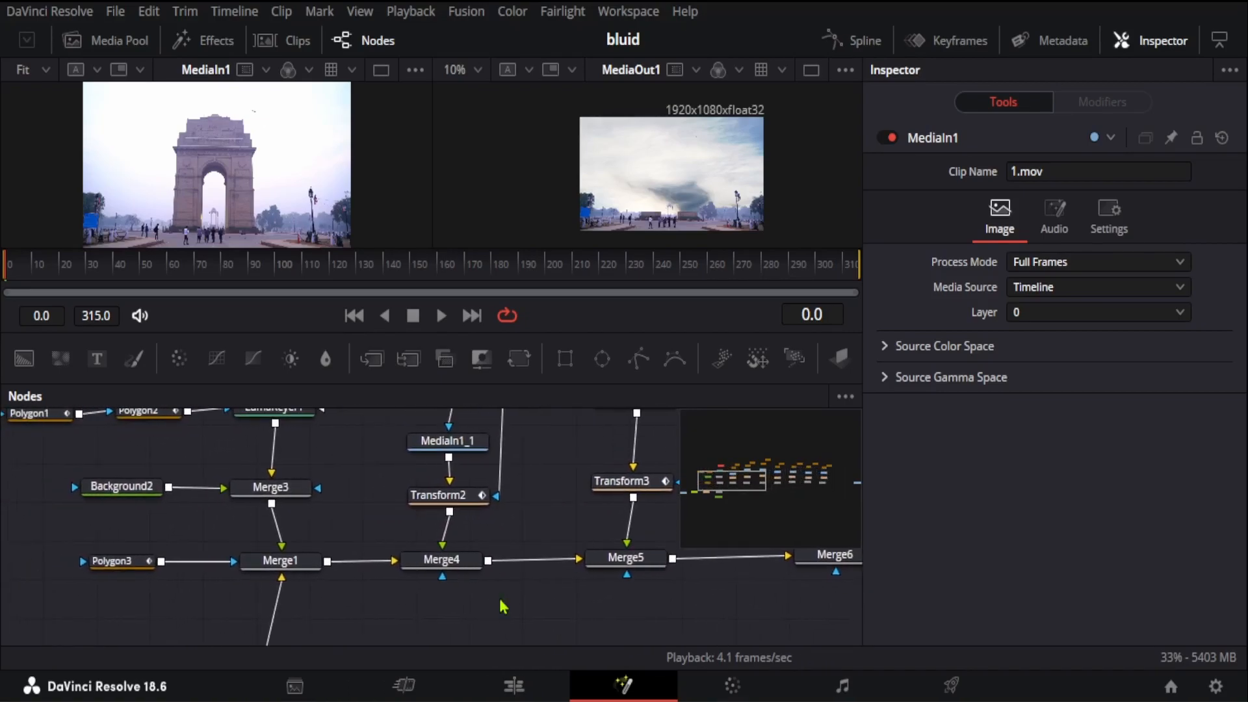
pyautogui.hscroll(-1, 162, 621)
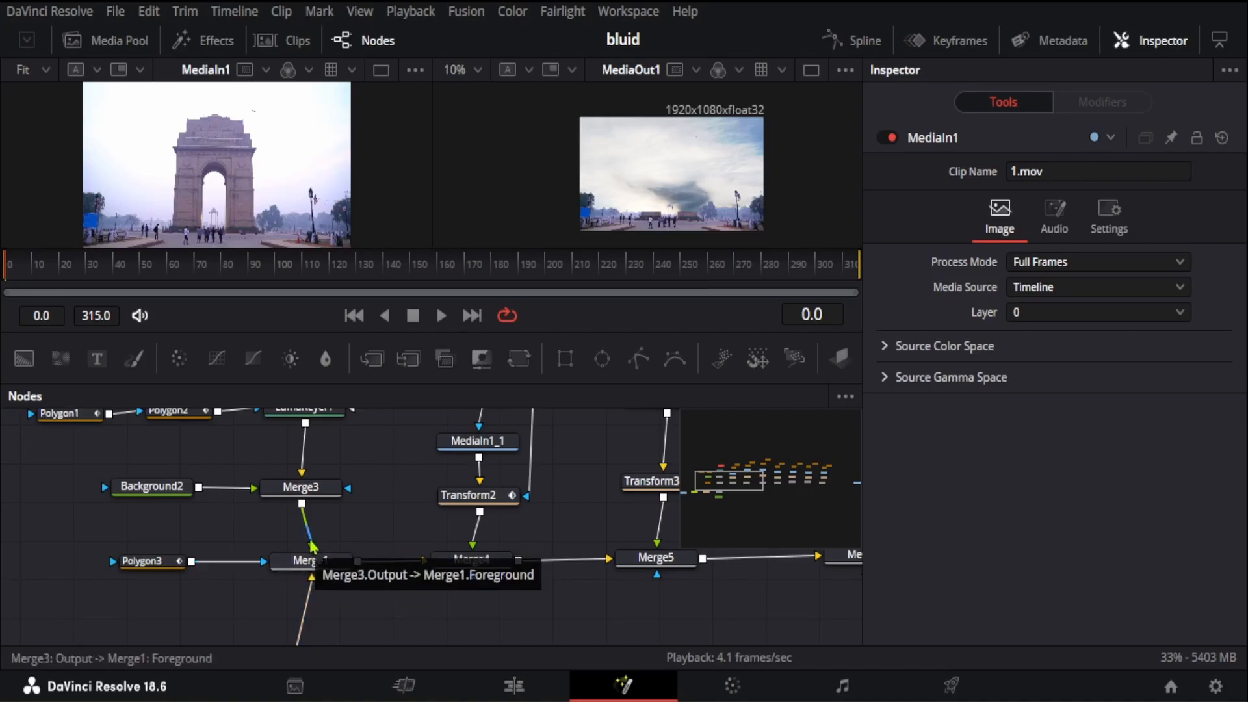
pyautogui.click(161, 495)
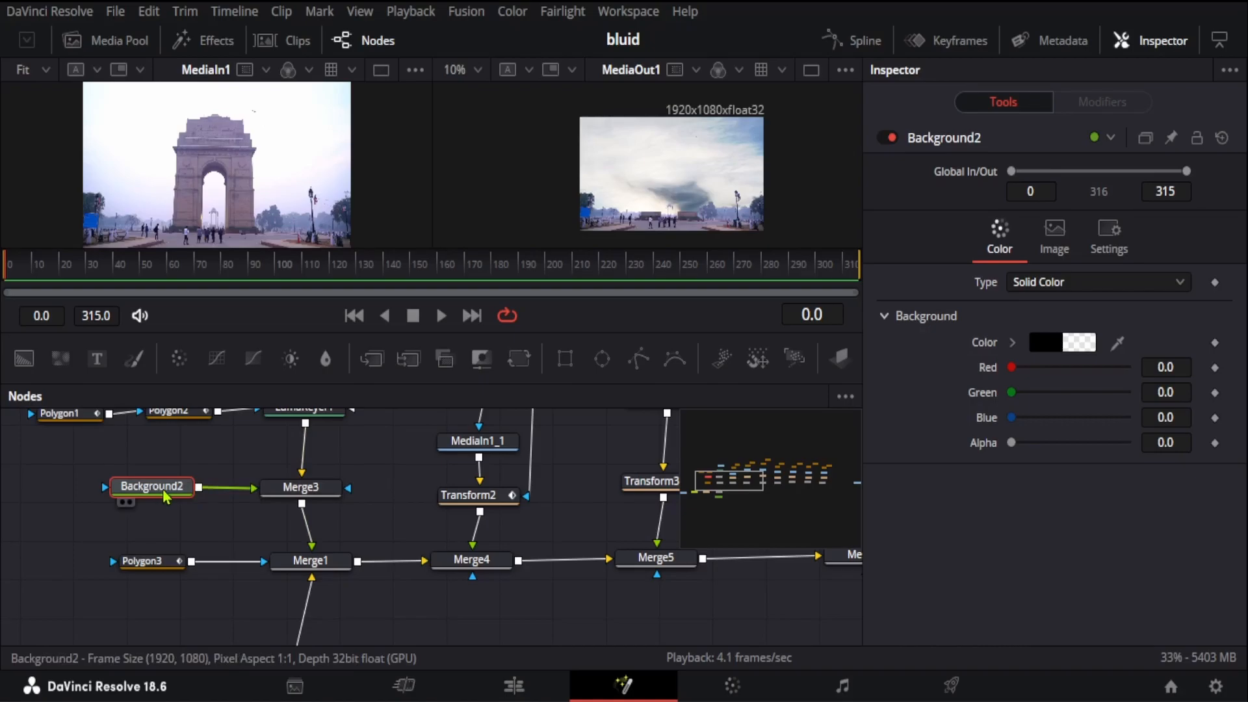
# Step: Add a trial Background node with its Alpha set to 0.0, and delete it again
pyautogui.moveTo(24, 358); pyautogui.dragTo(48, 520)
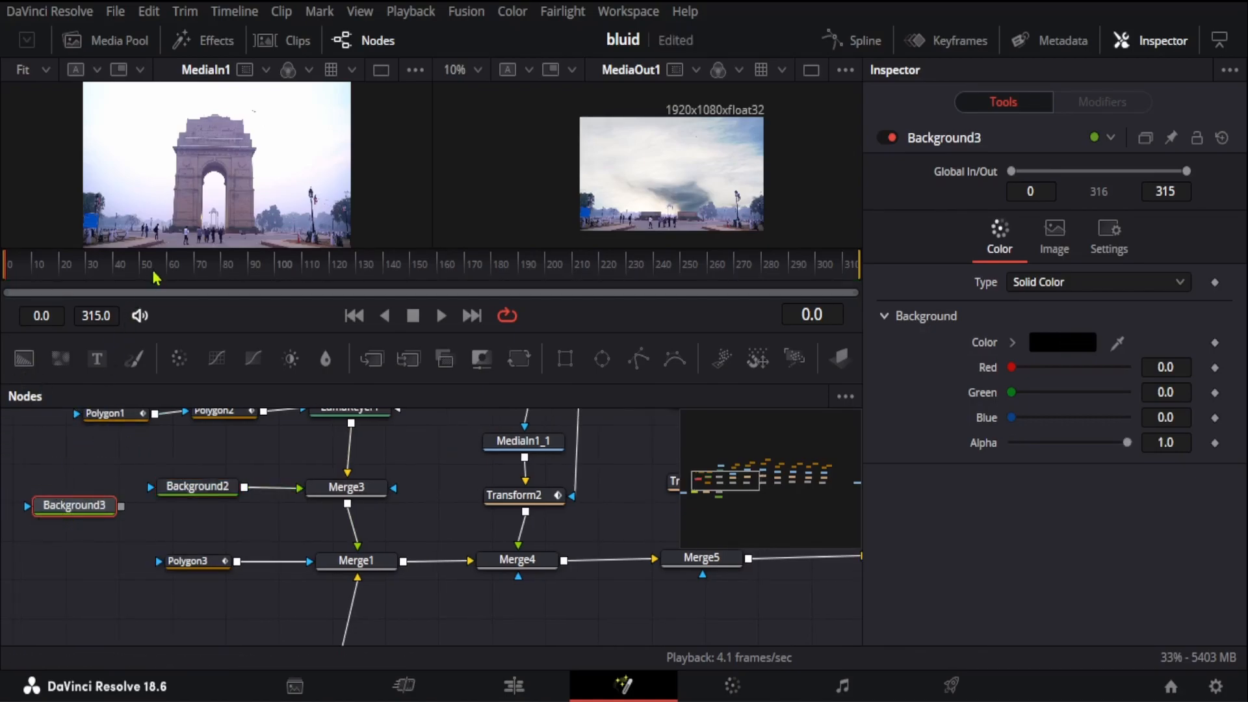
pyautogui.click(44, 522)
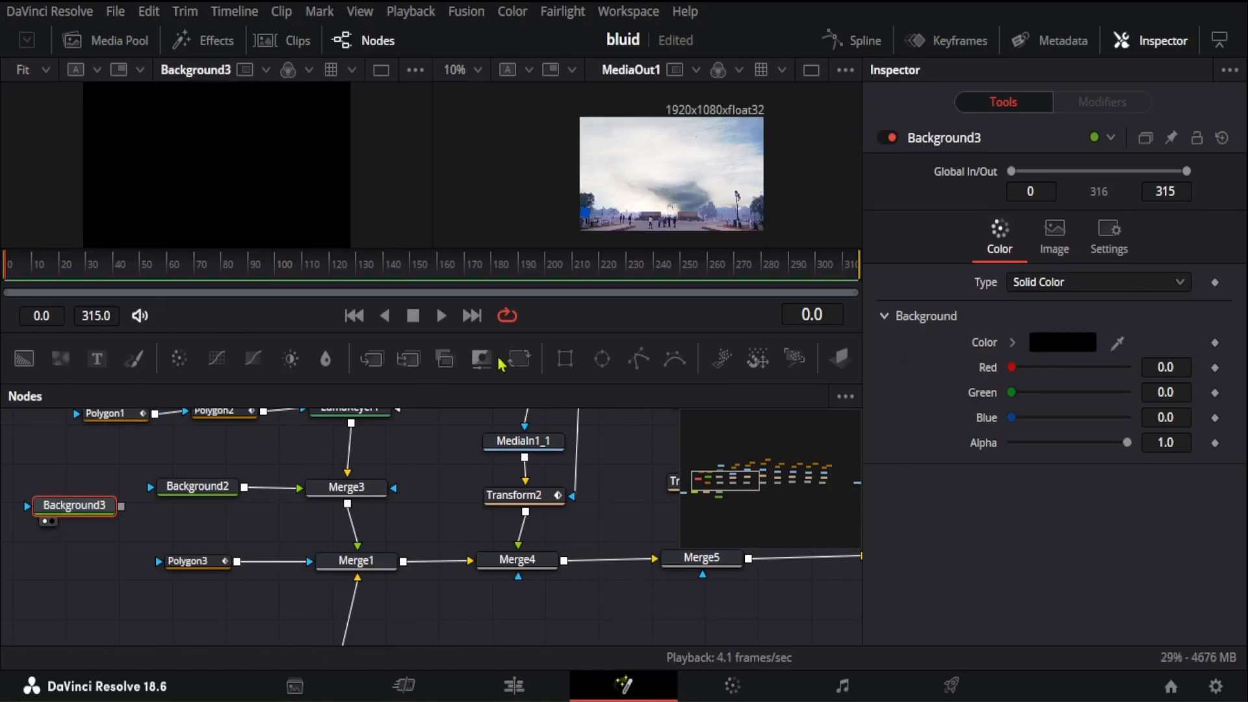
pyautogui.moveTo(1128, 447); pyautogui.dragTo(1007, 448)
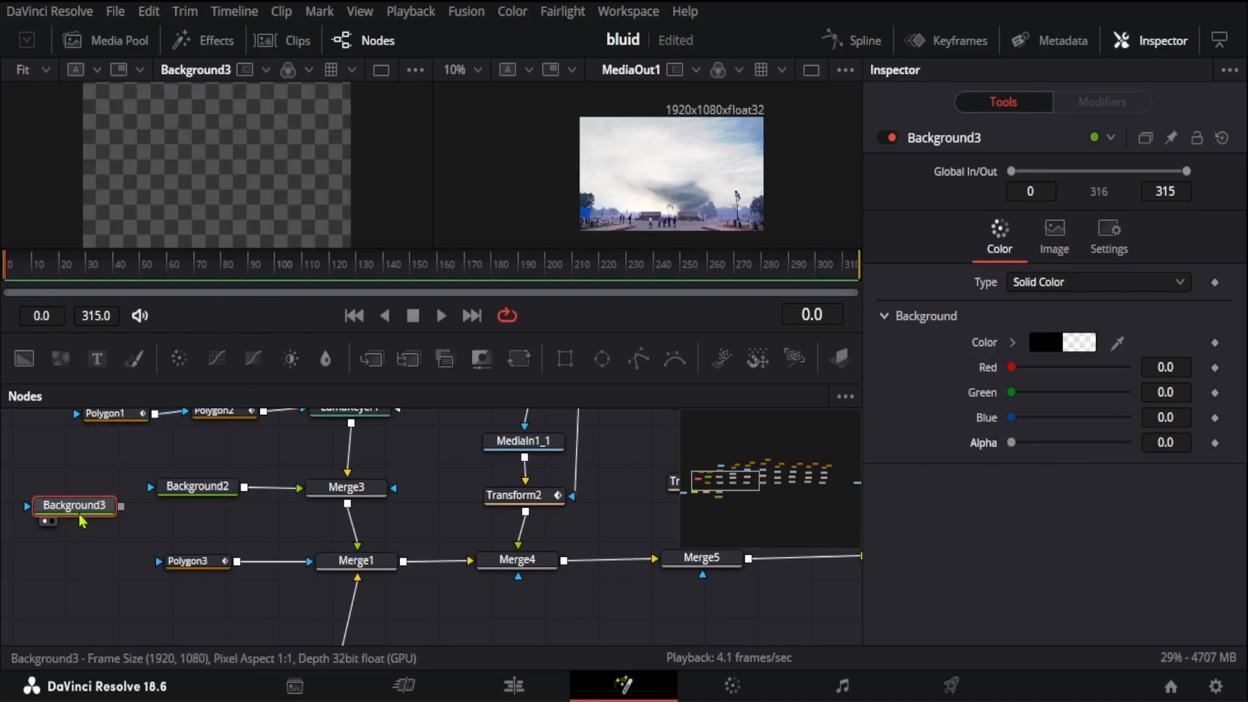
pyautogui.press('Delete')
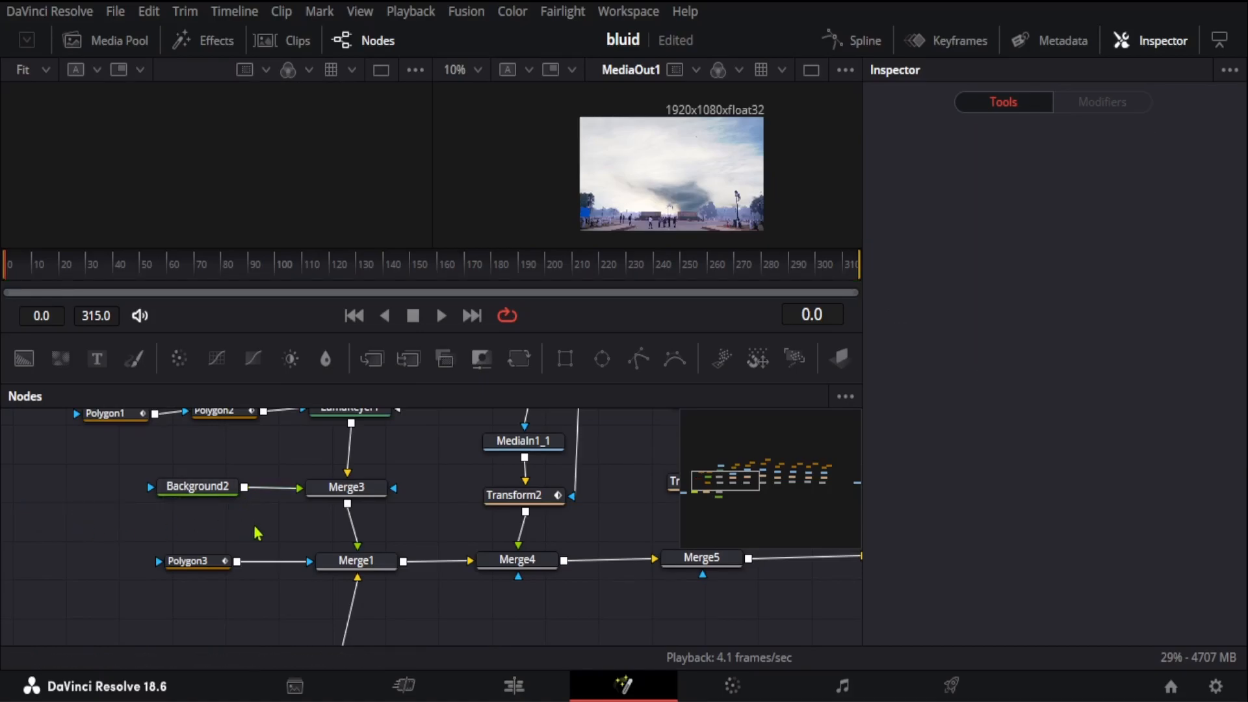
# Step: Examine how MediaIn1, LumaKeyer1 and Background2 connect to Merge3, and open the tool picker without adding anything
pyautogui.scroll(2, 78, 555)
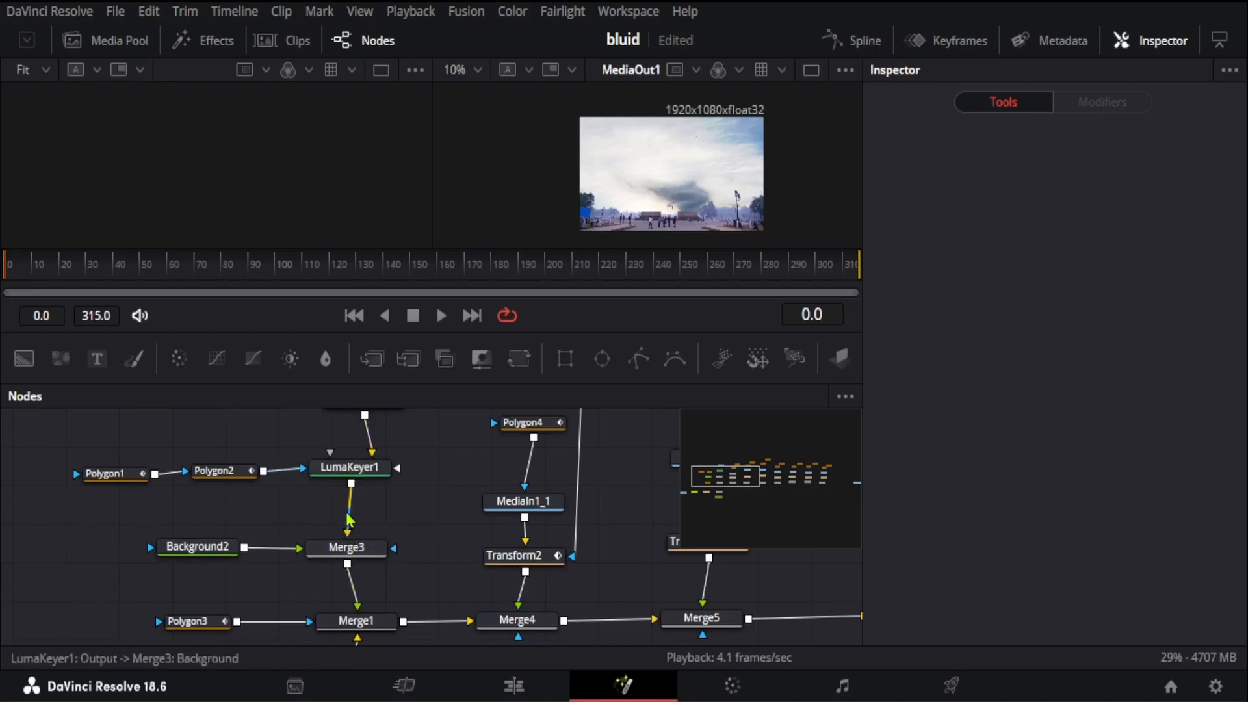
pyautogui.scroll(2, 398, 463)
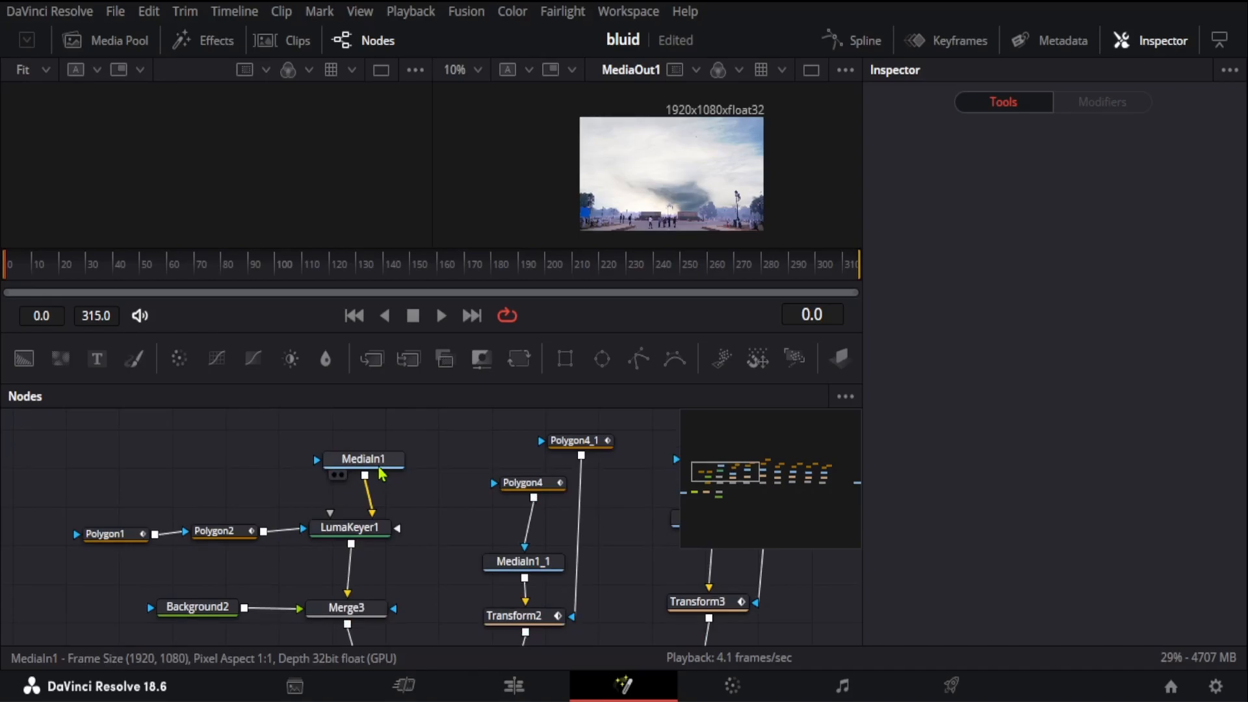
pyautogui.scroll(-2, 389, 473)
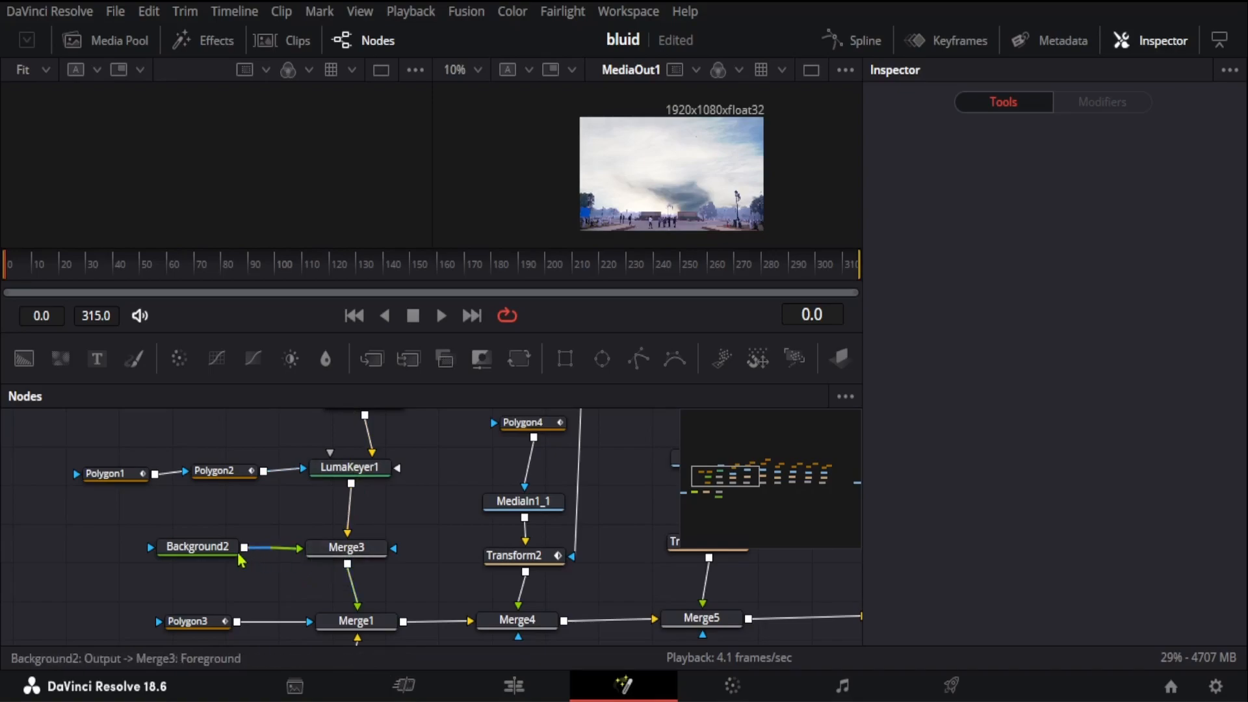
pyautogui.scroll(2, 396, 519)
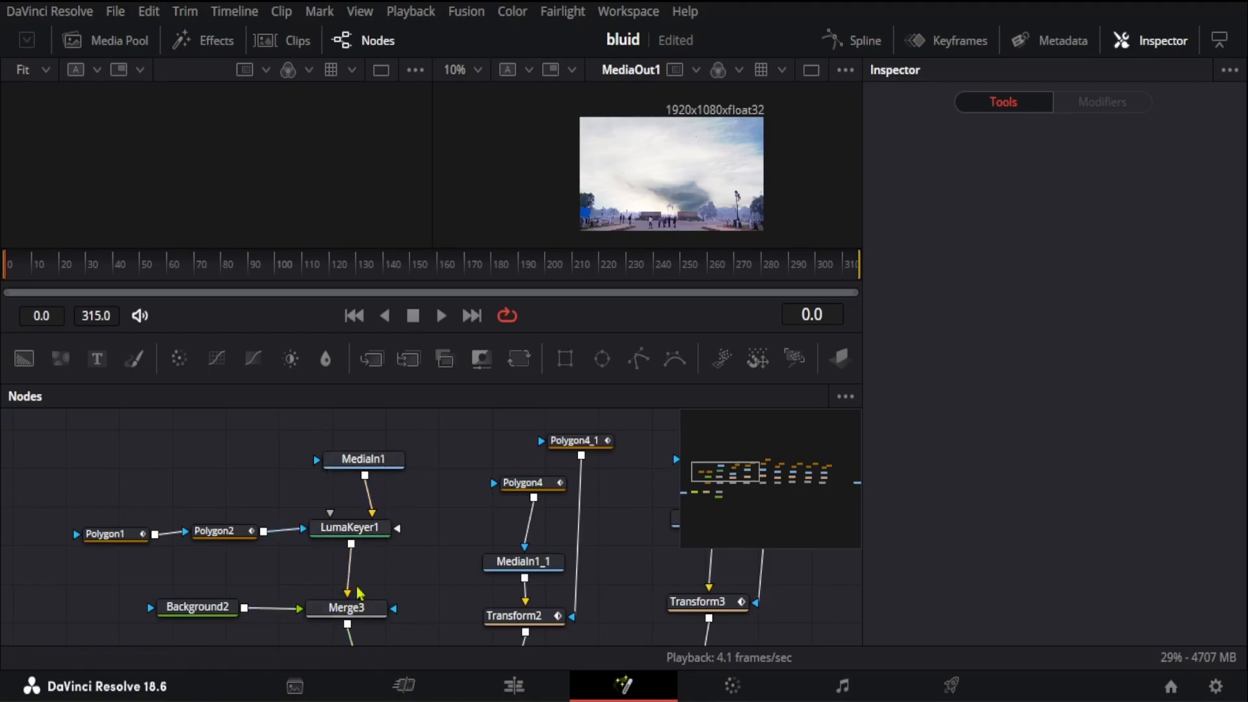
pyautogui.moveTo(362, 534)
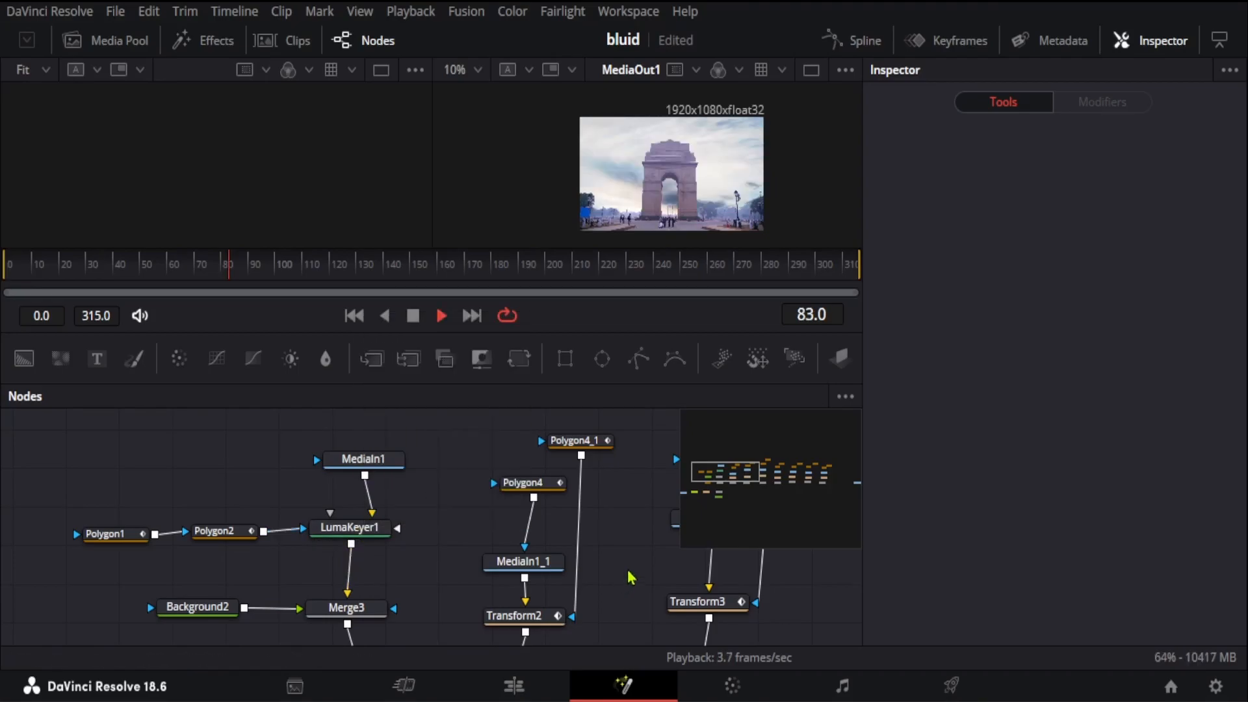
pyautogui.hotkey('shift', 'space')
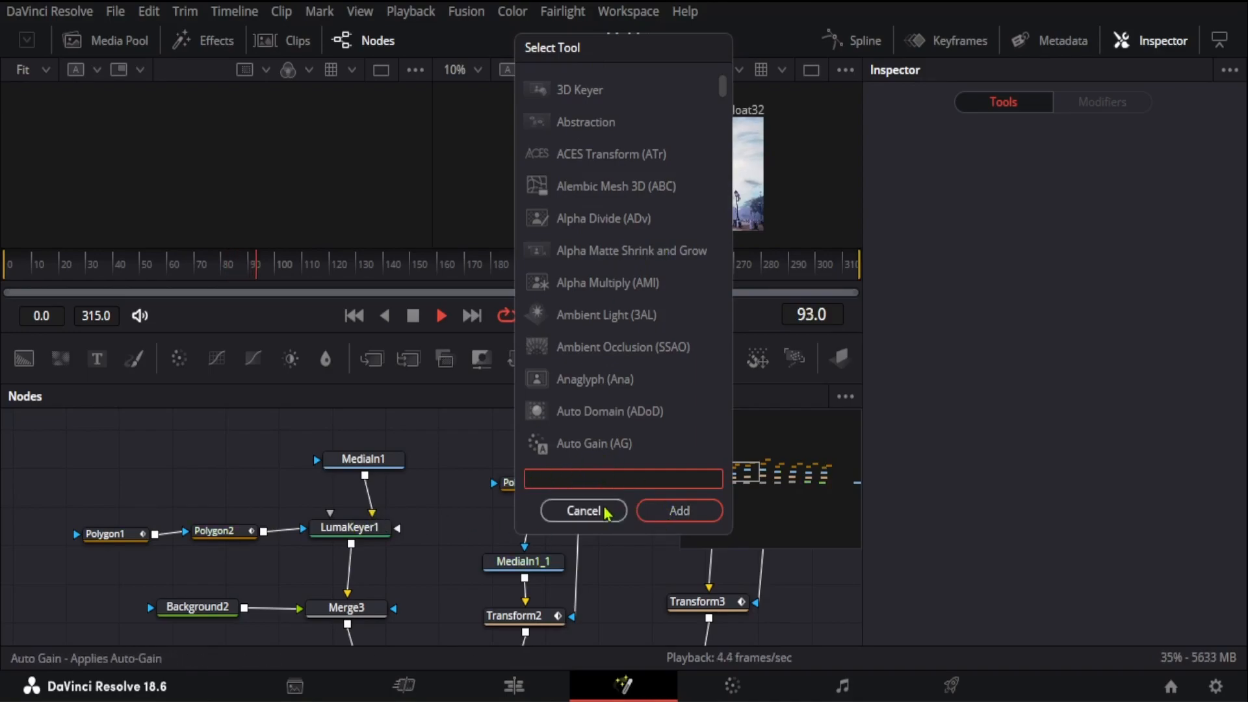
pyautogui.click(583, 510)
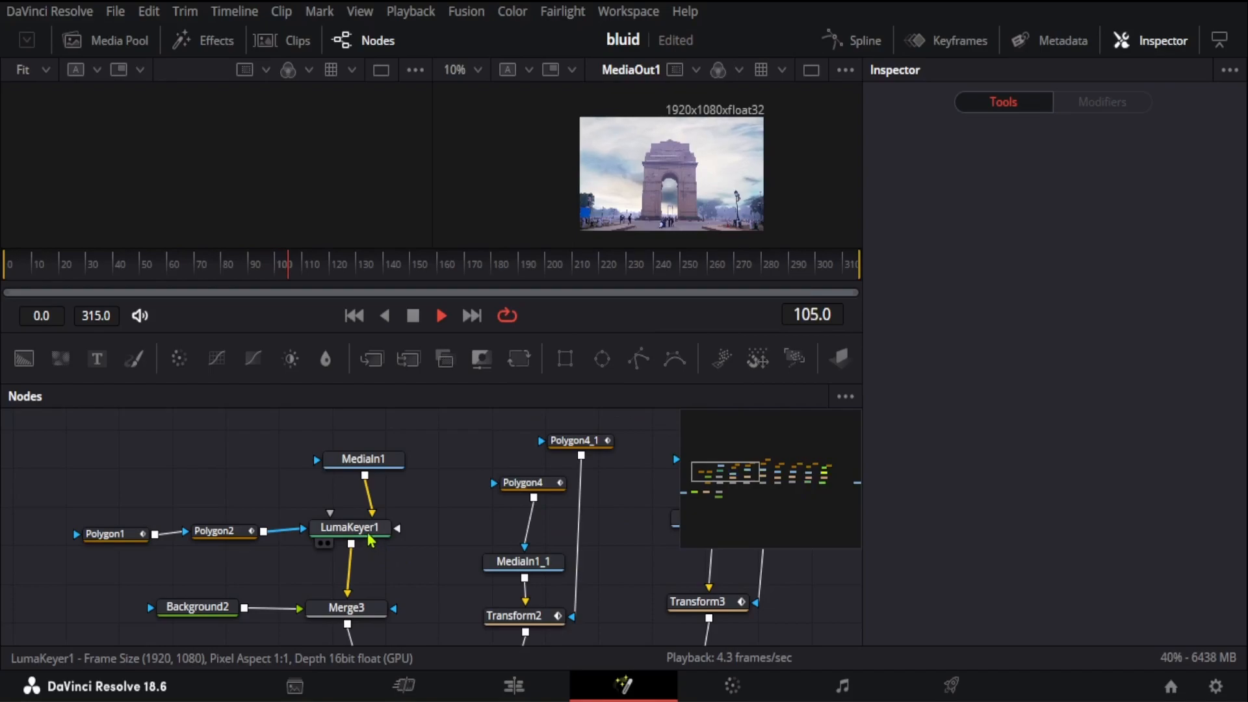
# Step: Examine the controls of the Polygon1 and Polygon2 masks on LumaKeyer1, with the viewer area enlarged
pyautogui.moveTo(52, 494); pyautogui.dragTo(290, 584)
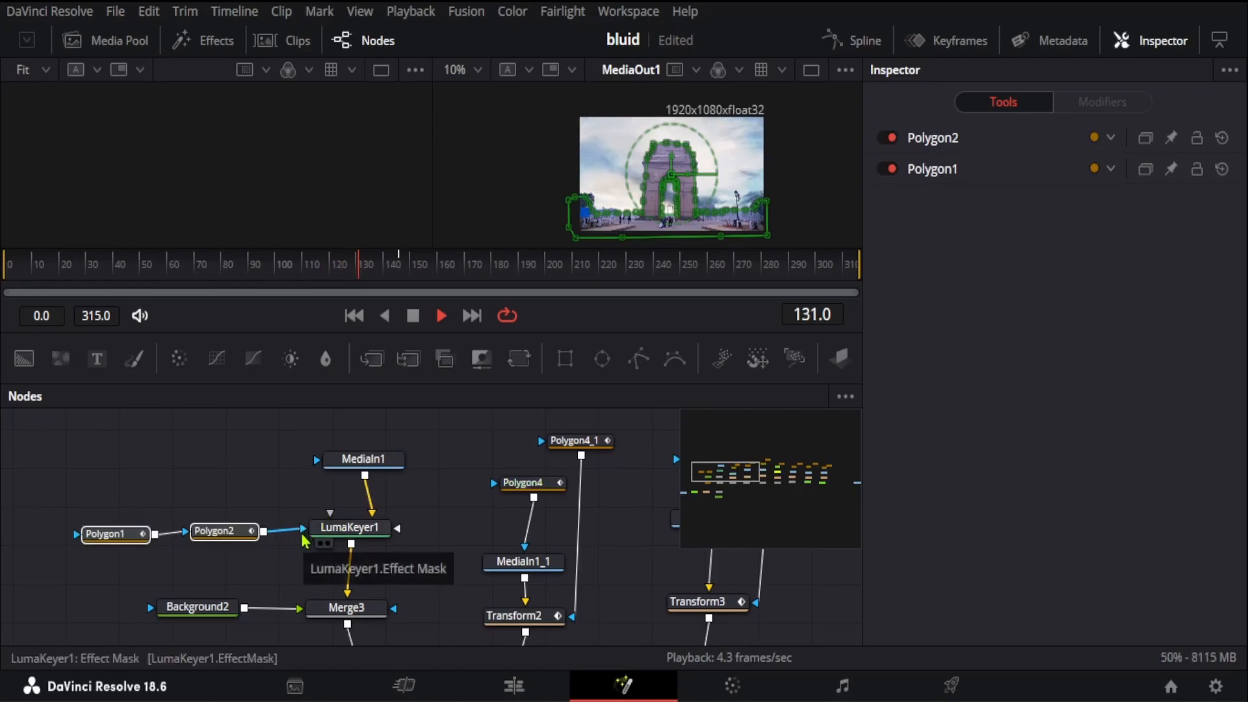
pyautogui.click(107, 534)
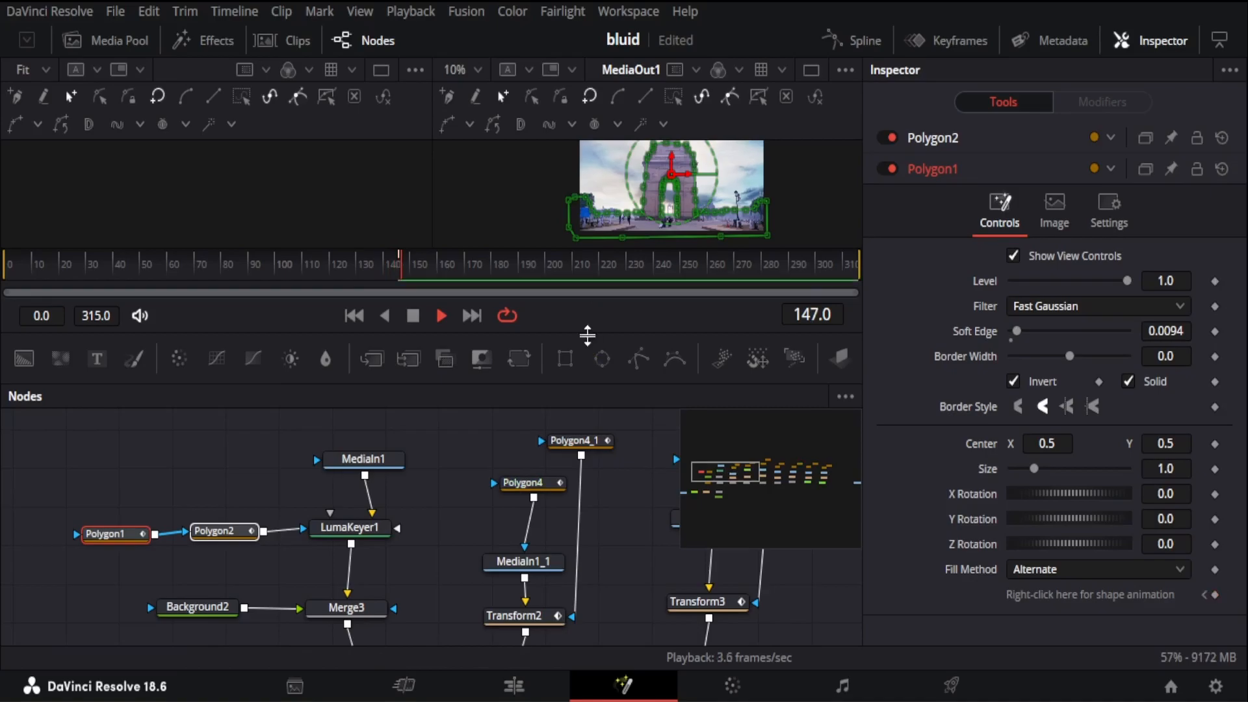
pyautogui.moveTo(587, 335); pyautogui.dragTo(605, 427)
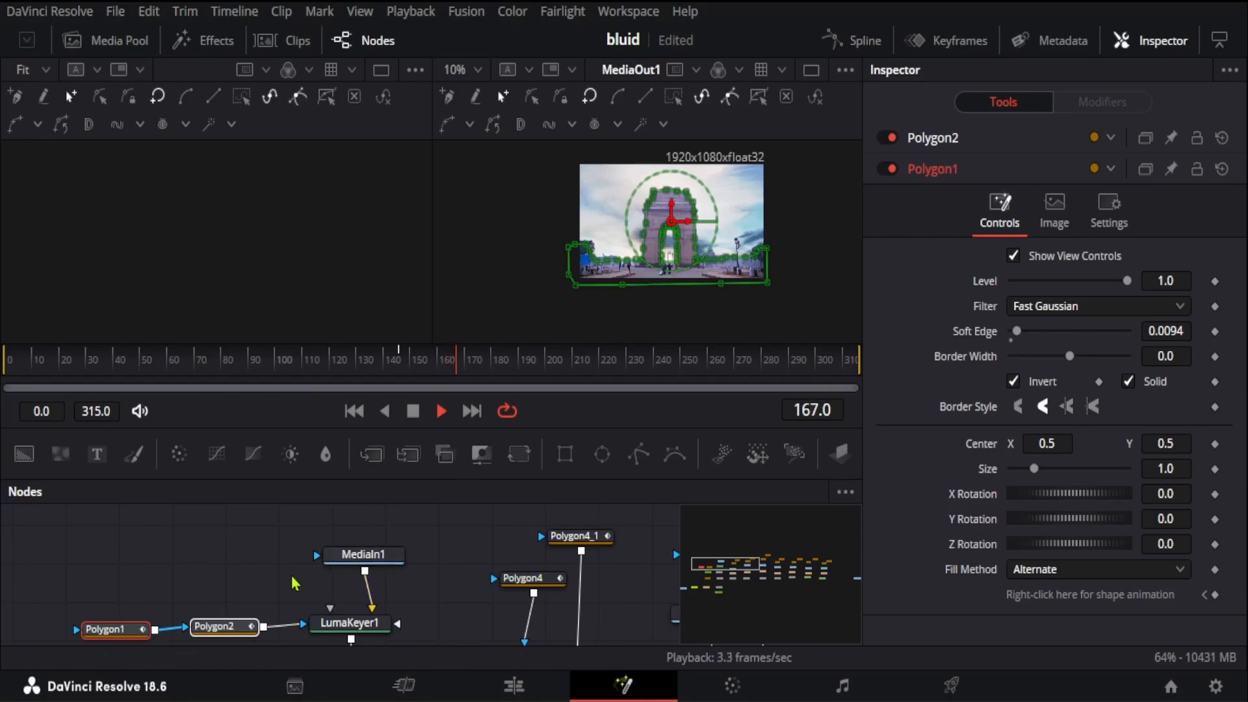
pyautogui.click(244, 629)
pyautogui.scroll(-1, 260, 622)
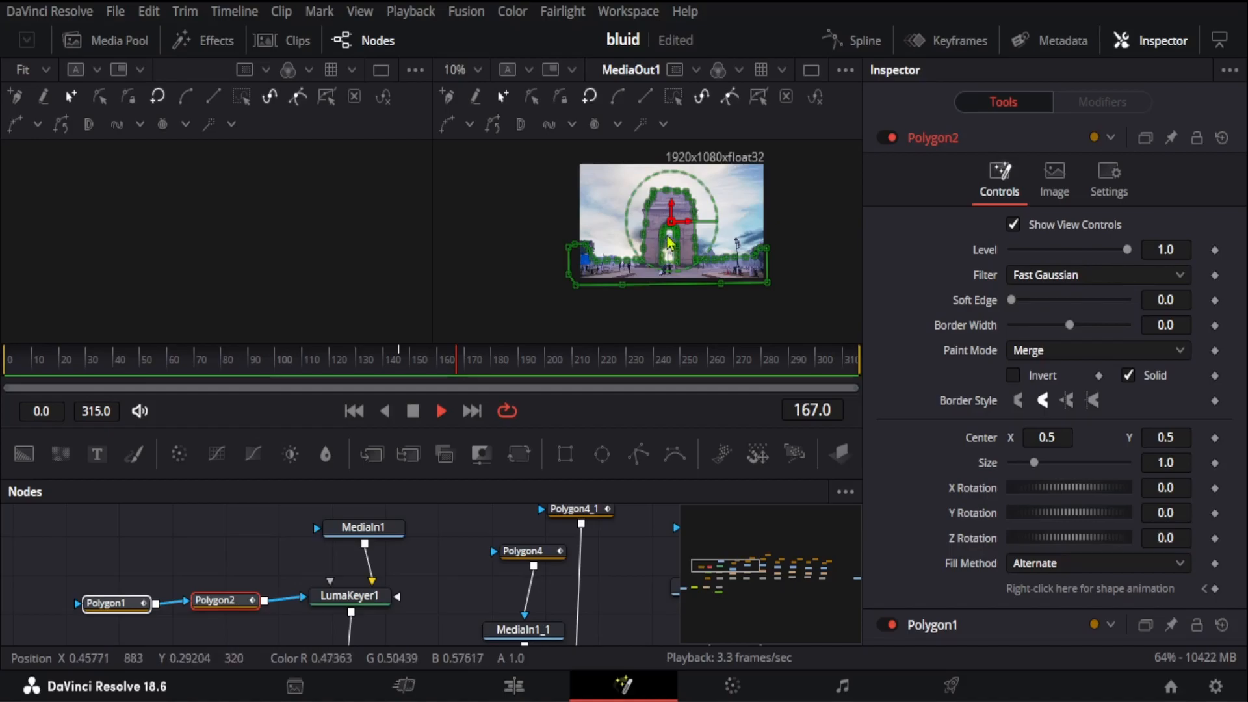
pyautogui.click(134, 603)
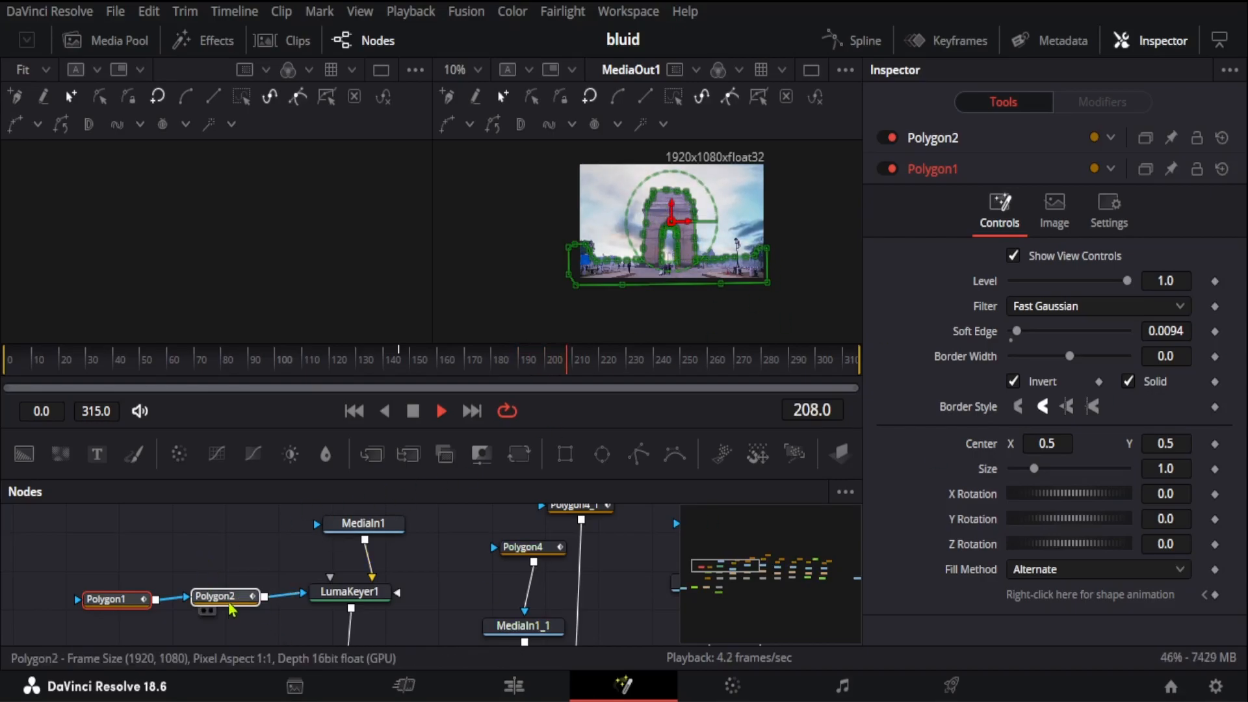
# Step: Examine the LumaKeyer1 controls and the keyed sky and arch in the MediaOut1 viewer
pyautogui.moveTo(236, 607)
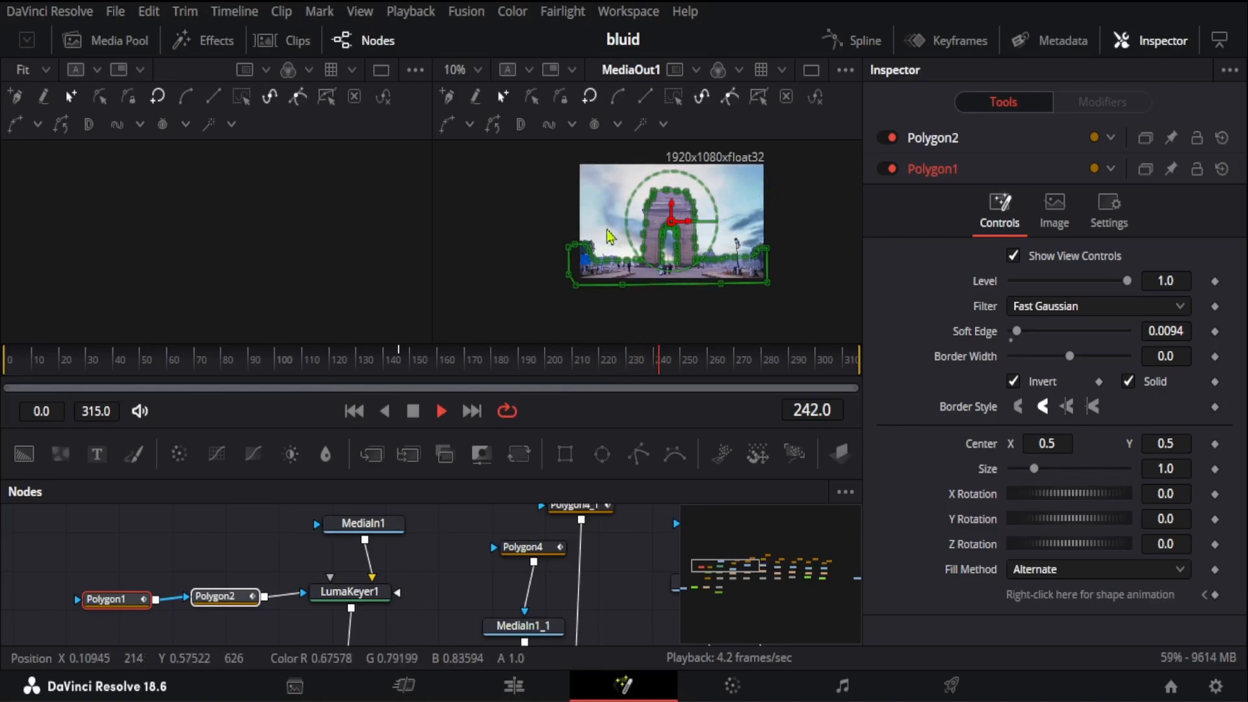
pyautogui.click(341, 596)
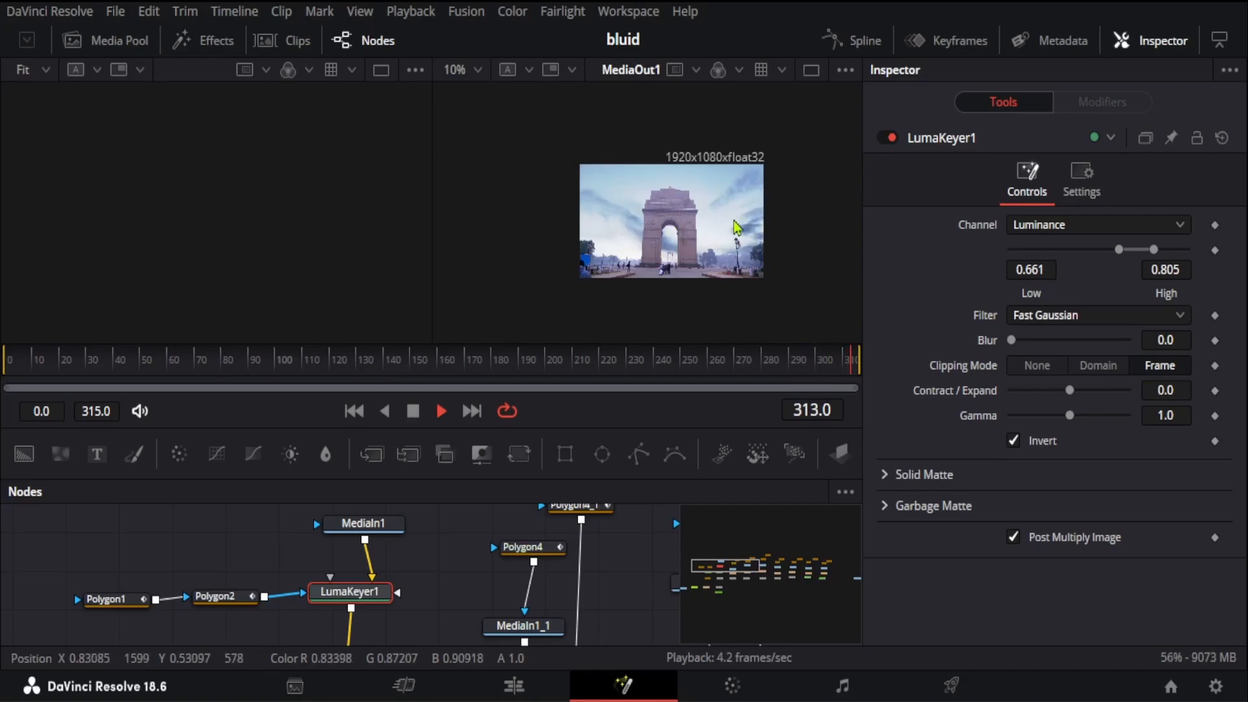
pyautogui.scroll(-2, 411, 612)
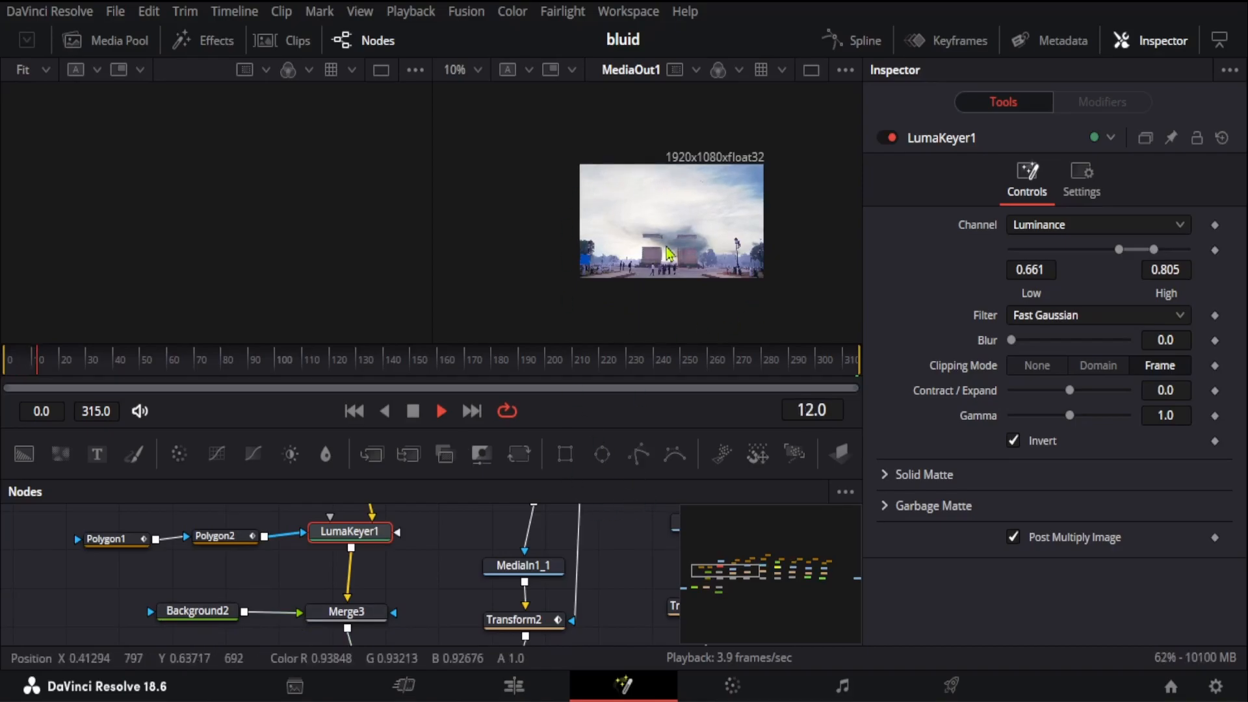
pyautogui.scroll(2, 659, 253)
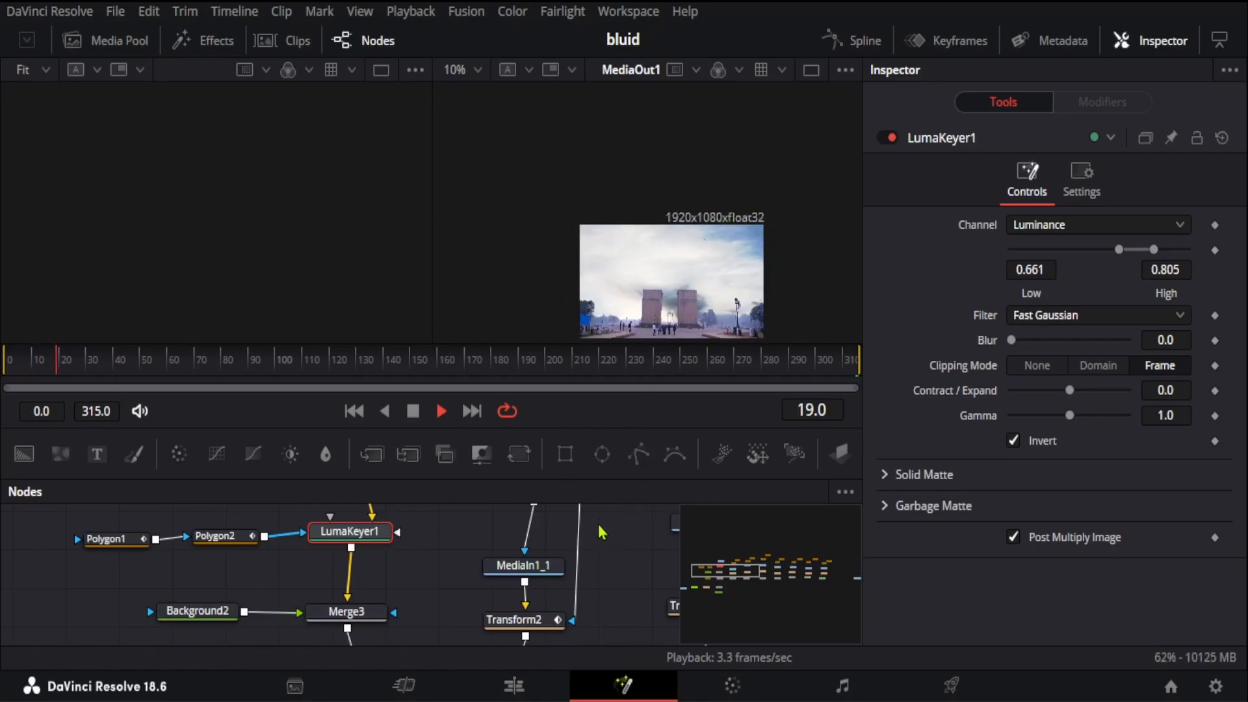
# Step: Enlarge the node graph area and examine how LumaKeyer1 passes through Merge3 into the foreground of Merge1
pyautogui.moveTo(579, 479); pyautogui.dragTo(579, 288)
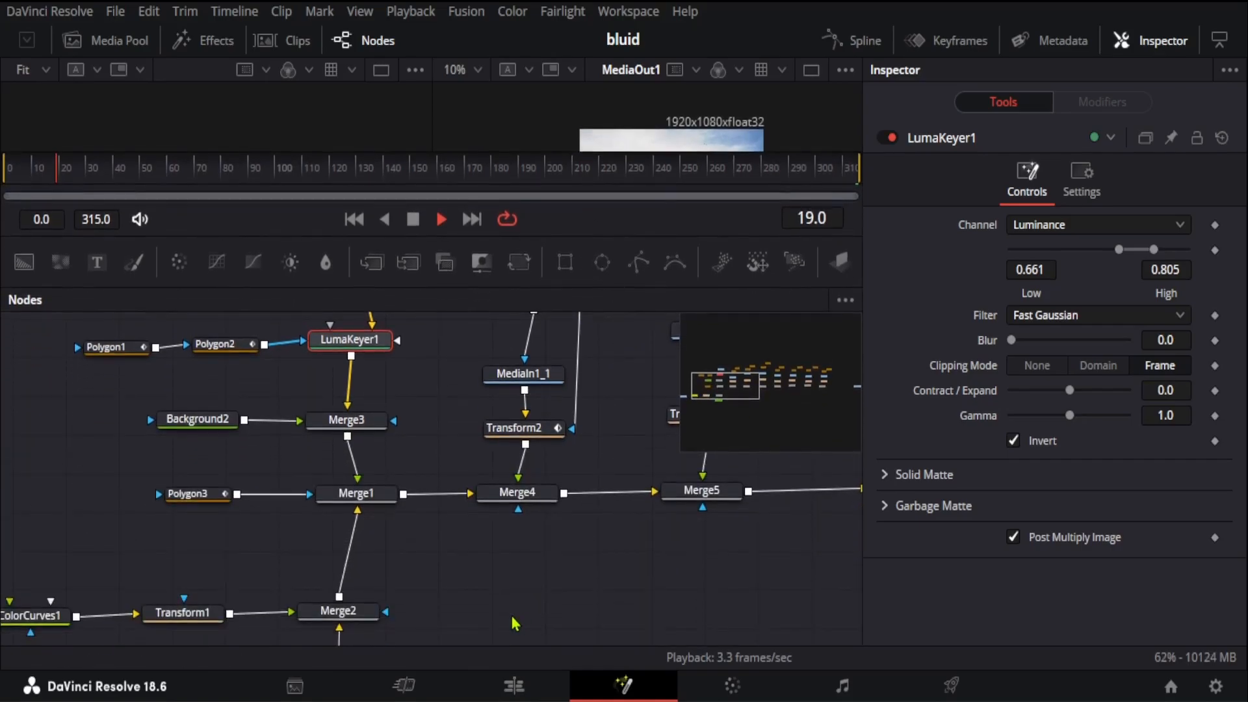
pyautogui.scroll(2, 515, 623)
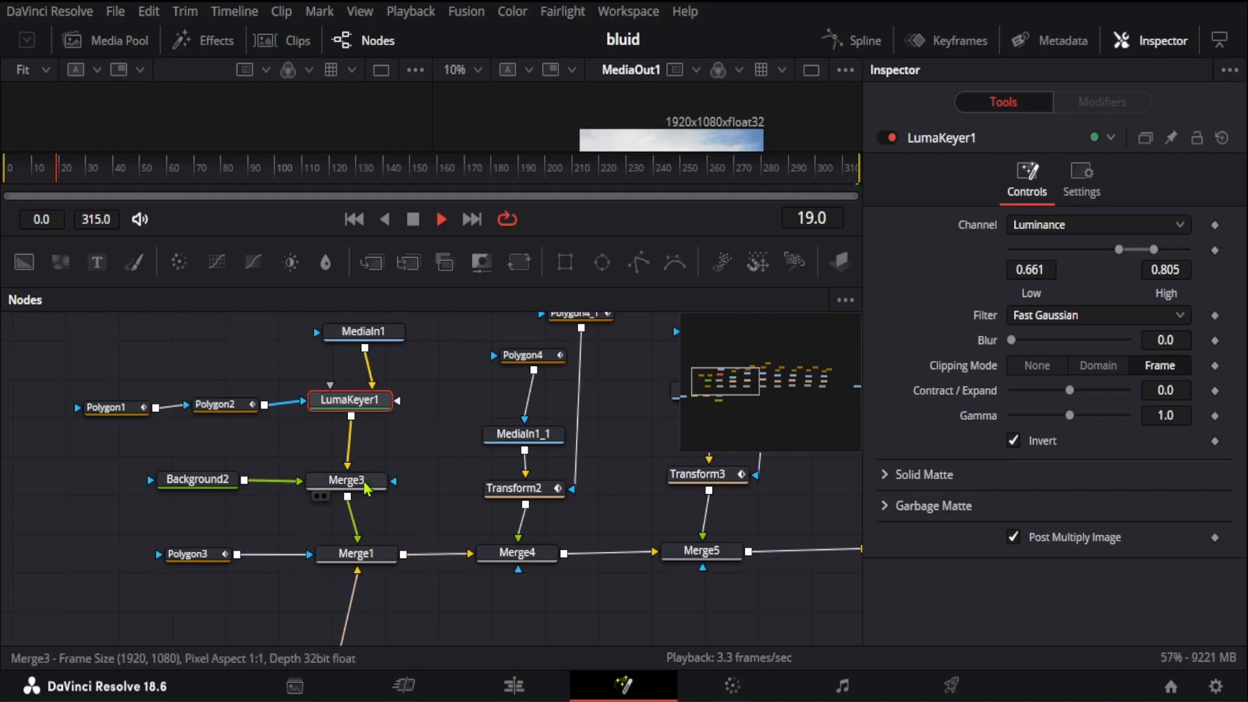
pyautogui.moveTo(364, 497)
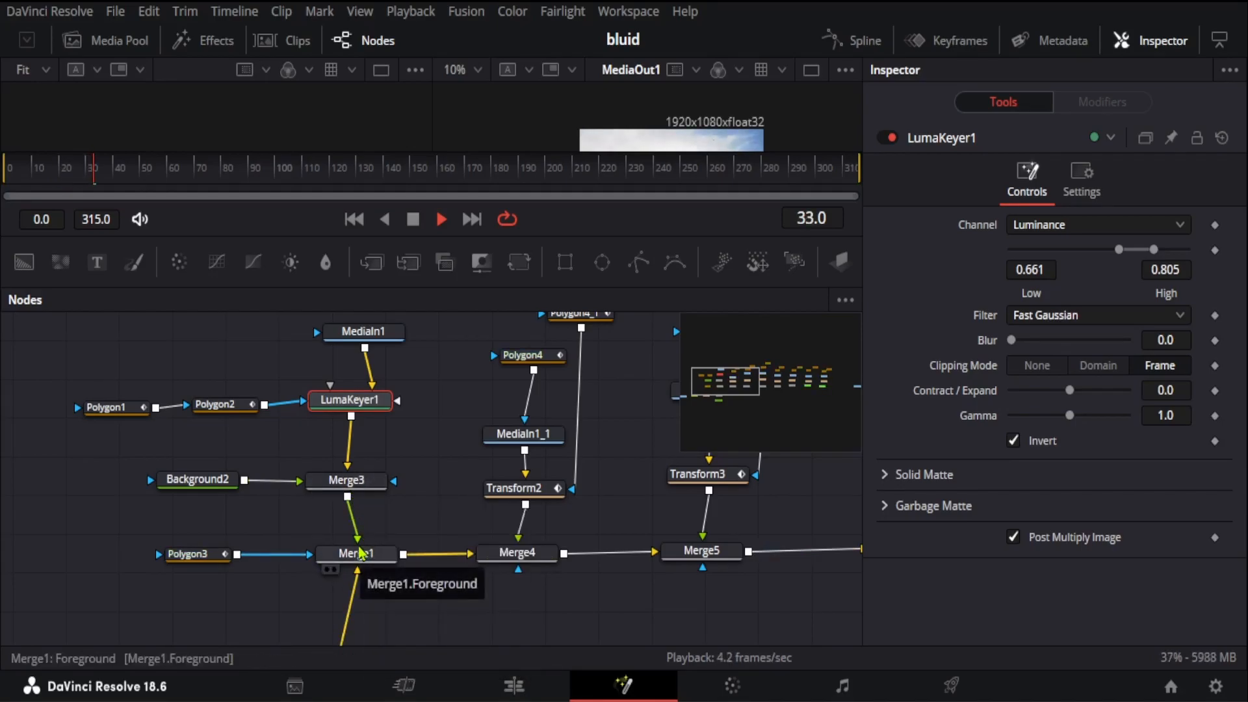
pyautogui.moveTo(330, 484)
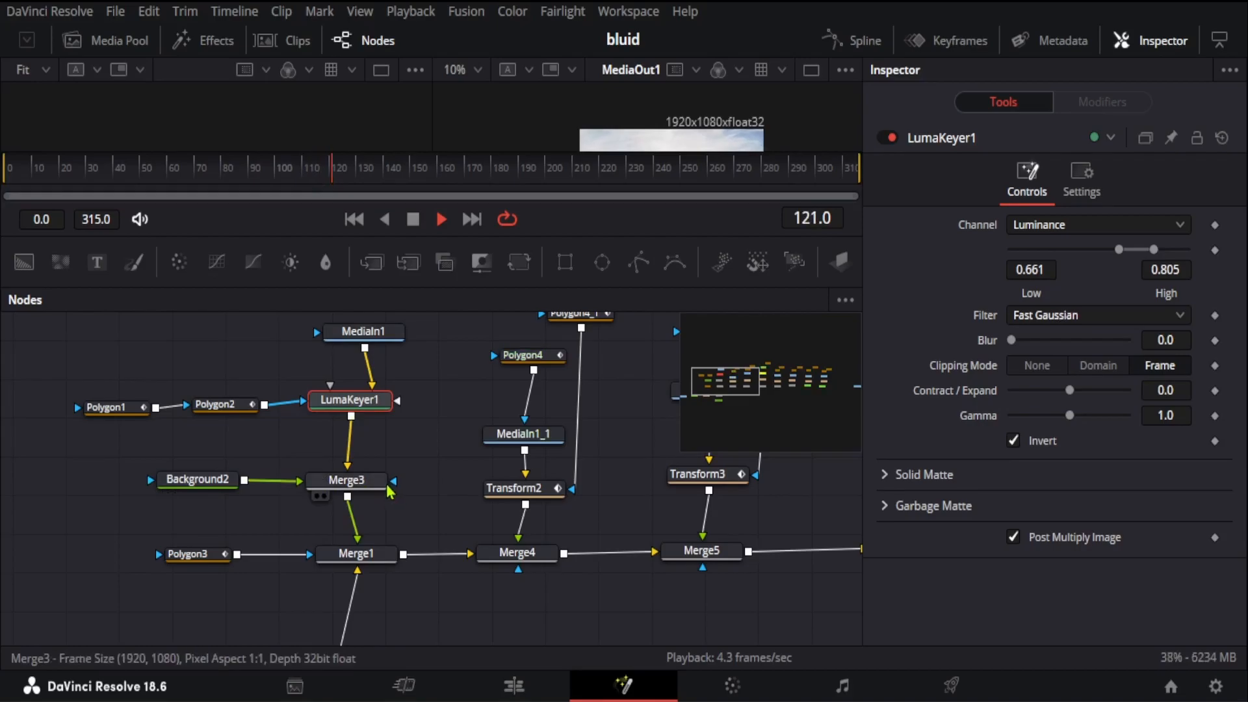
# Step: Trace the Merge2 branch back to MediaIn2 and preview its sky clip beside MediaOut1 in an enlarged viewer area
pyautogui.scroll(-2, 436, 486)
pyautogui.scroll(-1, 445, 488)
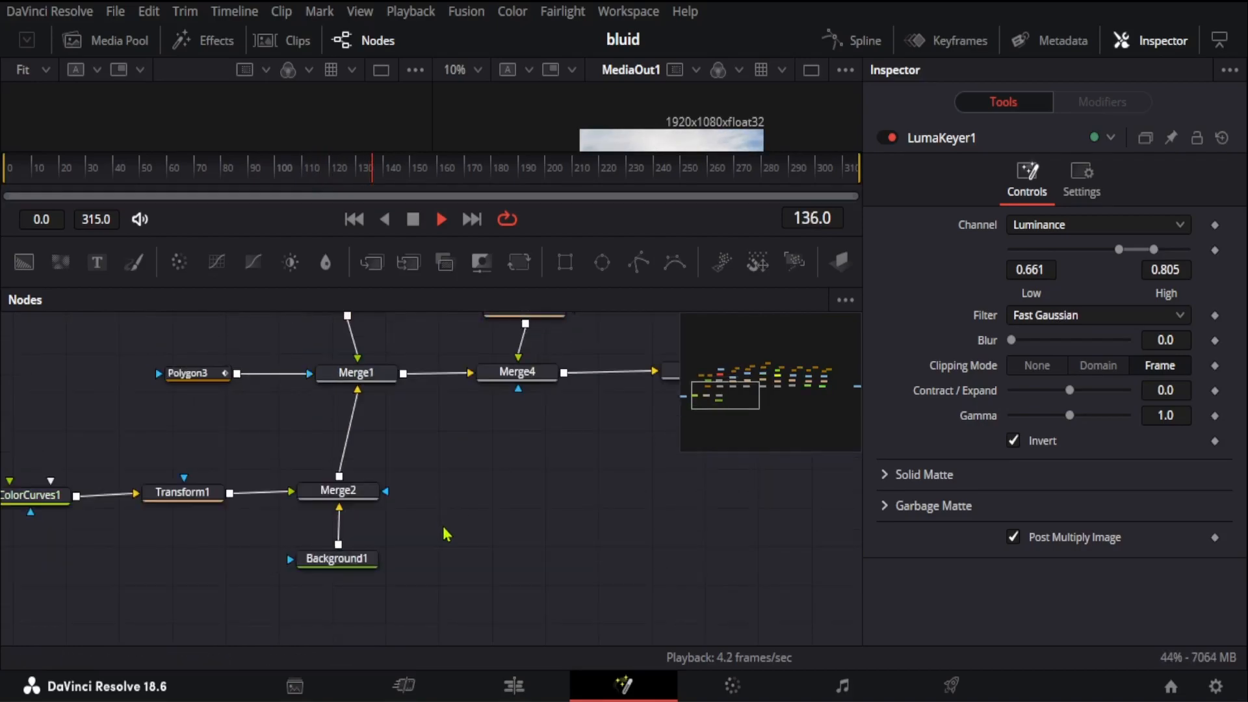
pyautogui.moveTo(444, 541); pyautogui.dragTo(638, 526)
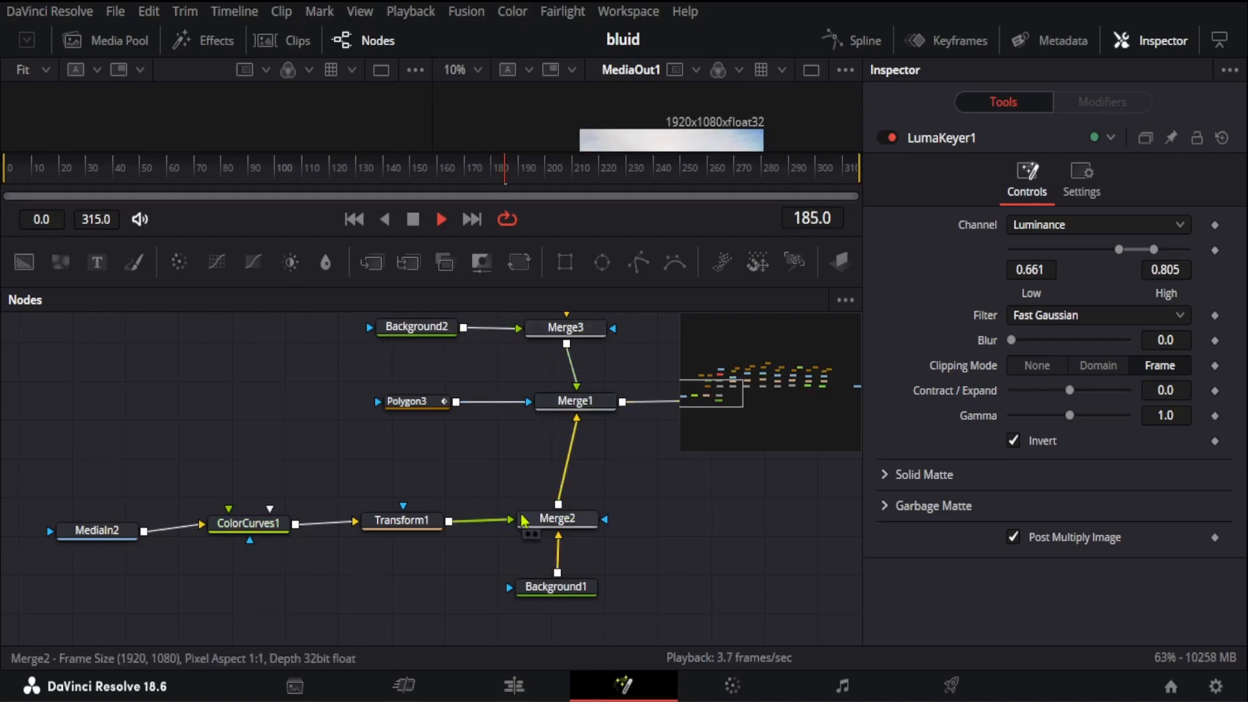
pyautogui.moveTo(562, 527)
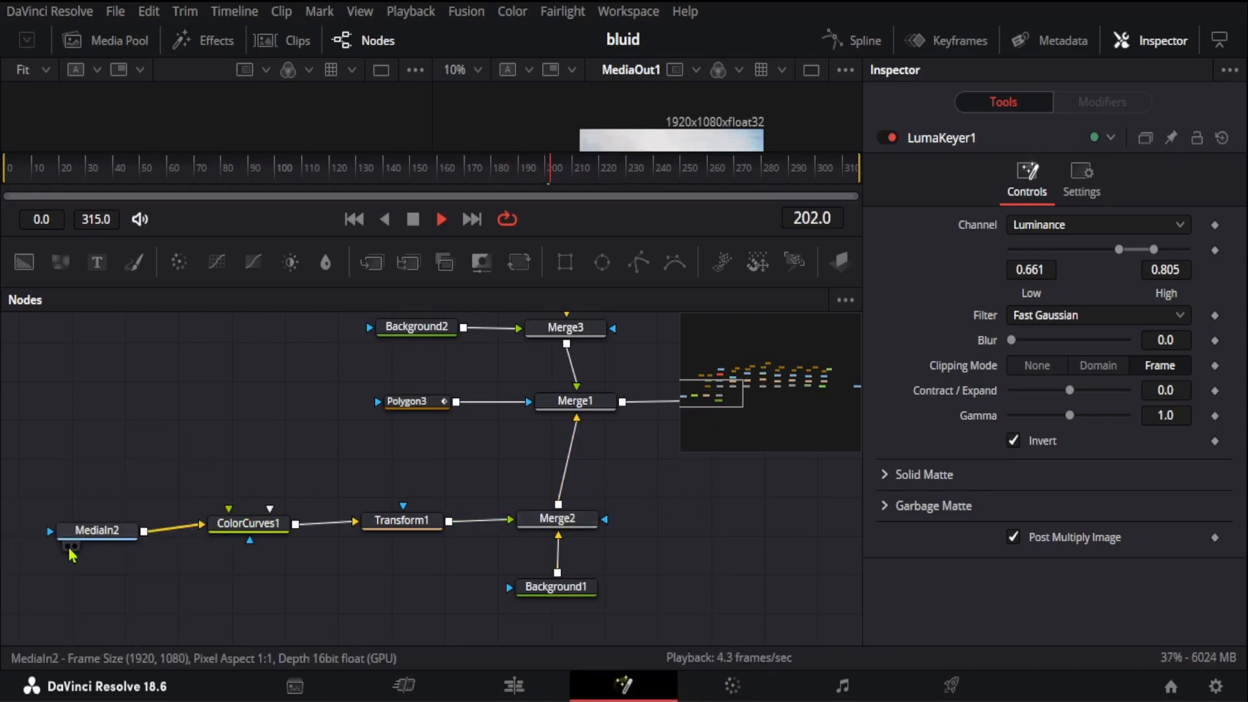
pyautogui.click(68, 547)
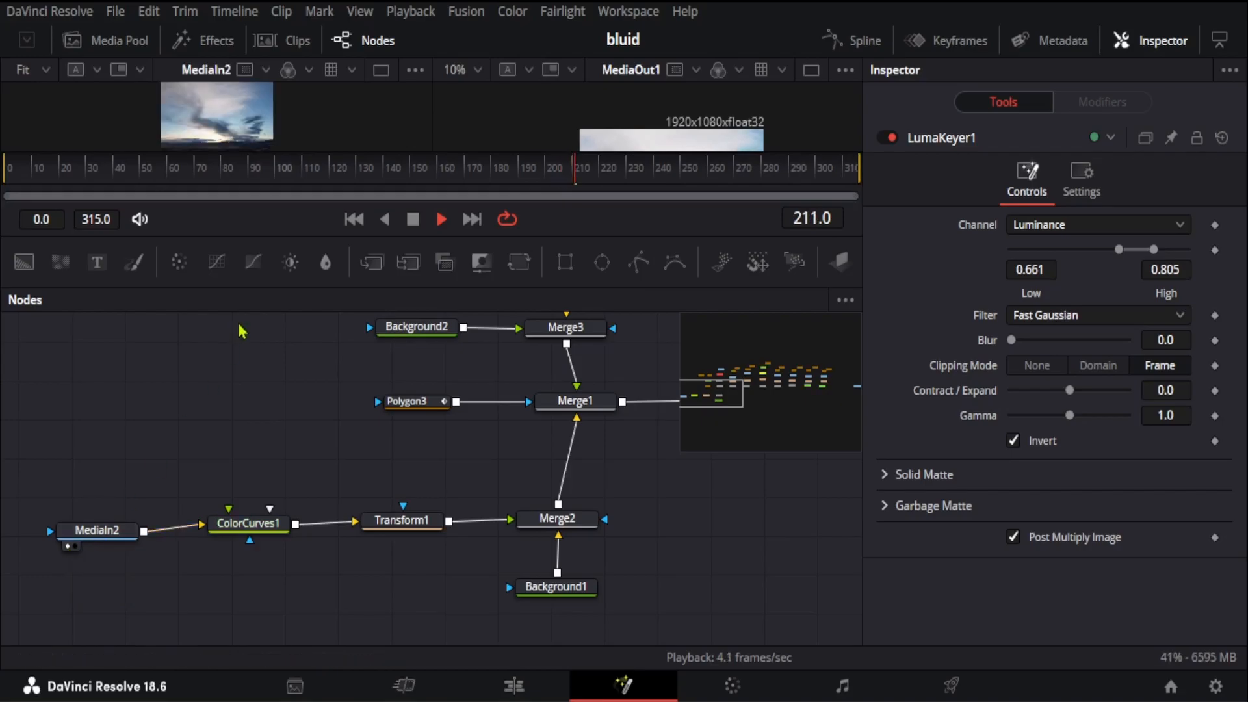
pyautogui.moveTo(309, 235); pyautogui.dragTo(225, 549)
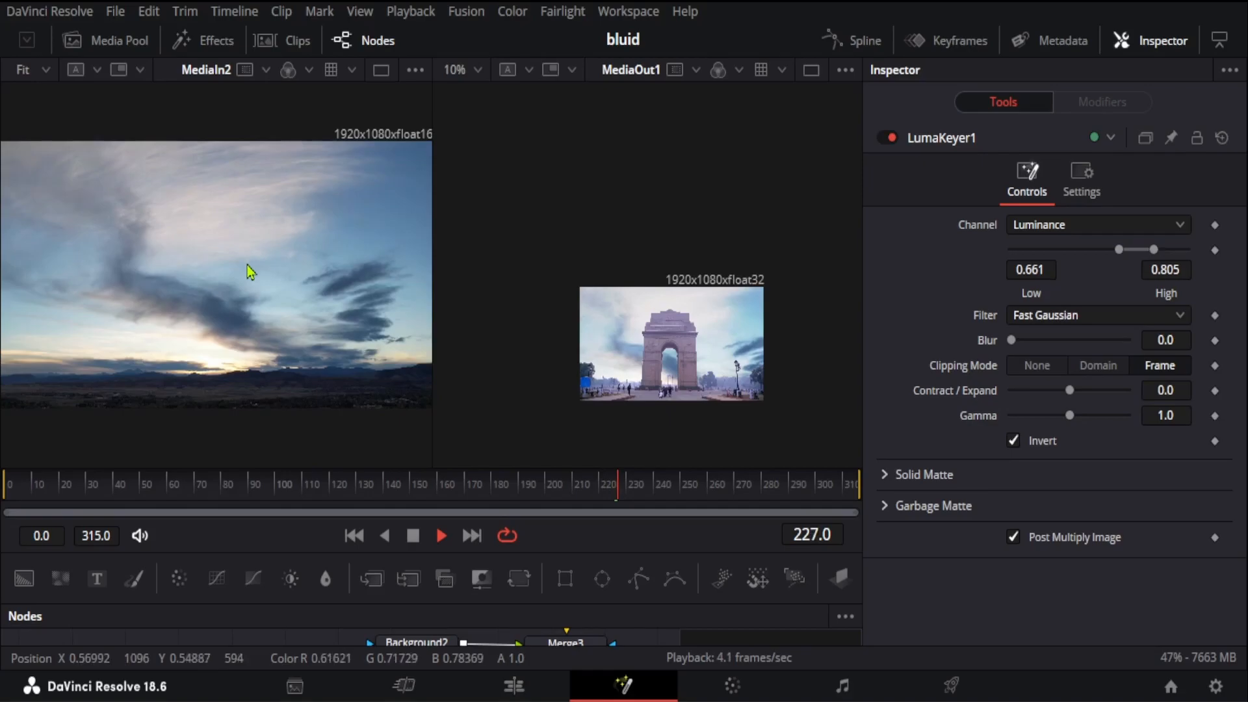
pyautogui.click(130, 43)
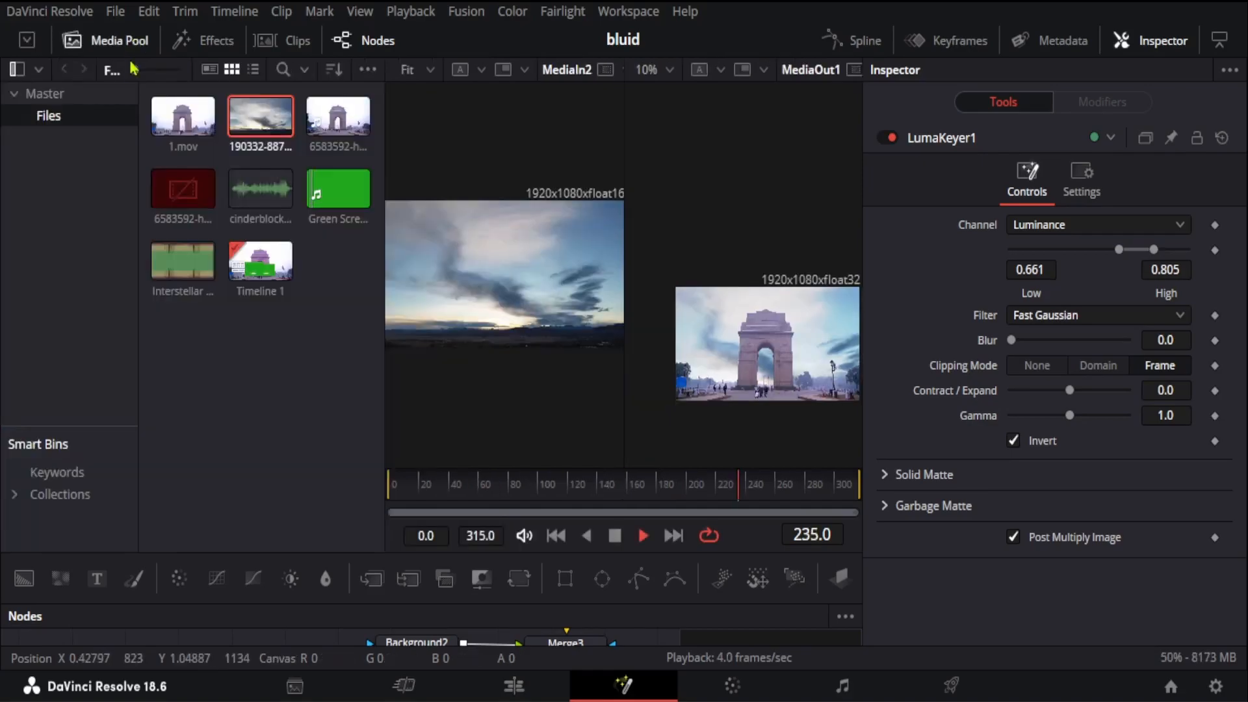
pyautogui.moveTo(446, 559); pyautogui.dragTo(479, 371)
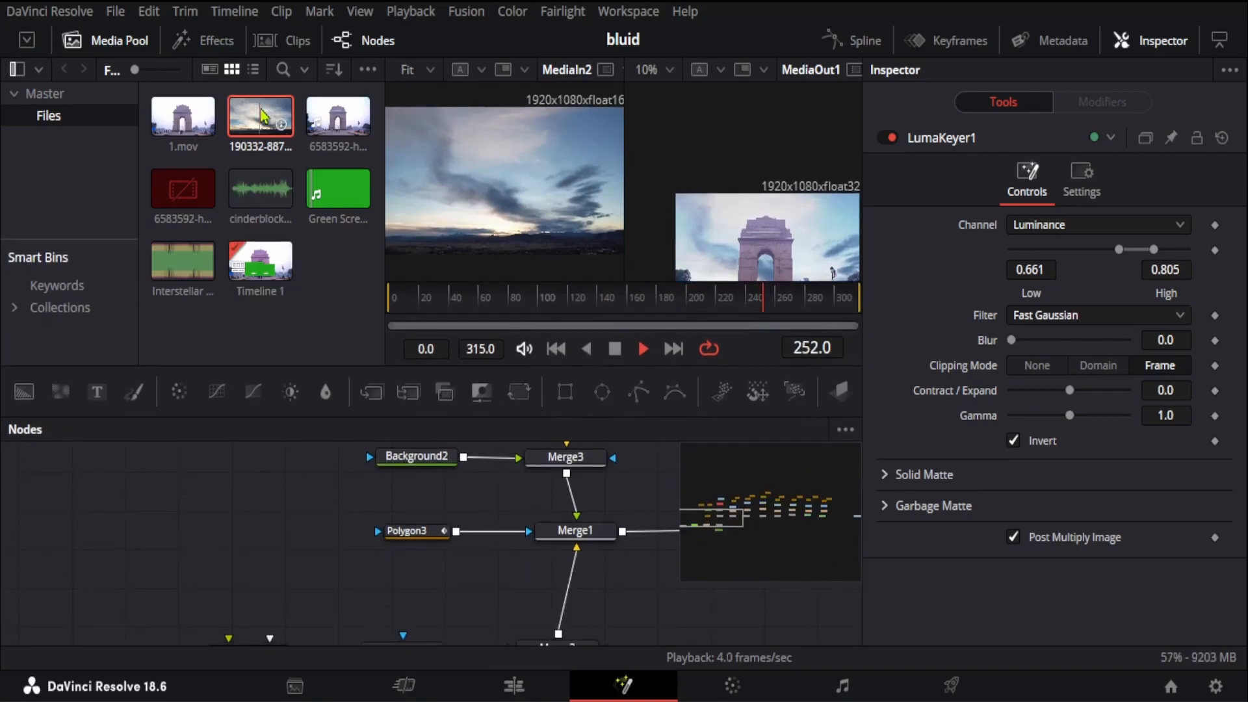
pyautogui.moveTo(280, 124); pyautogui.dragTo(178, 497)
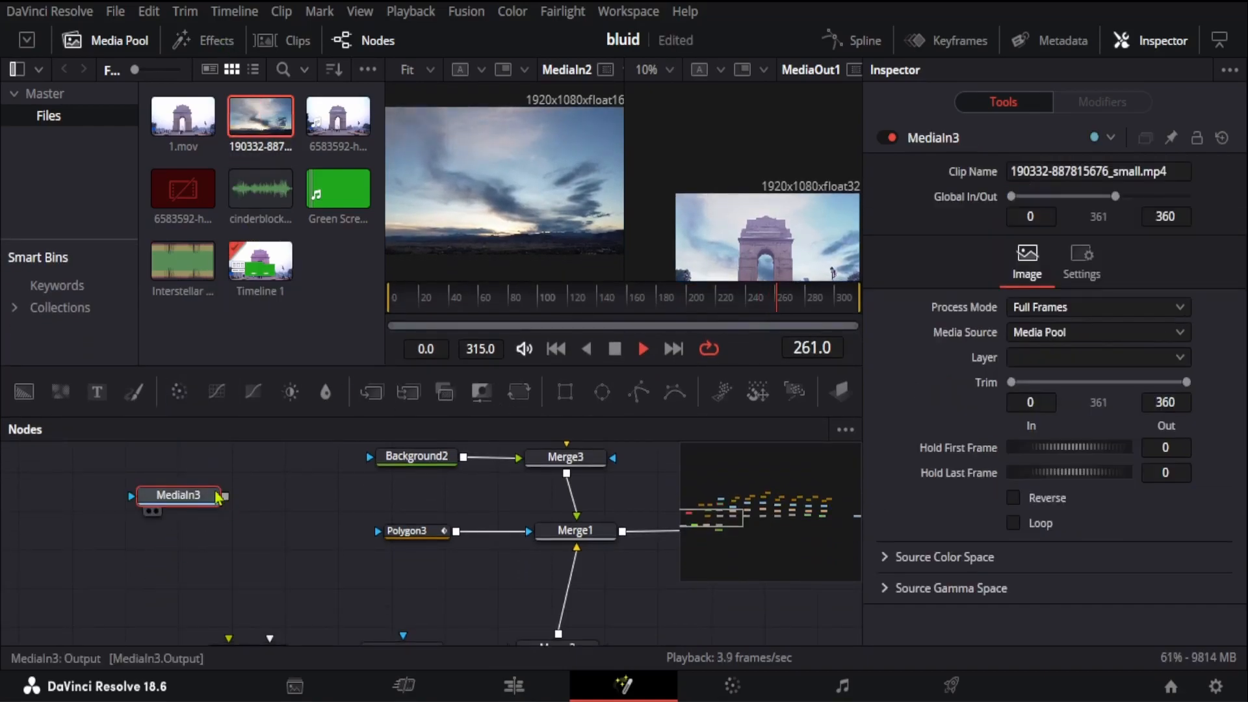
pyautogui.scroll(-2, 280, 556)
pyautogui.scroll(2, 170, 552)
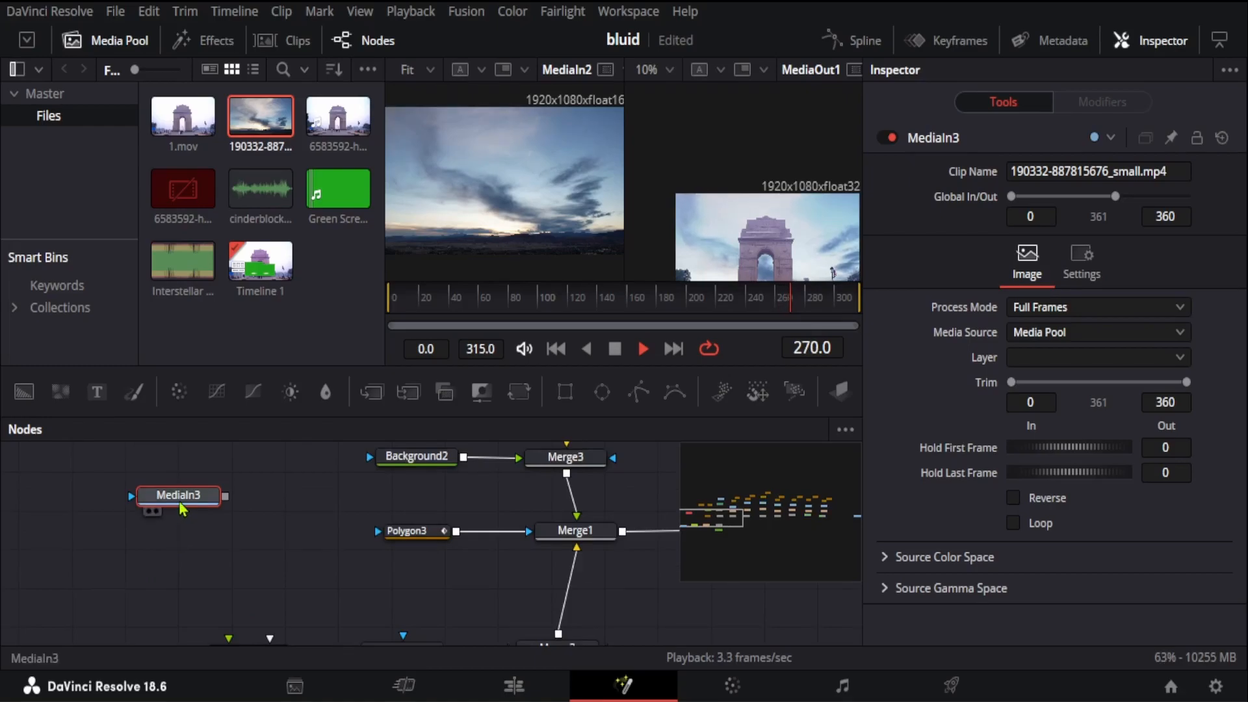
pyautogui.press('Delete')
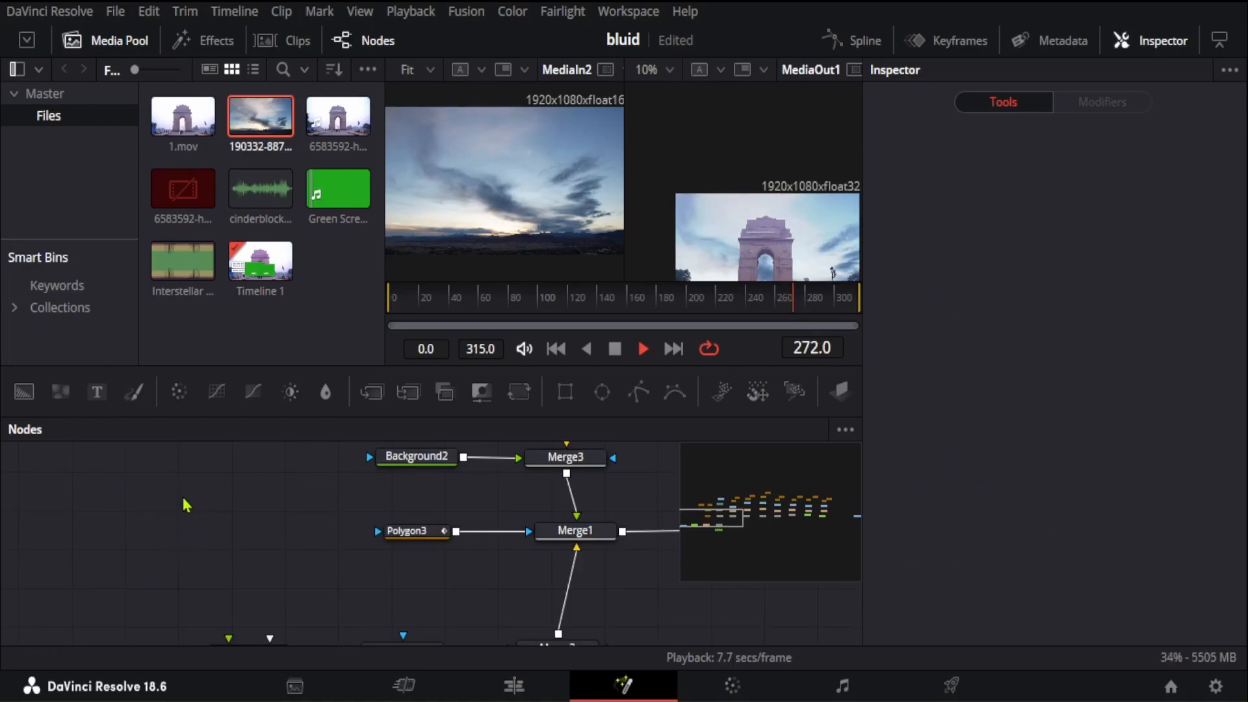
# Step: Examine the ColorCurves1 and Transform1 controls on the sky branch, and select the Background1 node feeding Merge2
pyautogui.scroll(-4, 246, 547)
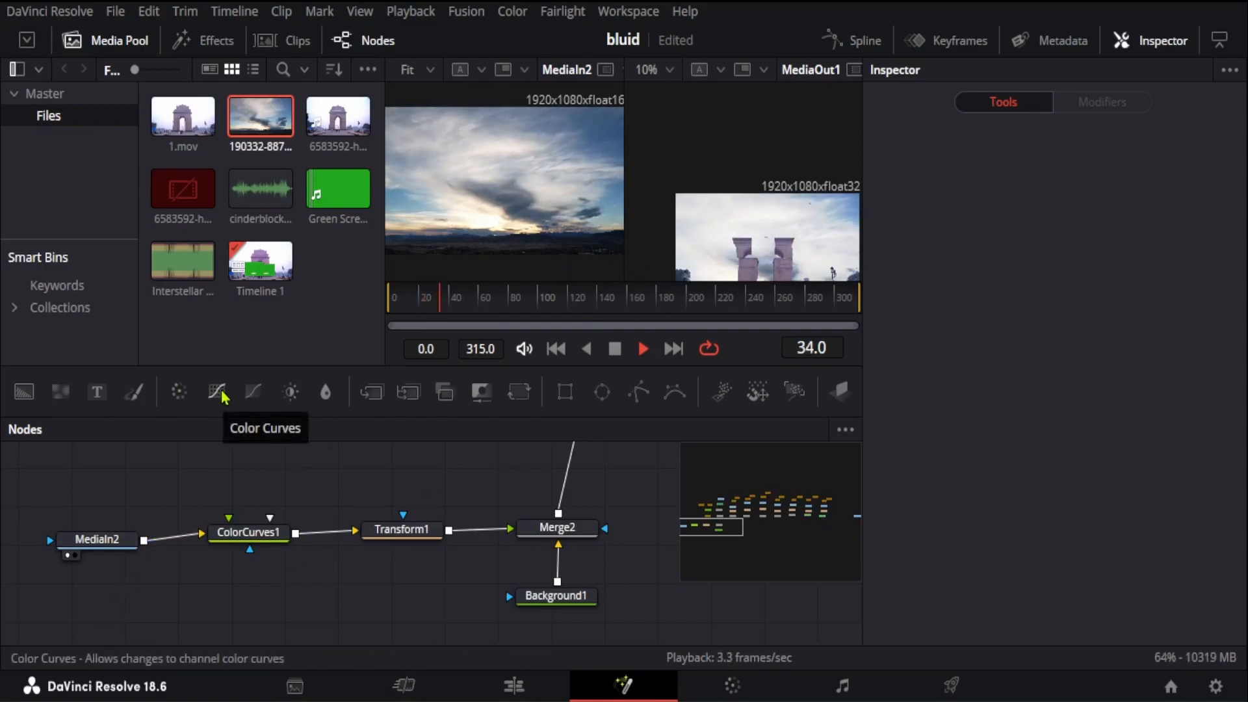
pyautogui.click(246, 534)
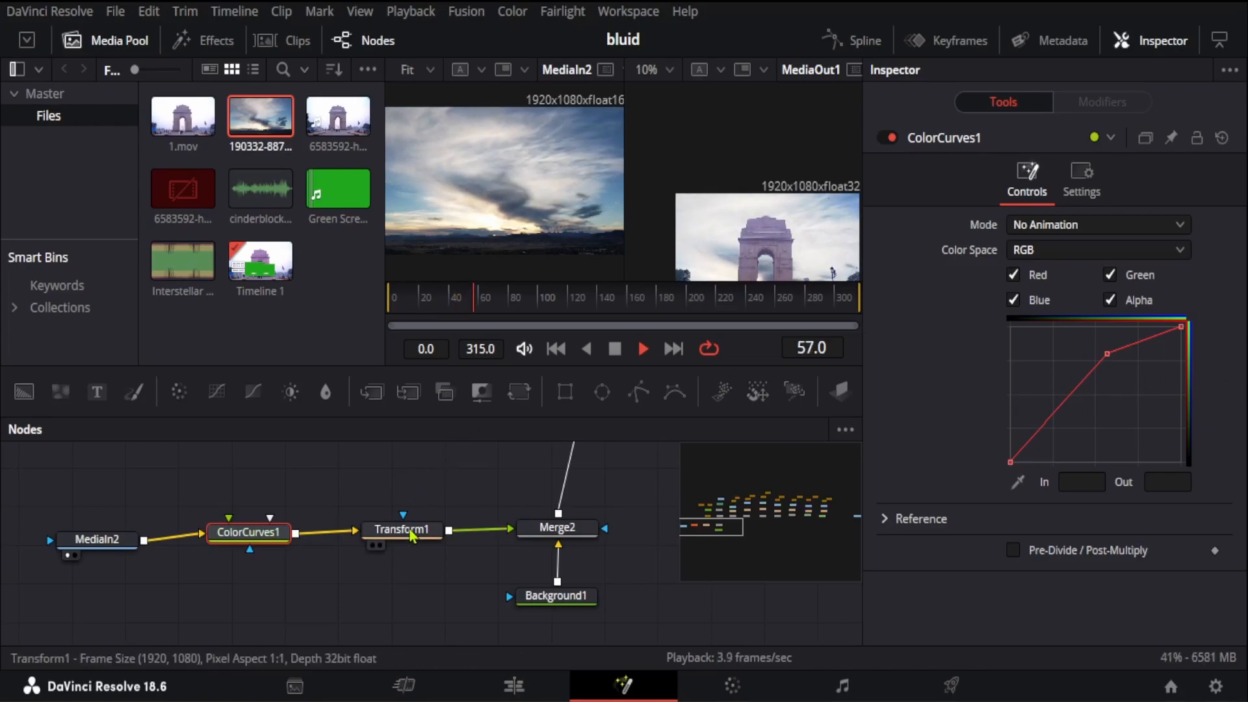
pyautogui.moveTo(413, 537)
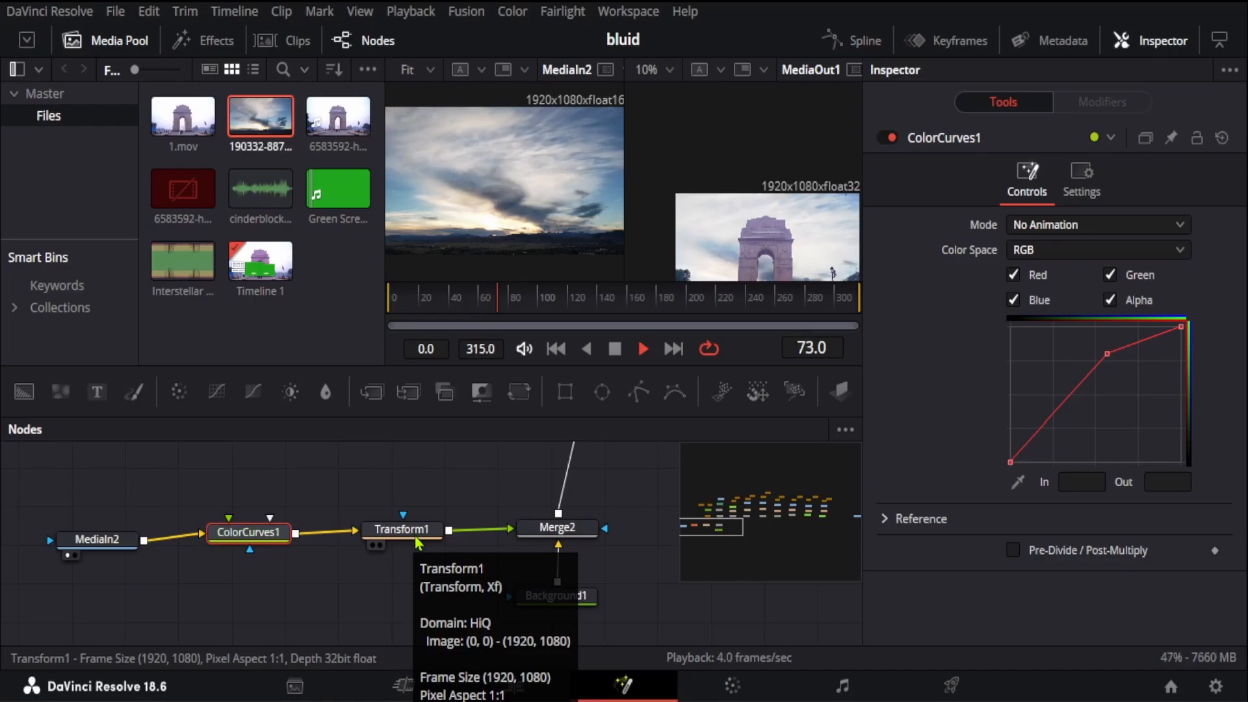
pyautogui.click(415, 535)
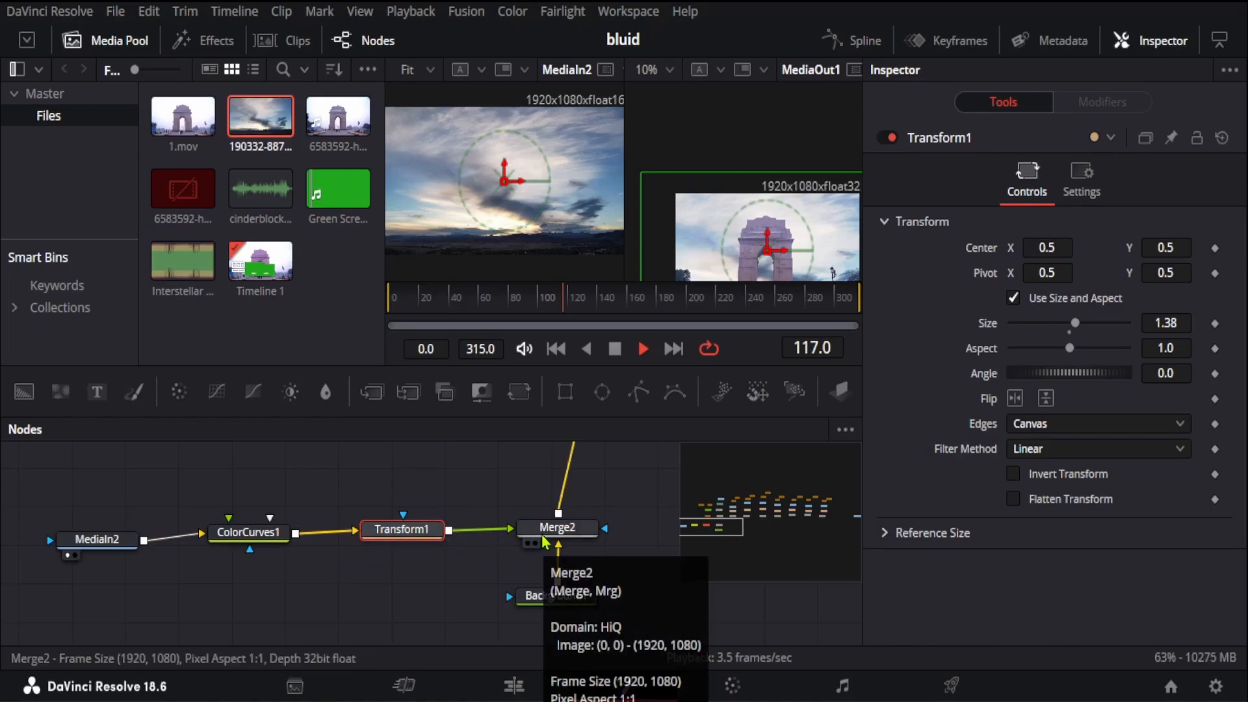
pyautogui.moveTo(483, 558); pyautogui.dragTo(644, 631)
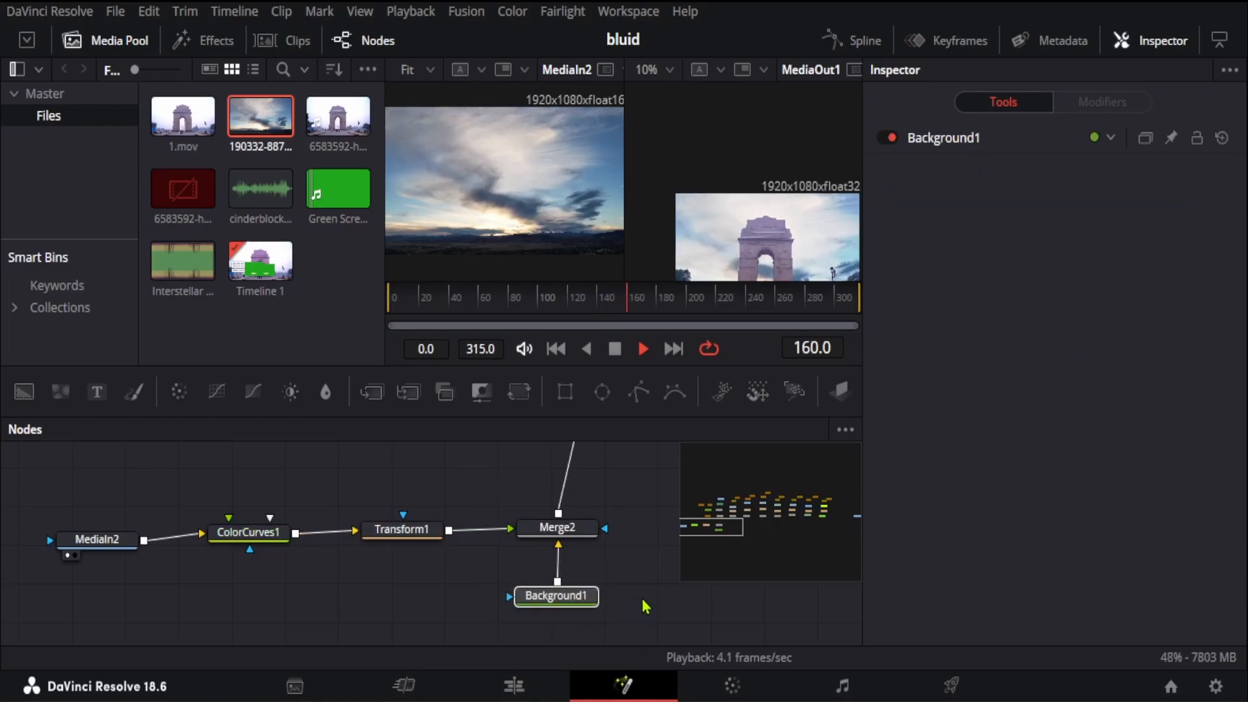
# Step: Review the branches joining at Merge1, preview MediaIn1 beside MediaOut1 in place of the sky clip, and hide the project media
pyautogui.scroll(6, 639, 519)
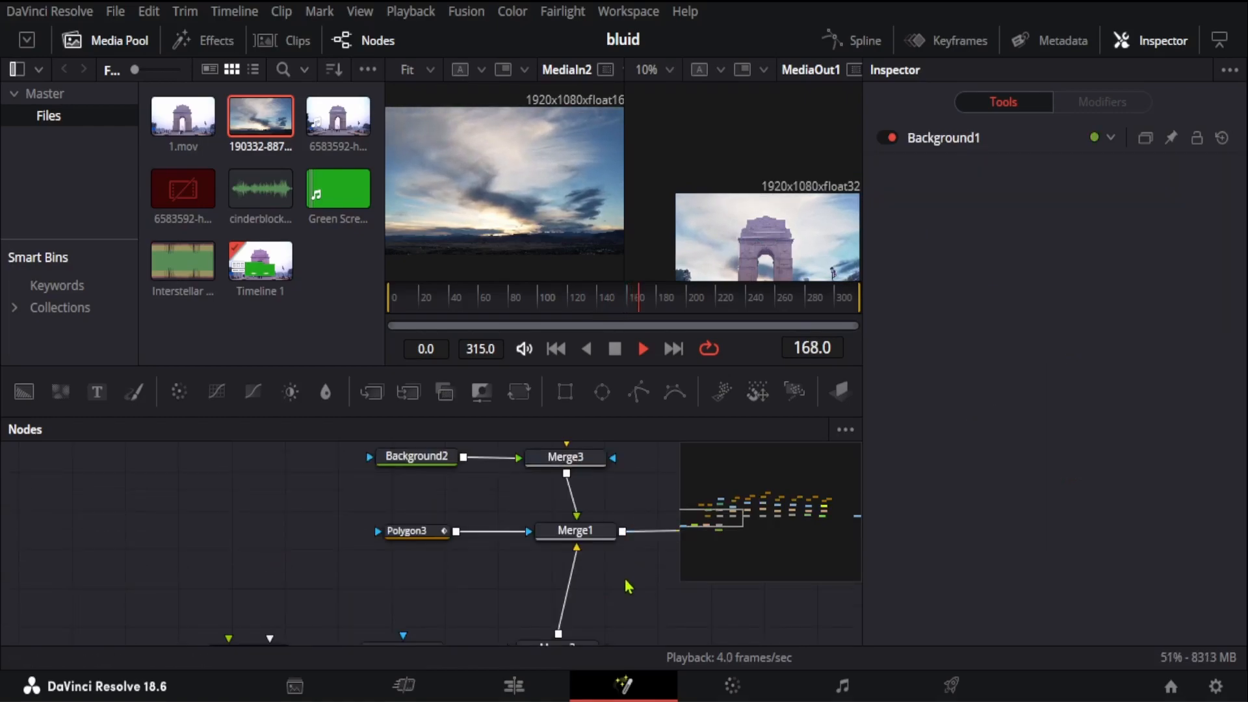
pyautogui.scroll(3, 620, 496)
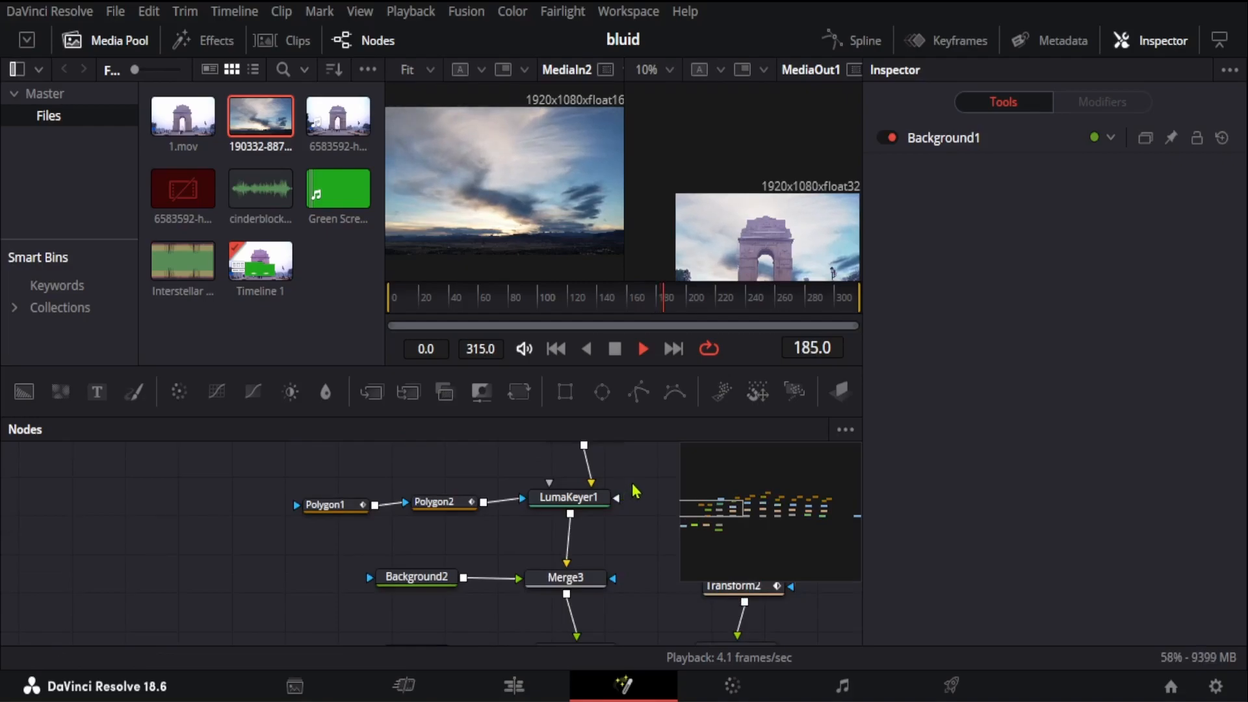
pyautogui.scroll(-6, 635, 491)
pyautogui.scroll(-9, 636, 491)
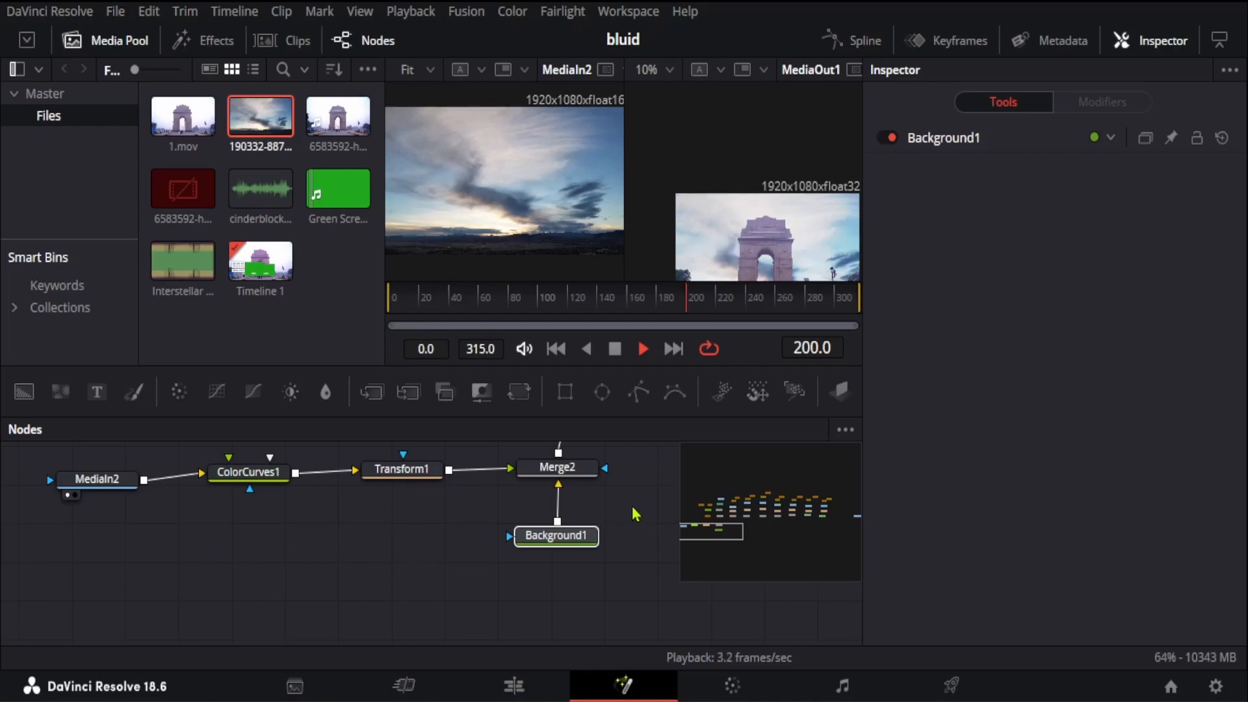
pyautogui.moveTo(633, 507); pyautogui.dragTo(399, 681)
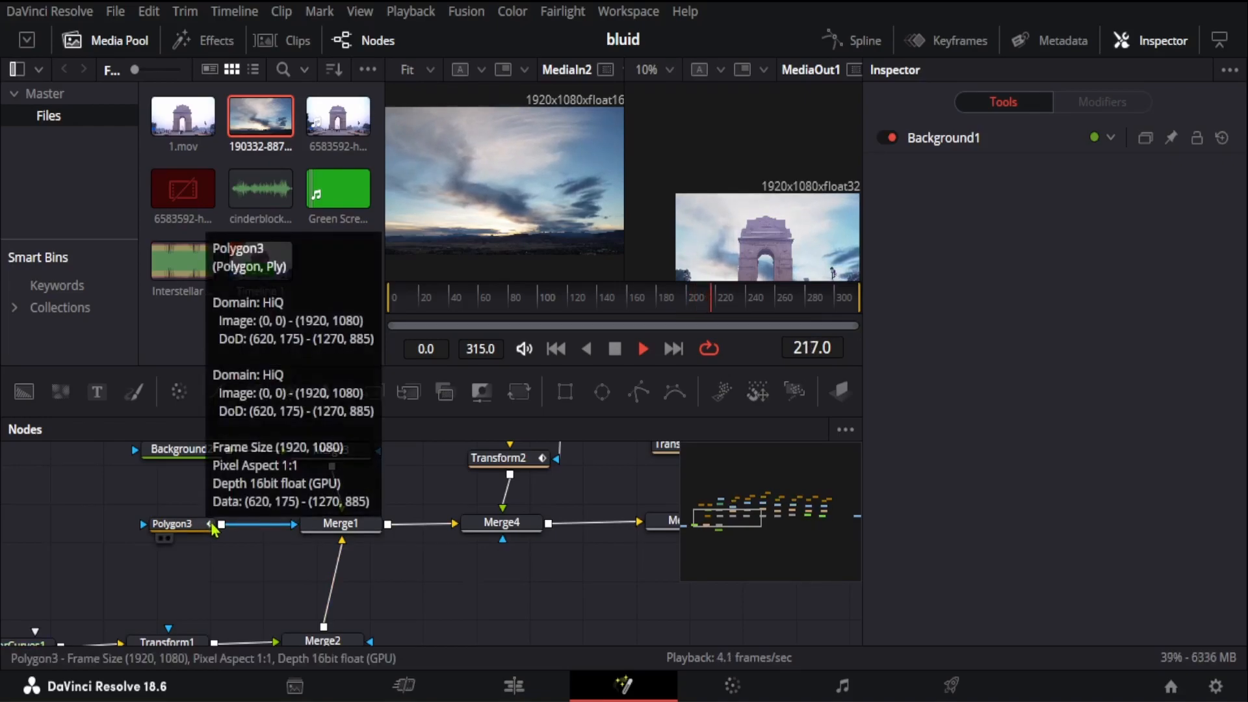
pyautogui.scroll(5, 399, 475)
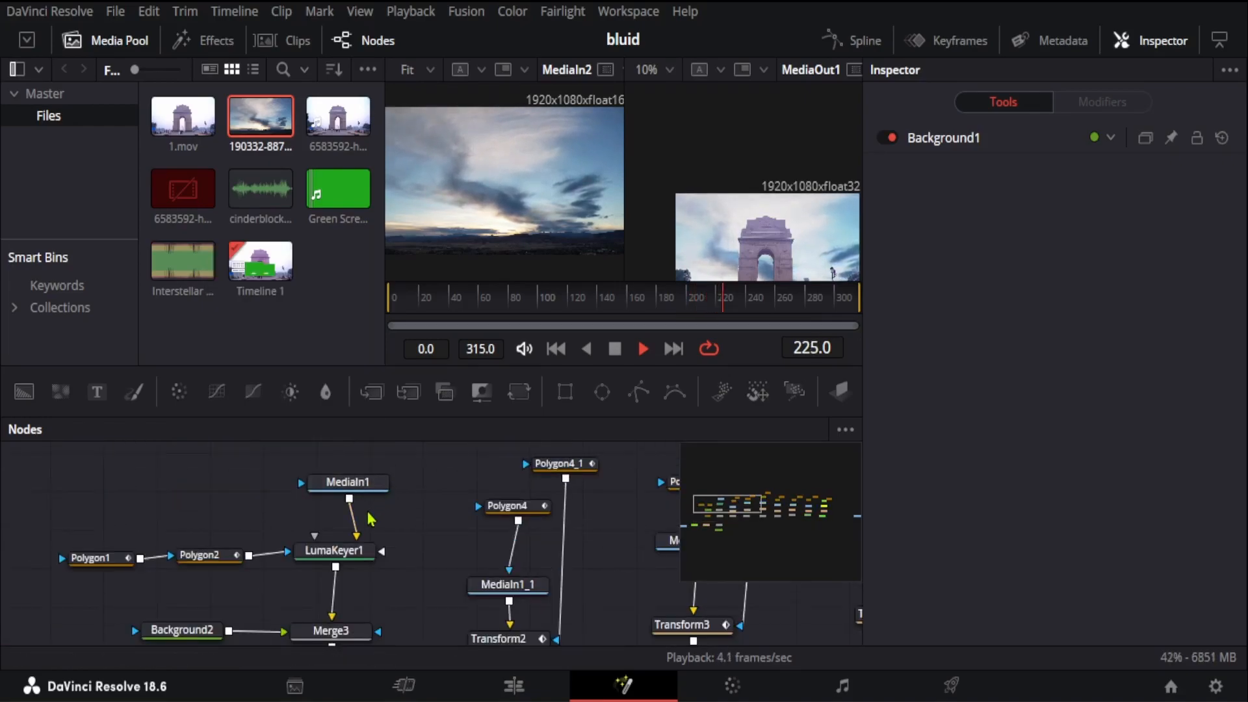
pyautogui.click(367, 489)
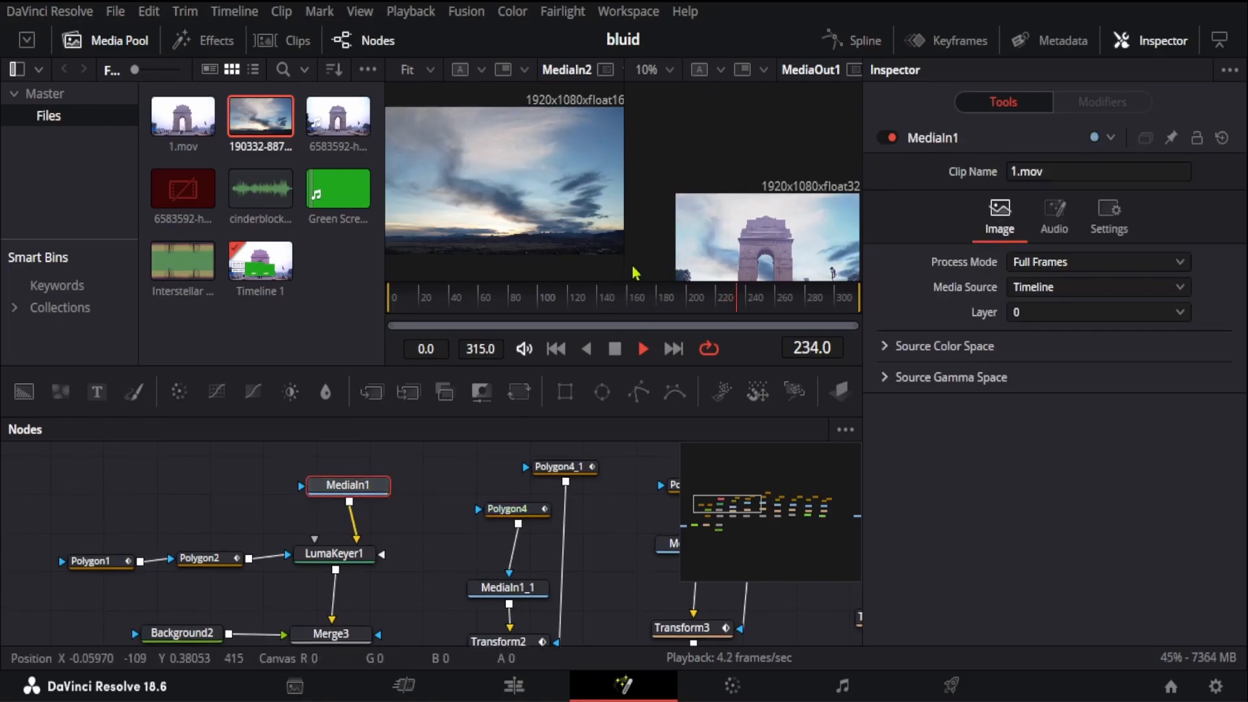
pyautogui.click(318, 502)
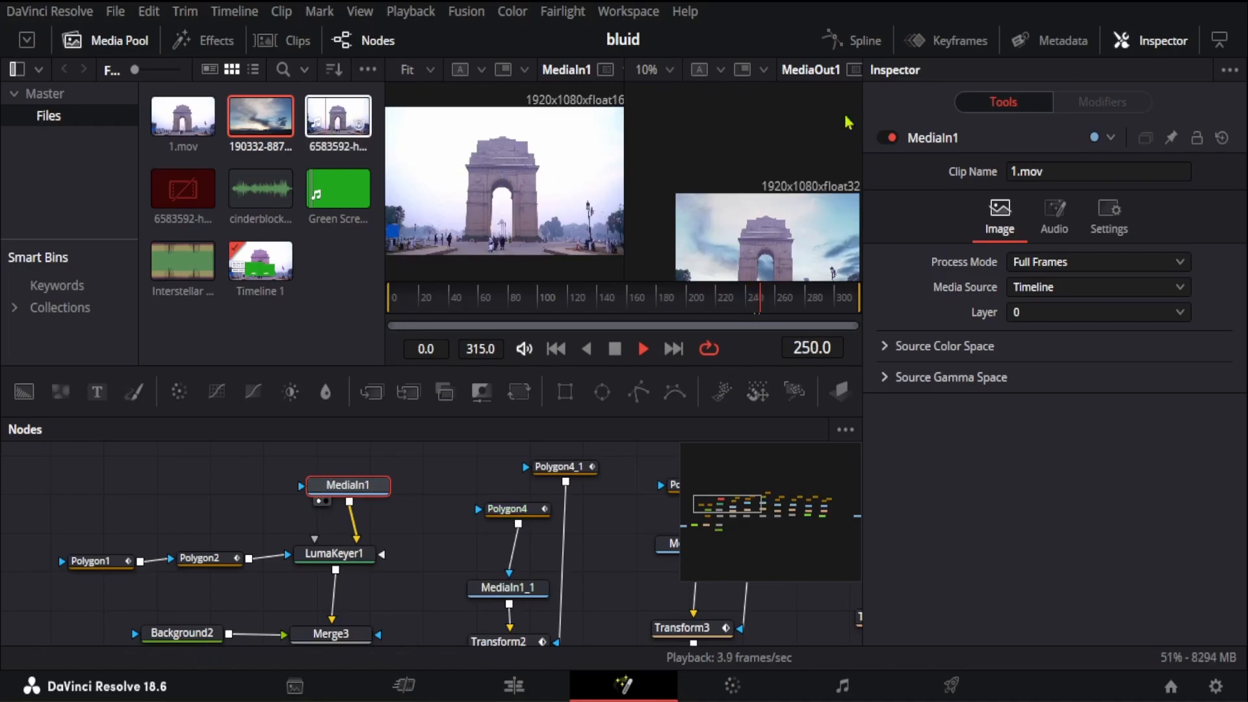
pyautogui.click(134, 46)
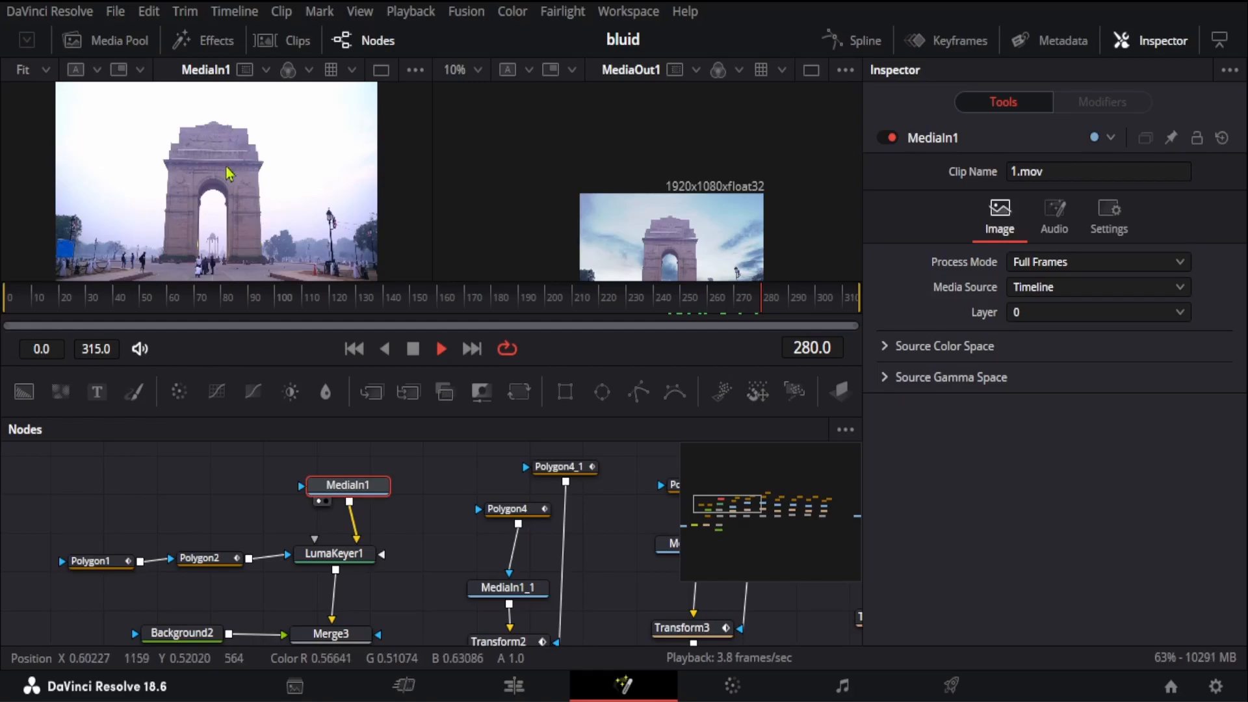
# Step: Examine the controls and outline of the Polygon3 mask that feeds the effect mask of Merge1
pyautogui.scroll(-2, 442, 514)
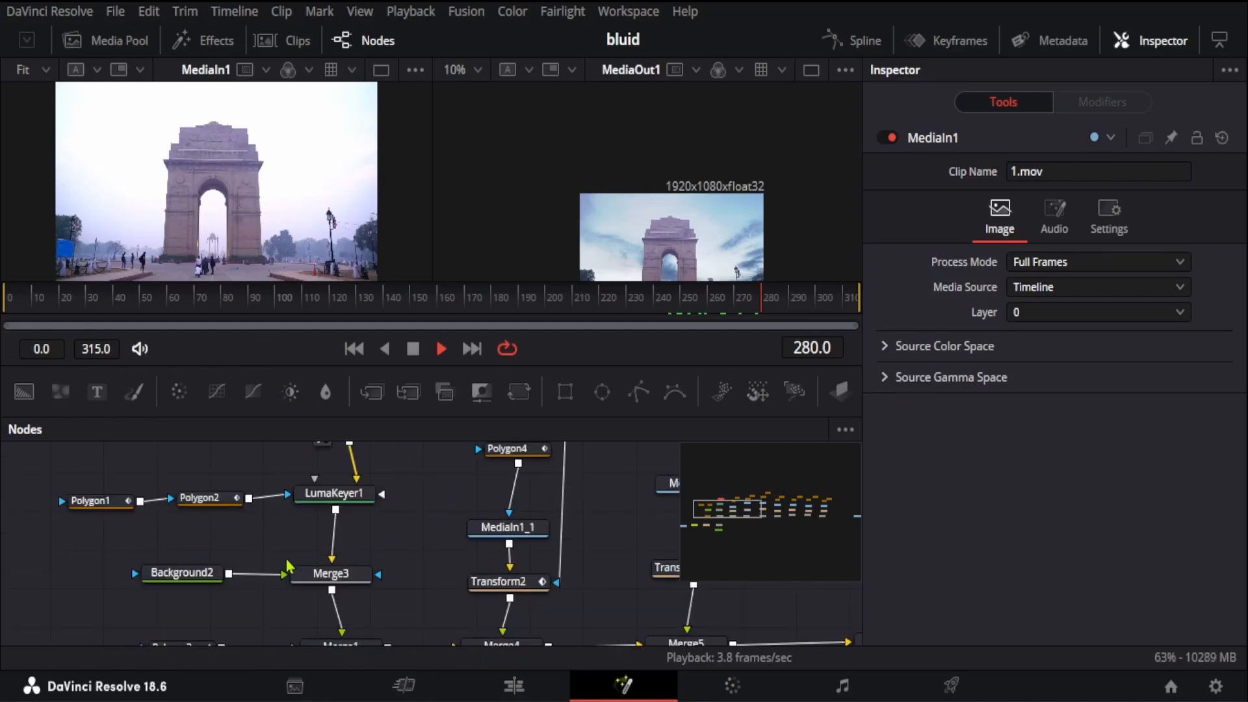
pyautogui.scroll(-2, 388, 573)
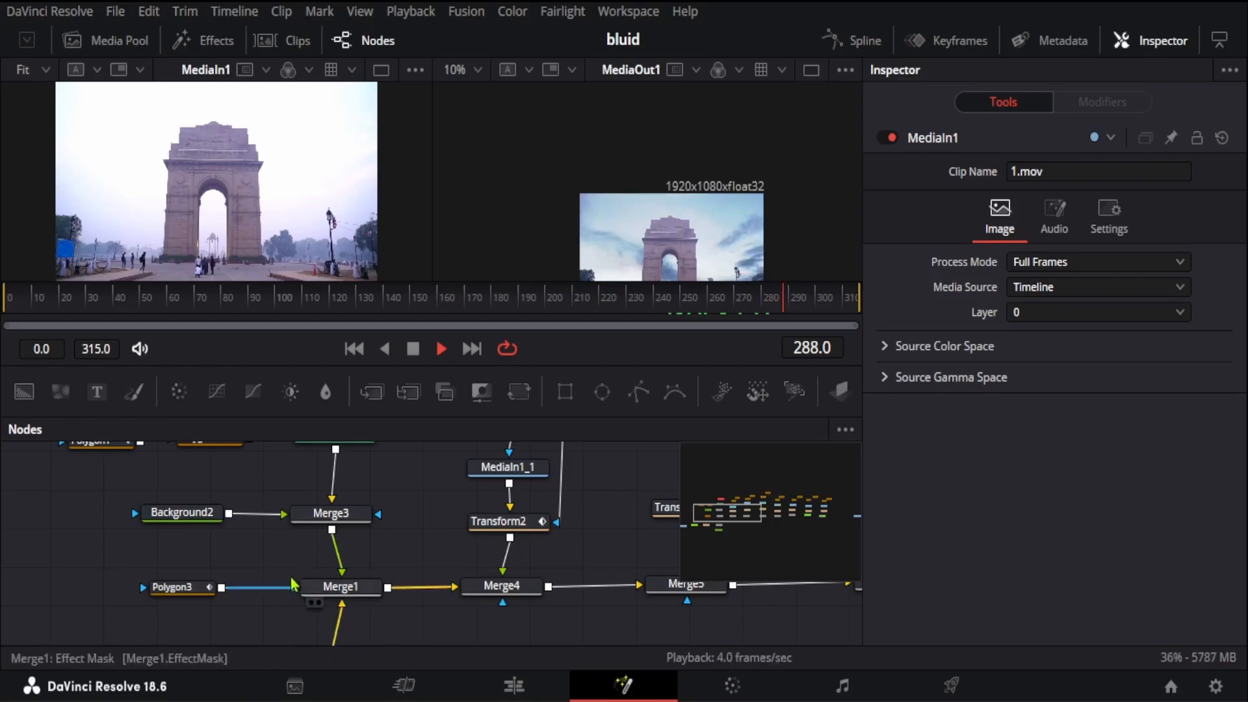
pyautogui.moveTo(194, 597)
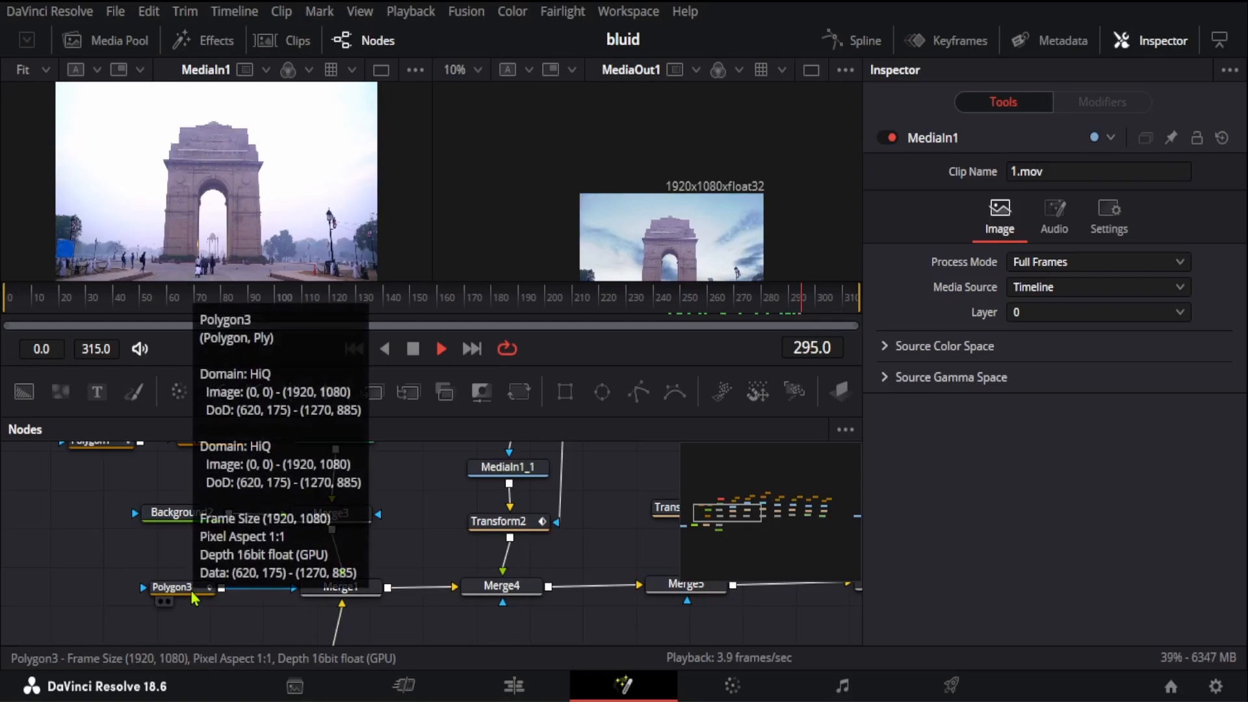
pyautogui.click(182, 592)
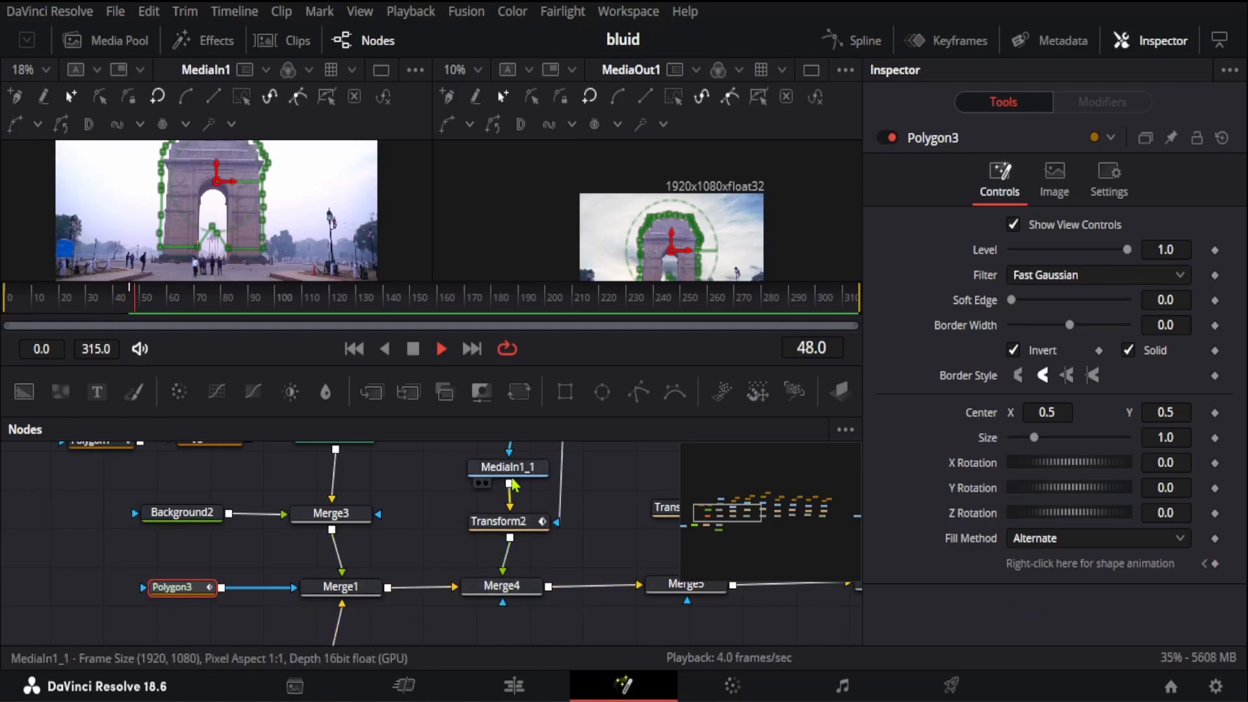
# Step: Paste a trial copy of the MediaIn1 node into empty space in the node graph, and delete the copy again
pyautogui.moveTo(508, 482)
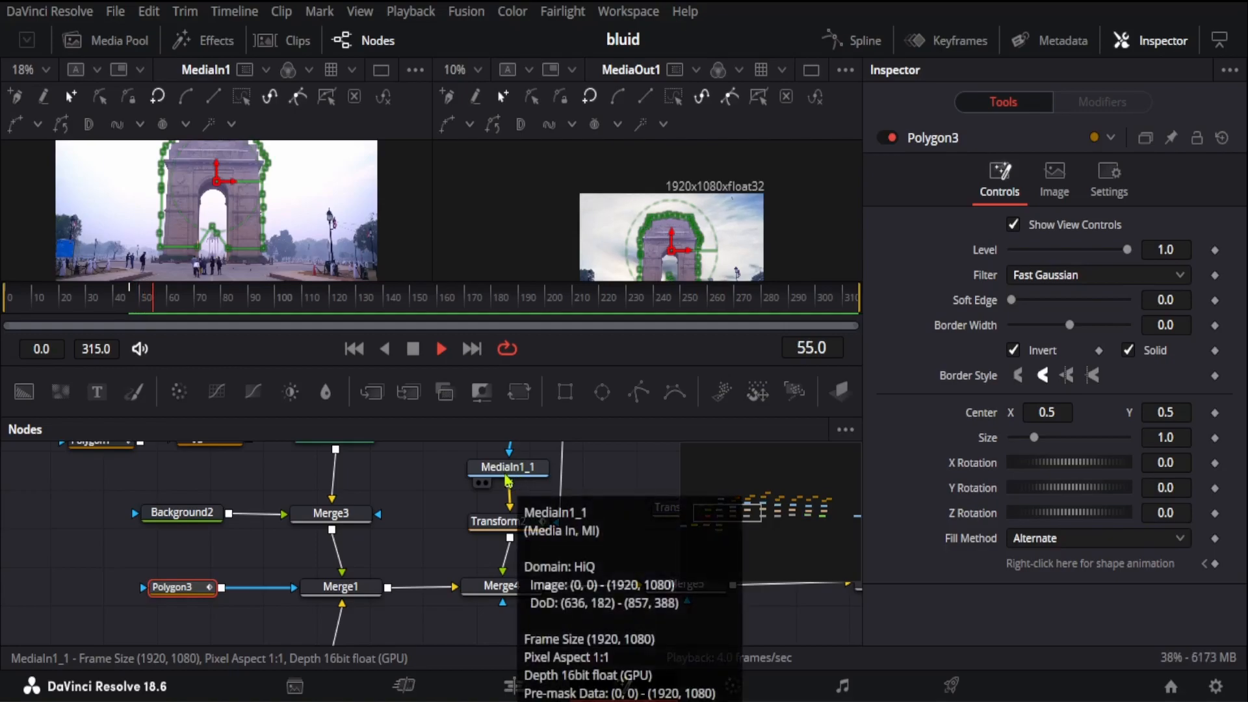
pyautogui.scroll(2, 454, 520)
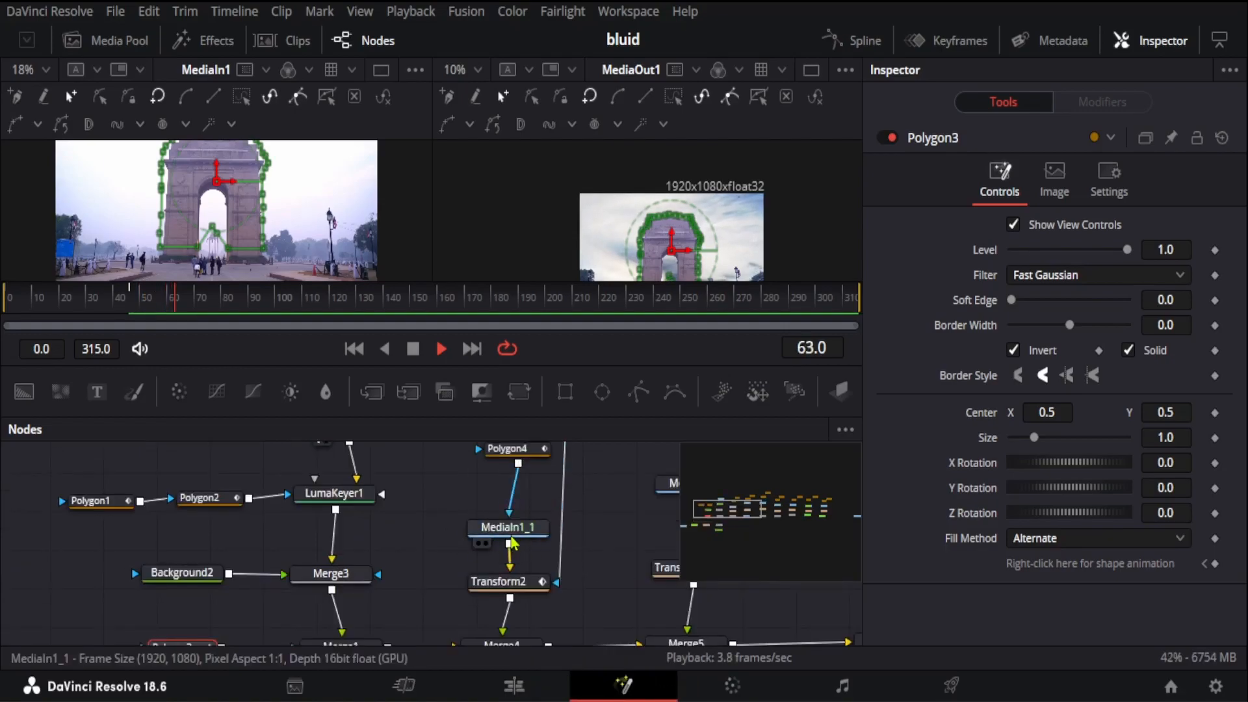
pyautogui.scroll(2, 323, 560)
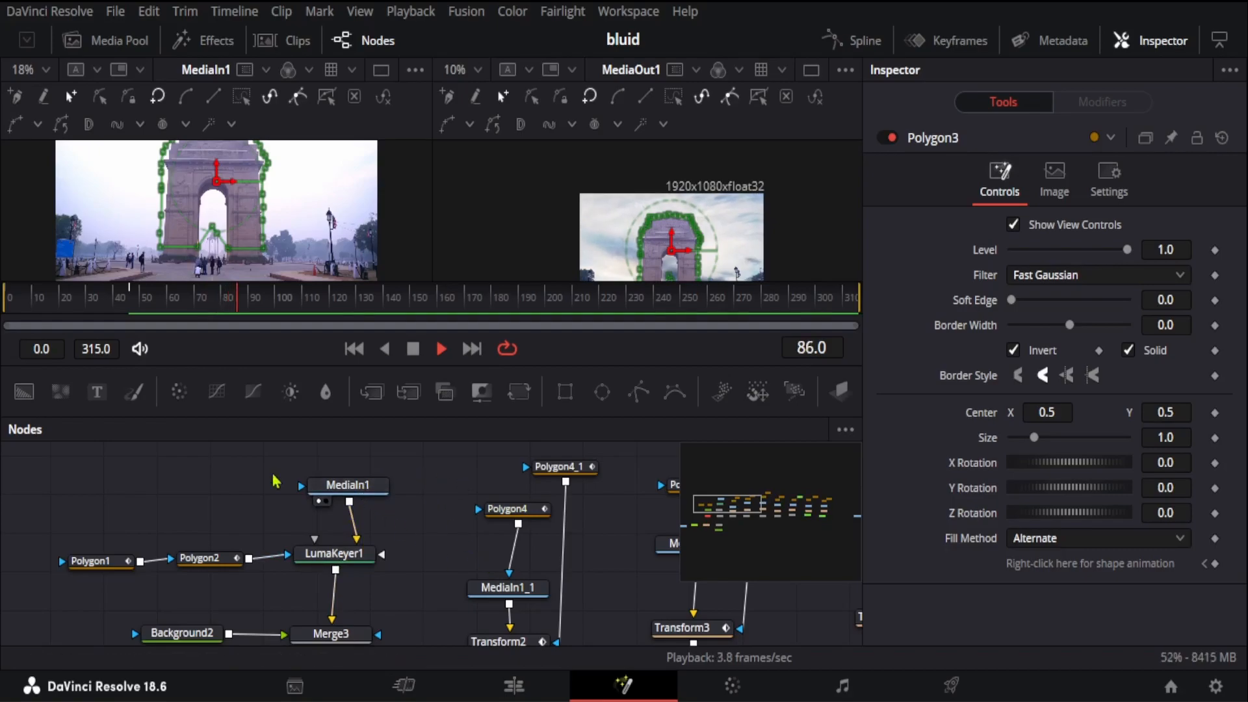
pyautogui.click(357, 488)
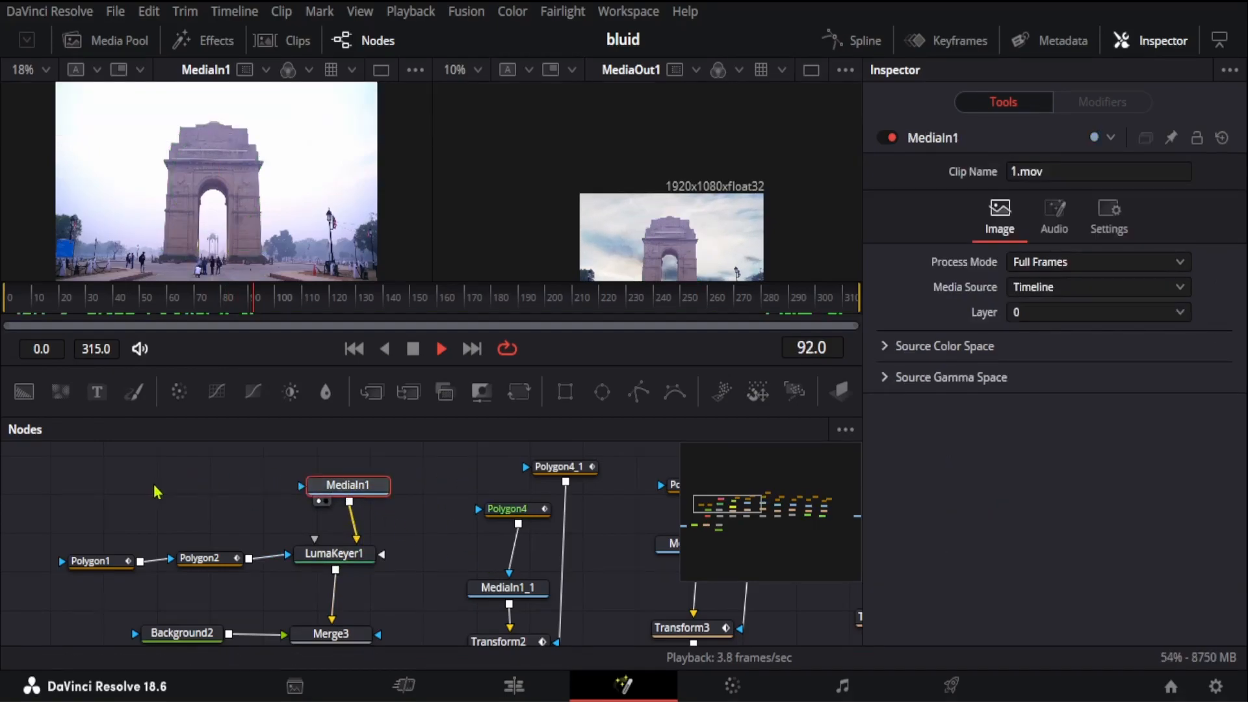
pyautogui.click(120, 491)
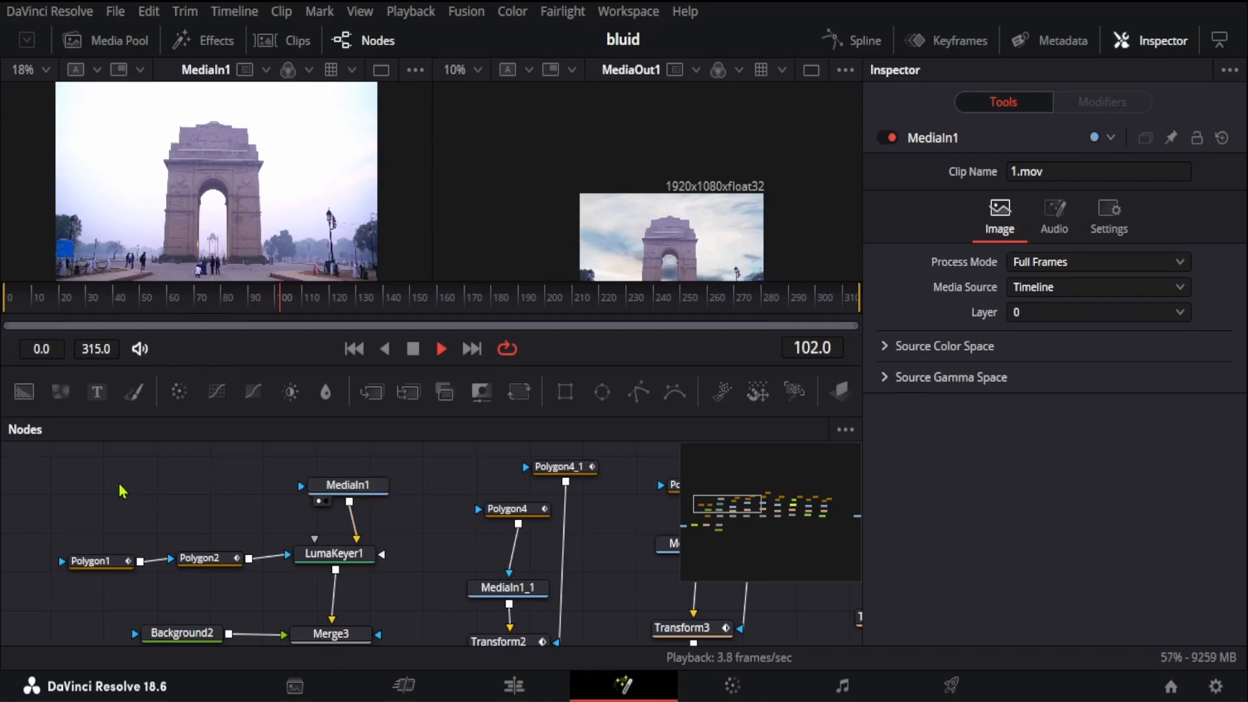
pyautogui.hotkey('ctrl', 'v')
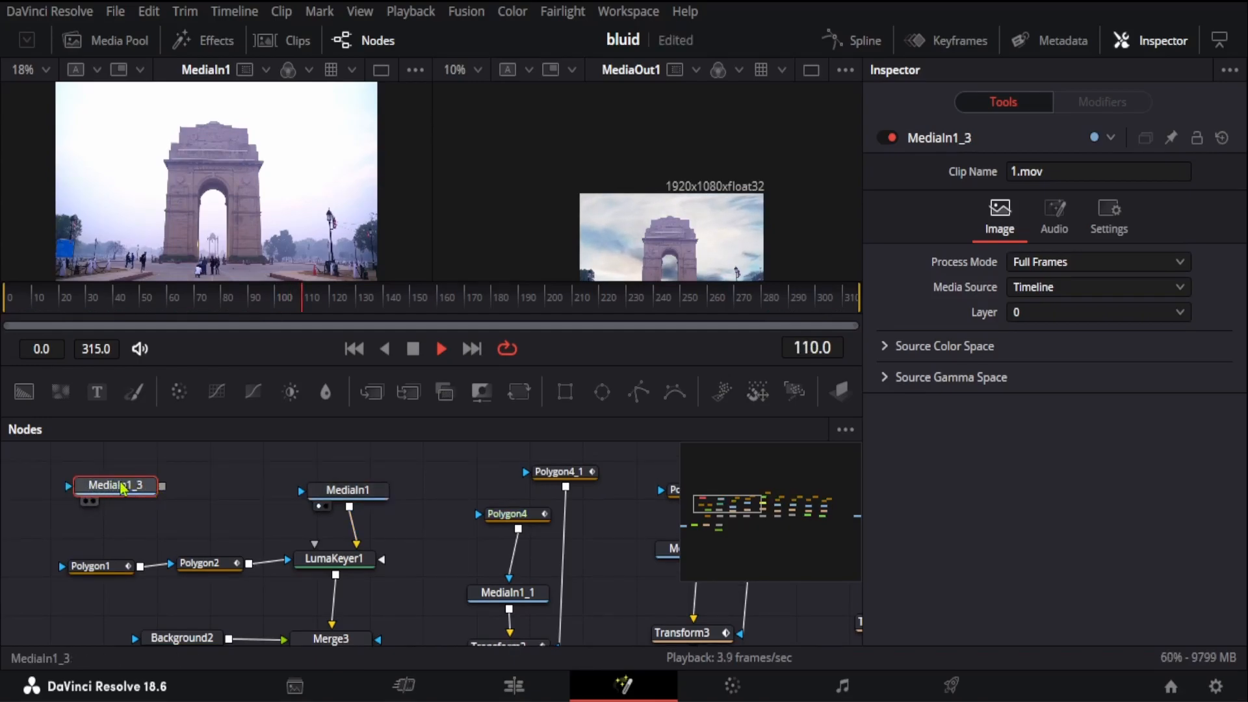
pyautogui.press('Delete')
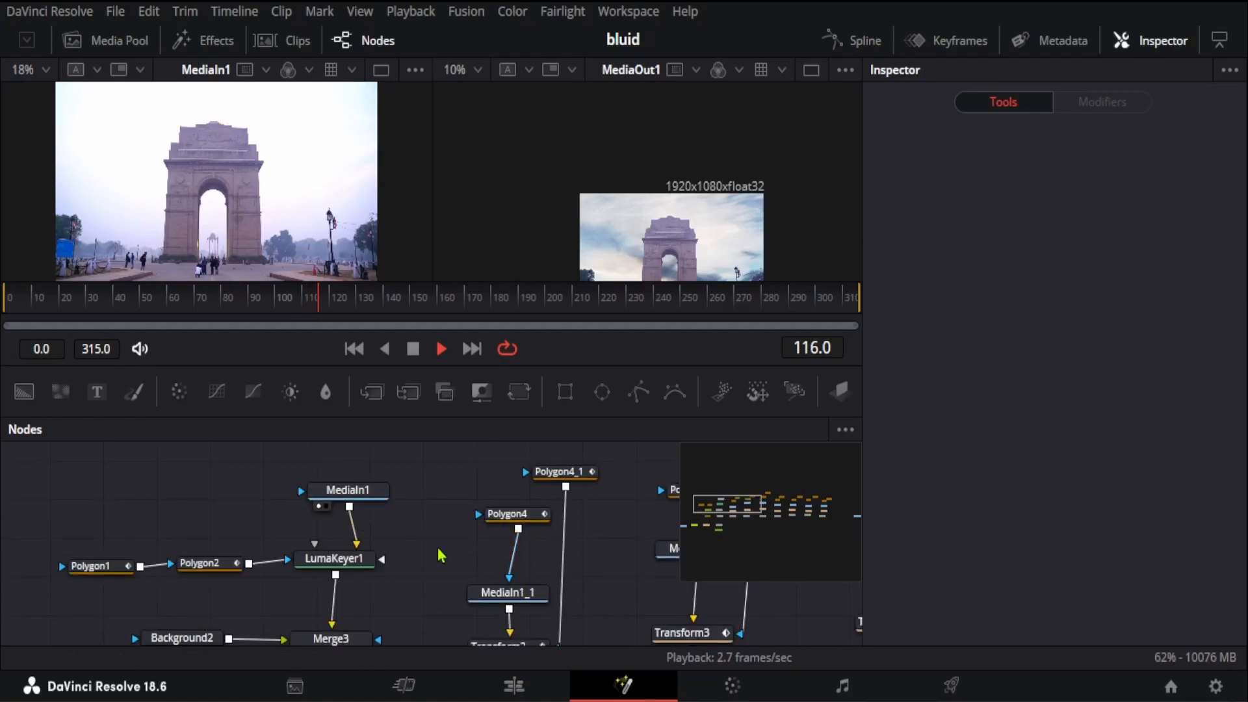
# Step: Trace the MediaIn1_1 branch into Merge4, and examine the controls of its Polygon4 mask and Transform2
pyautogui.scroll(-2, 444, 554)
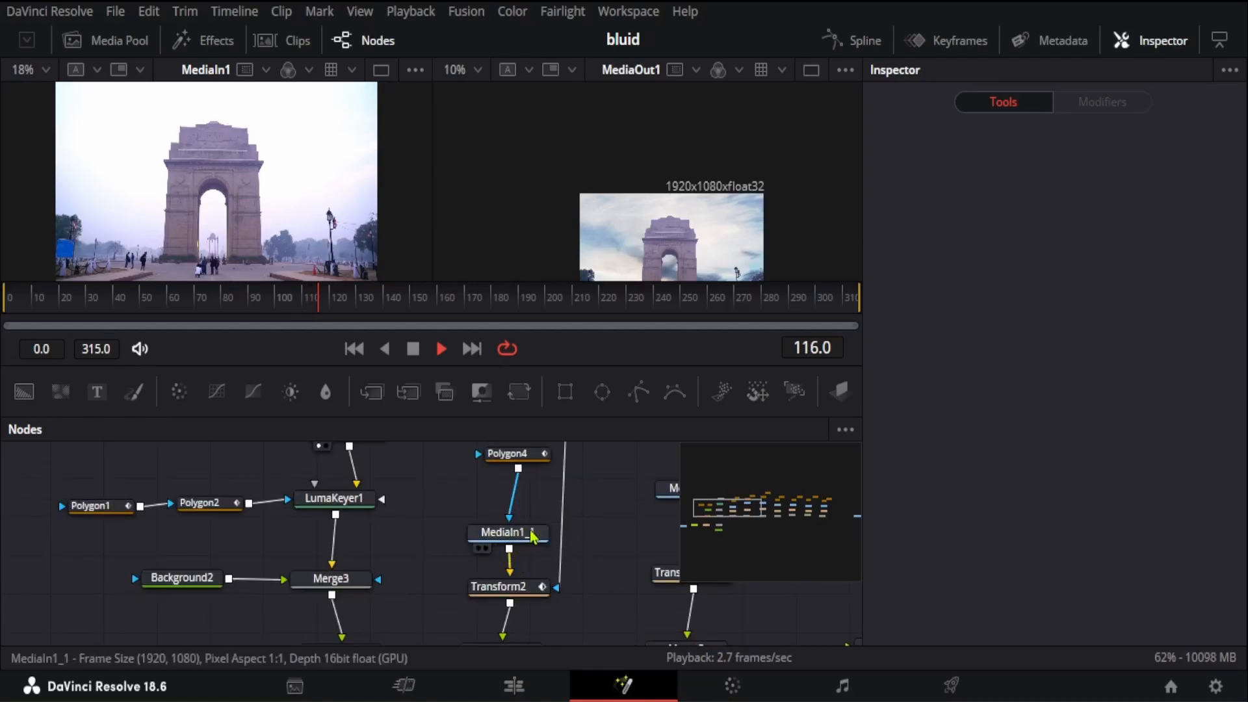
pyautogui.scroll(-2, 455, 531)
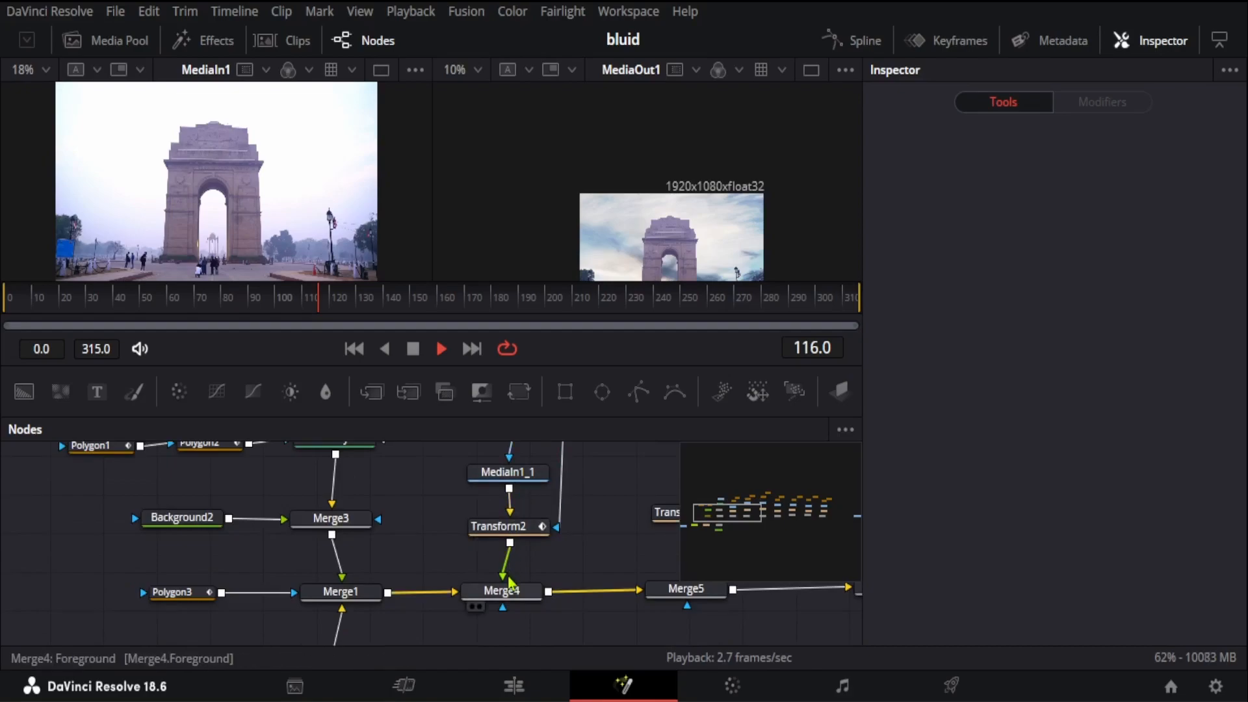
pyautogui.scroll(2, 504, 585)
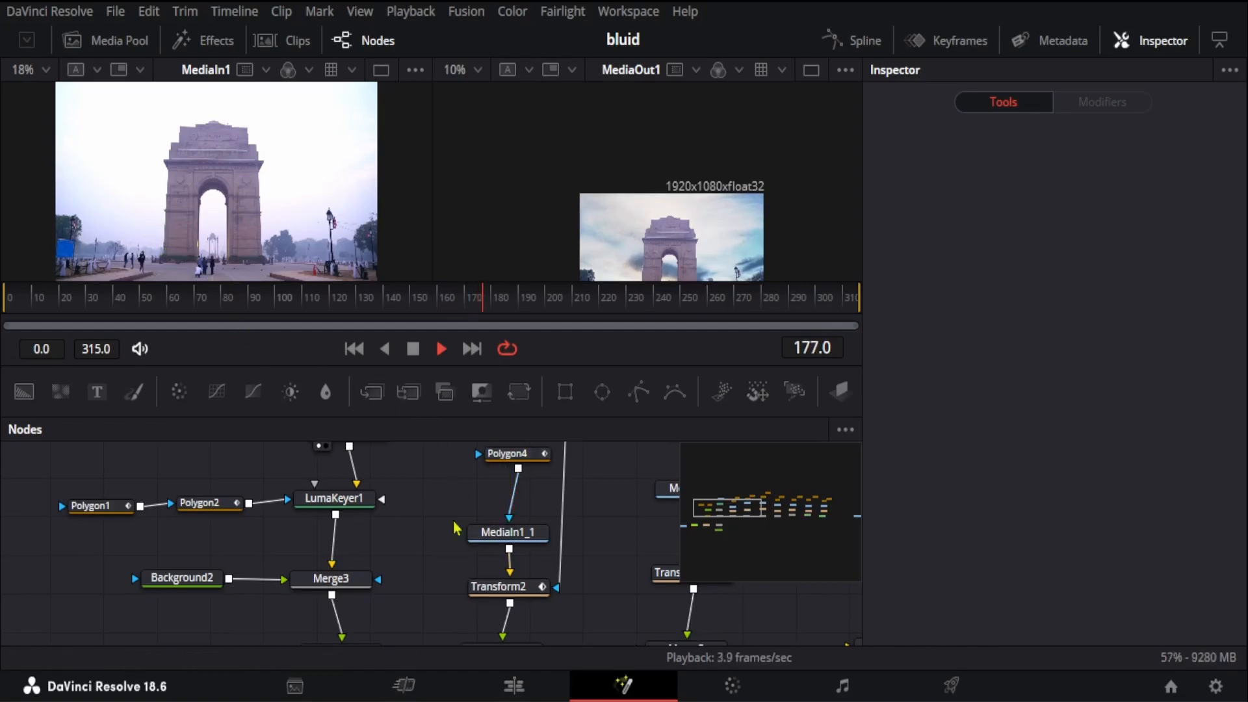
pyautogui.scroll(2, 431, 532)
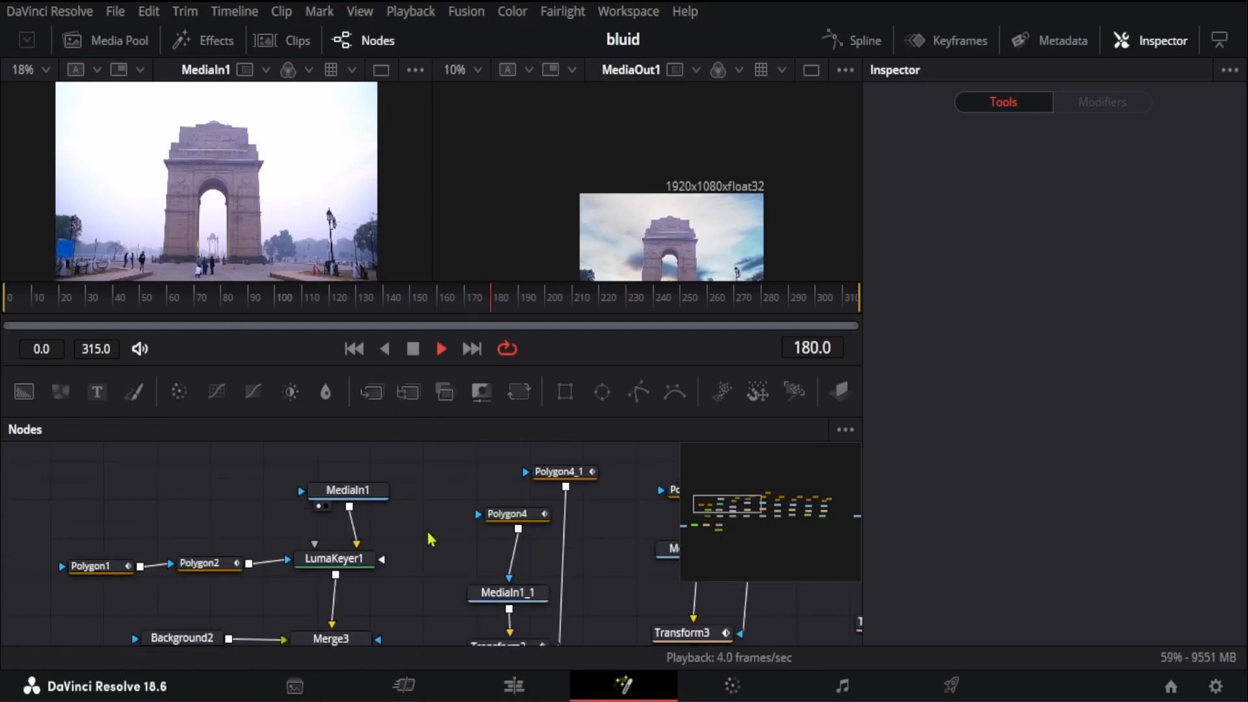
pyautogui.click(508, 517)
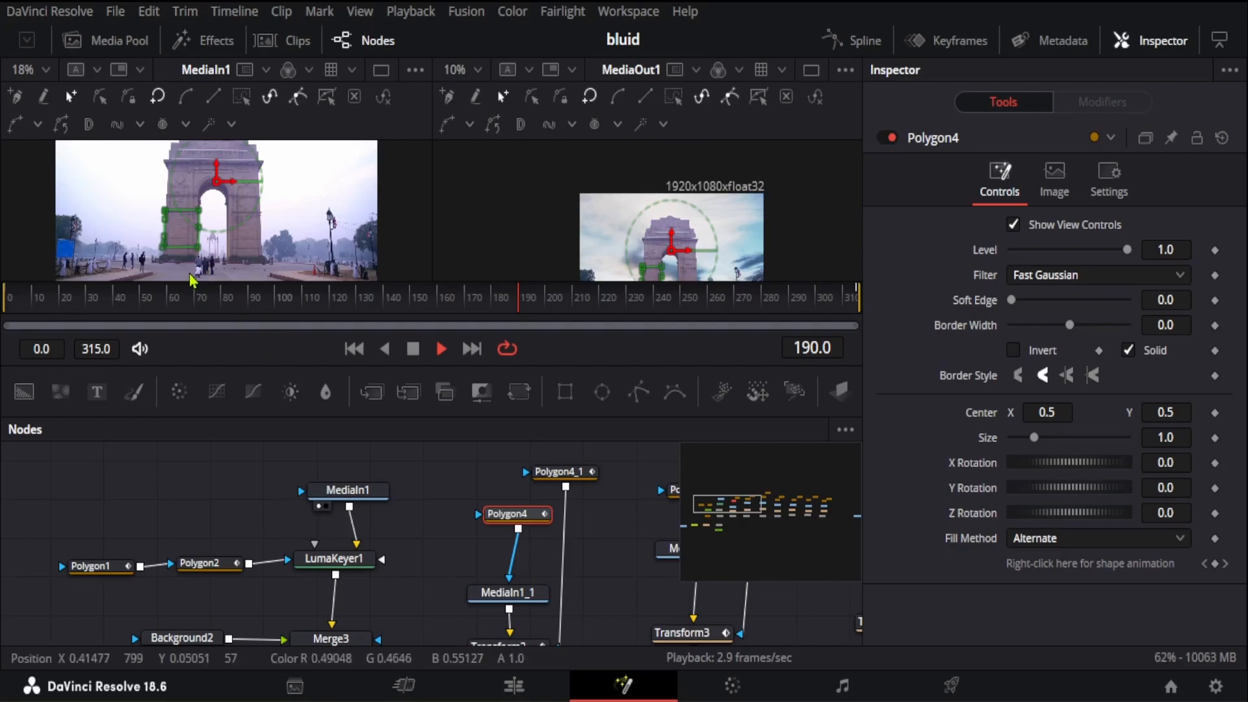
pyautogui.scroll(-3, 416, 533)
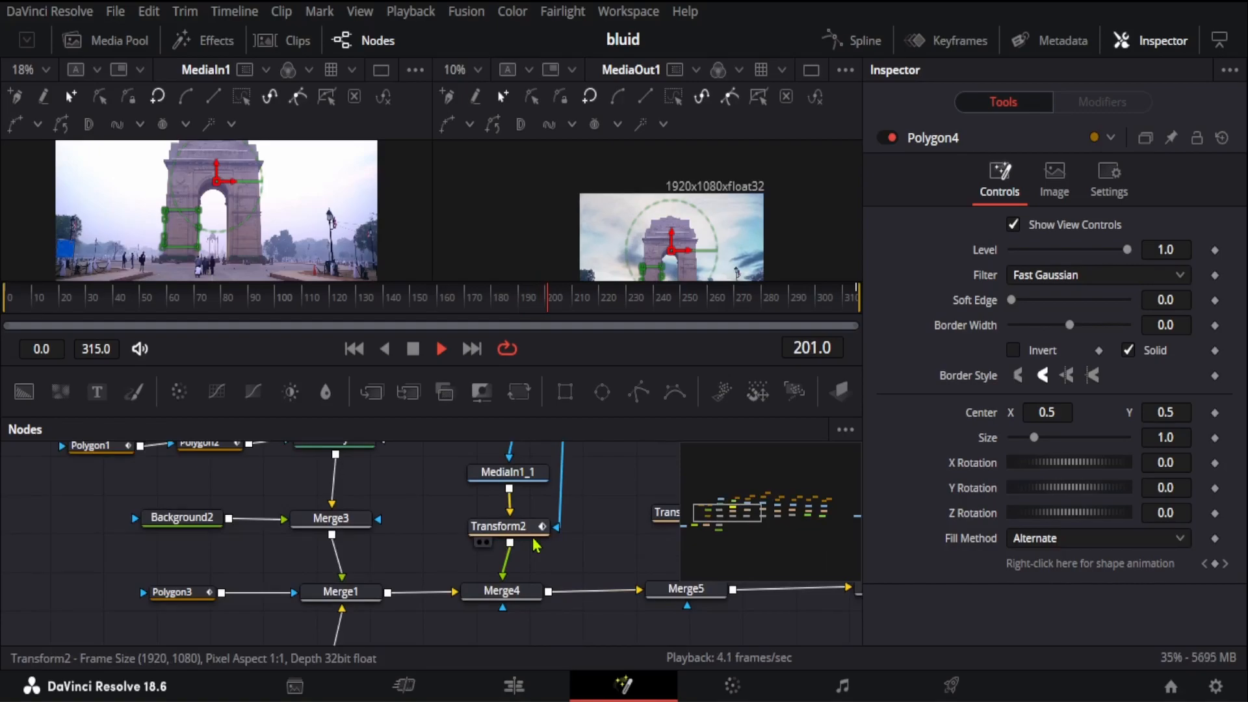
pyautogui.click(512, 534)
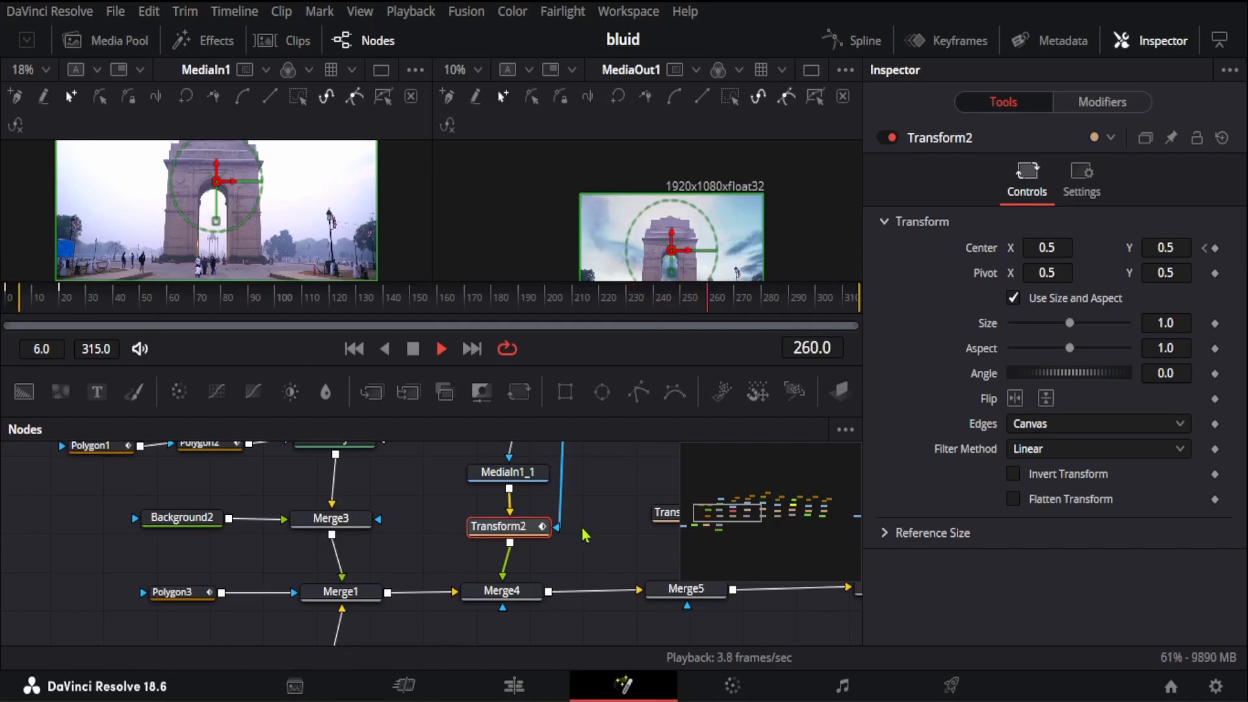
# Step: Disconnect the Polygon4_1 mask from the effect mask of Transform2
pyautogui.scroll(3, 585, 546)
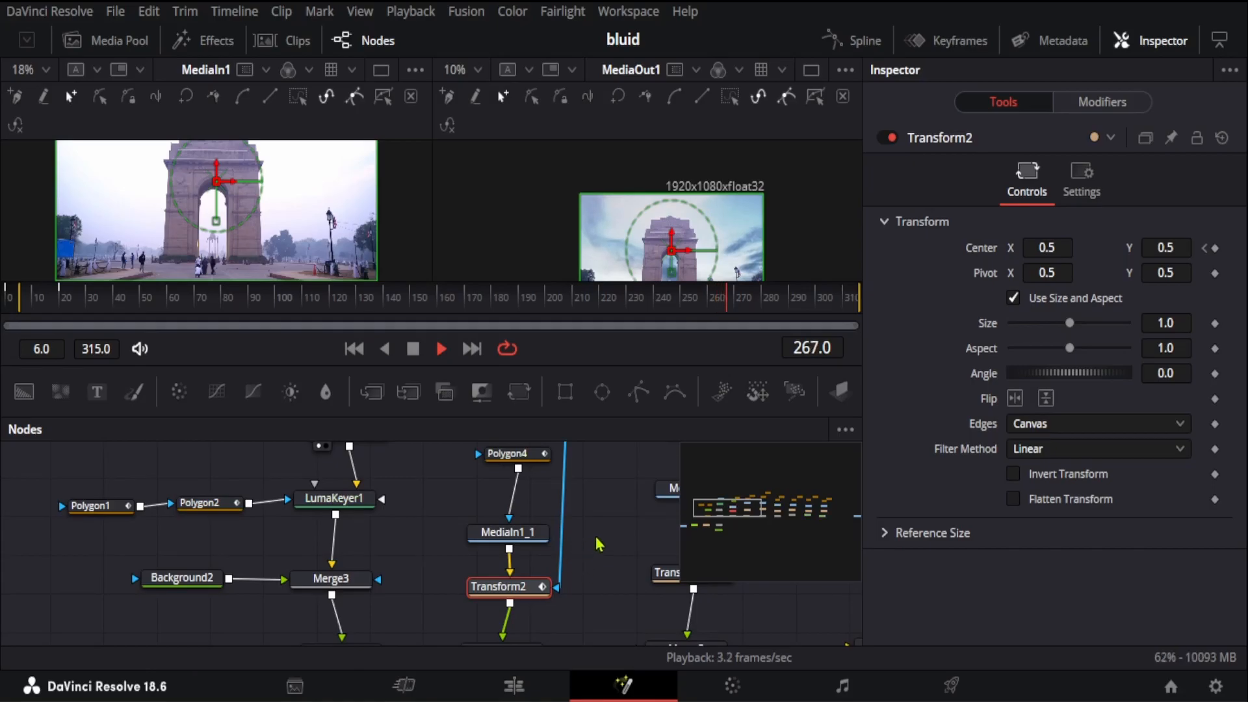
pyautogui.click(564, 560)
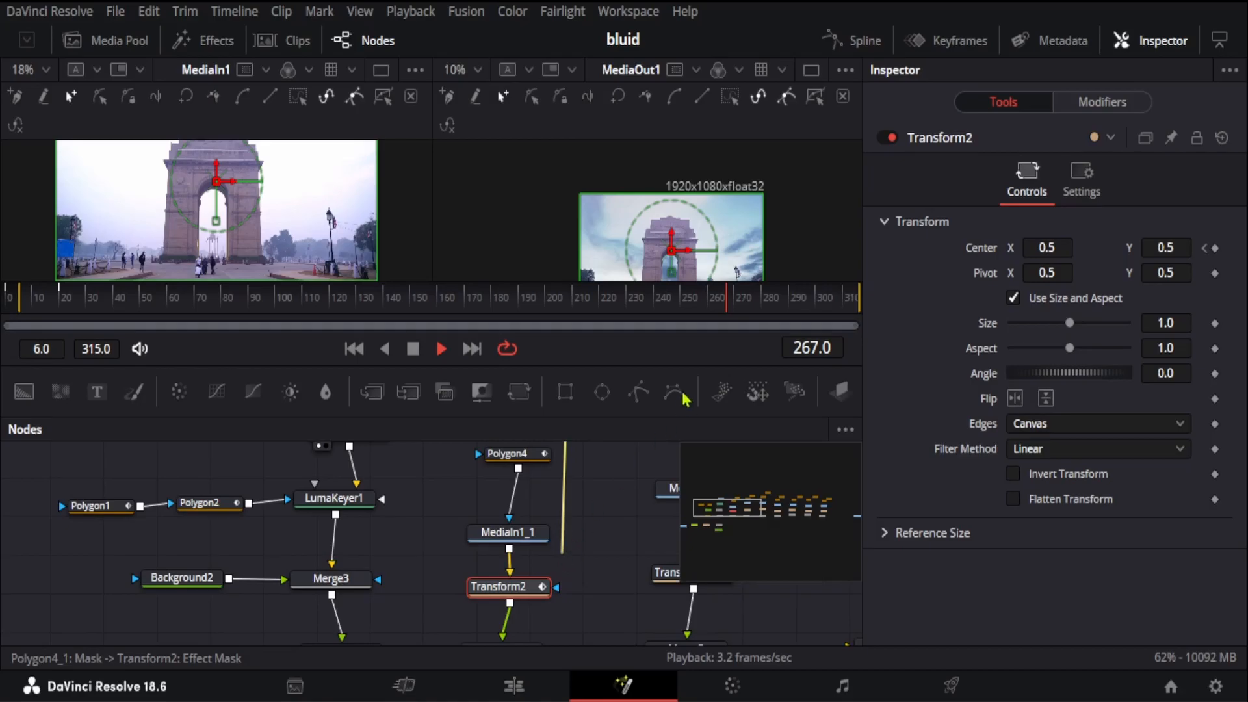
pyautogui.press('Delete')
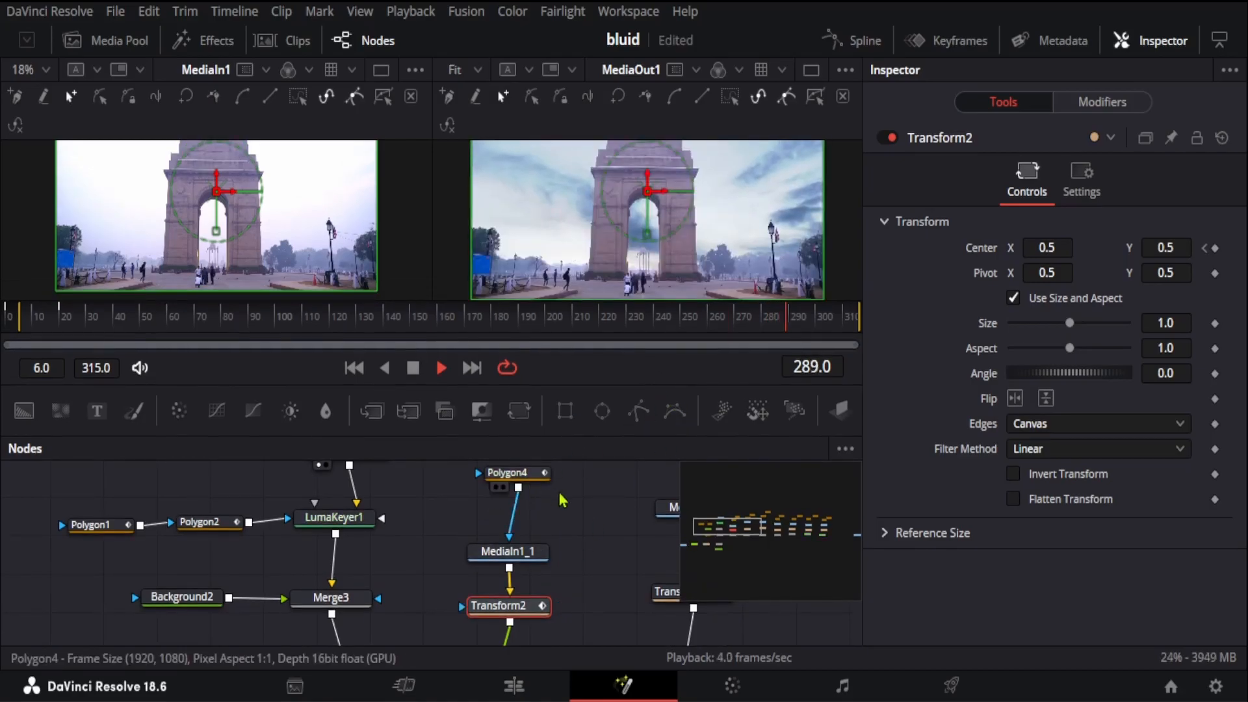
# Step: Scrub the opening frames between 3 and 28 to check the Transform2 motion without its mask
pyautogui.moveTo(804, 328); pyautogui.dragTo(73, 329)
pyautogui.press('space')
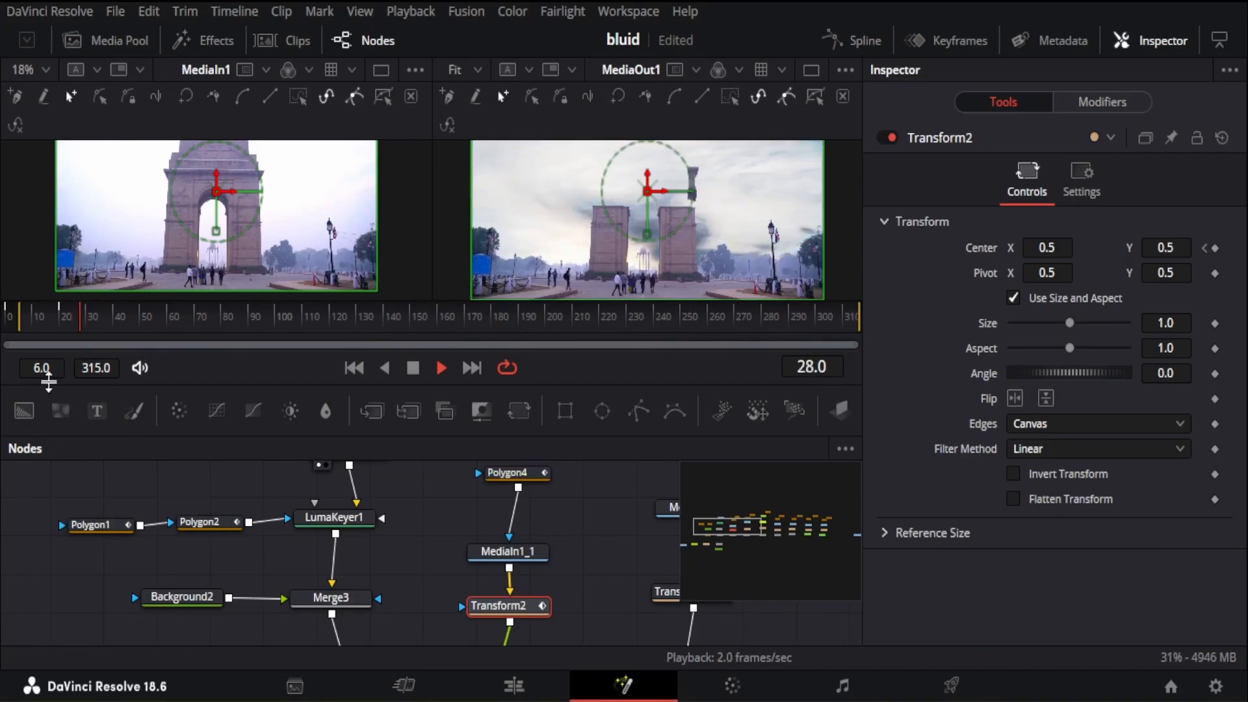
pyautogui.click(58, 326)
pyautogui.moveTo(58, 327); pyautogui.dragTo(24, 343)
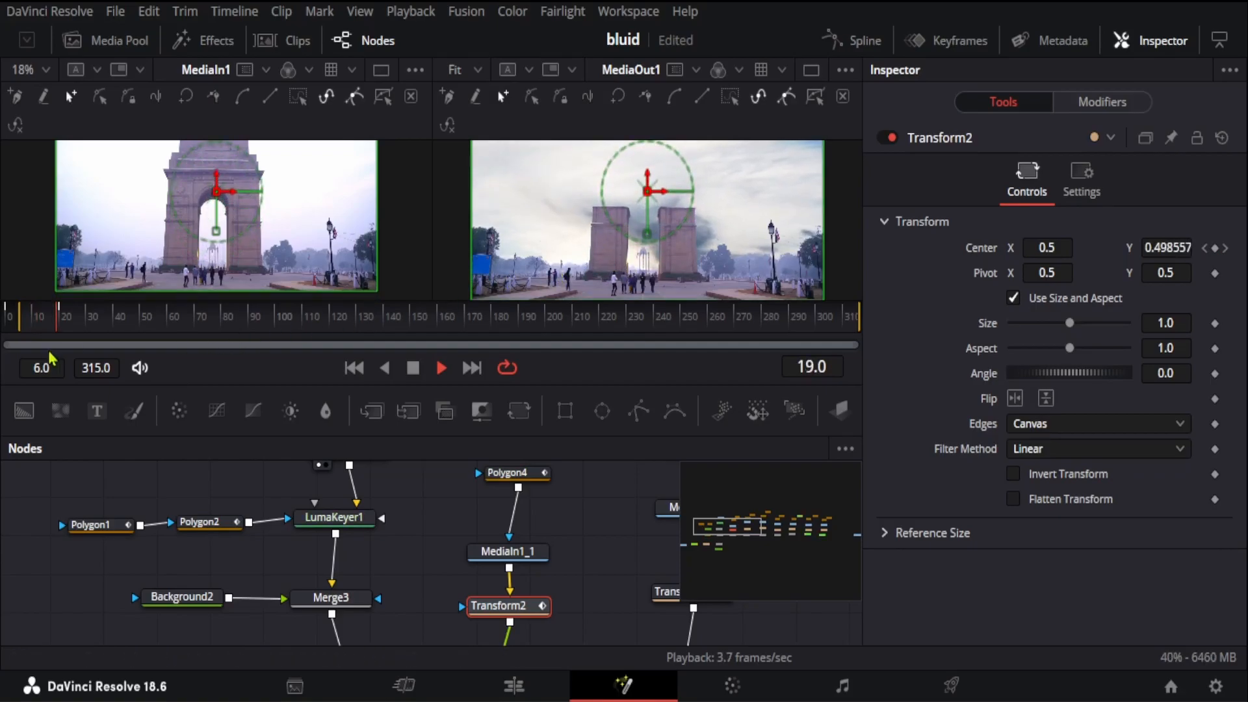
pyautogui.click(17, 325)
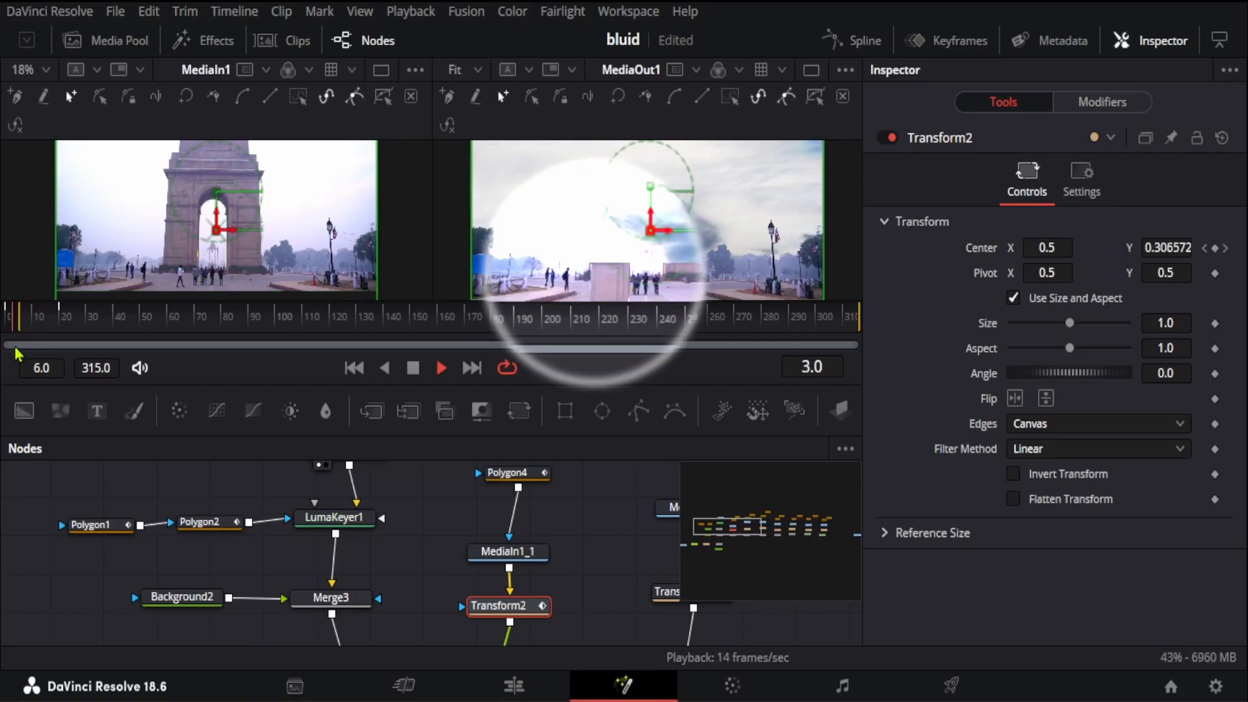
pyautogui.moveTo(18, 353); pyautogui.dragTo(48, 358)
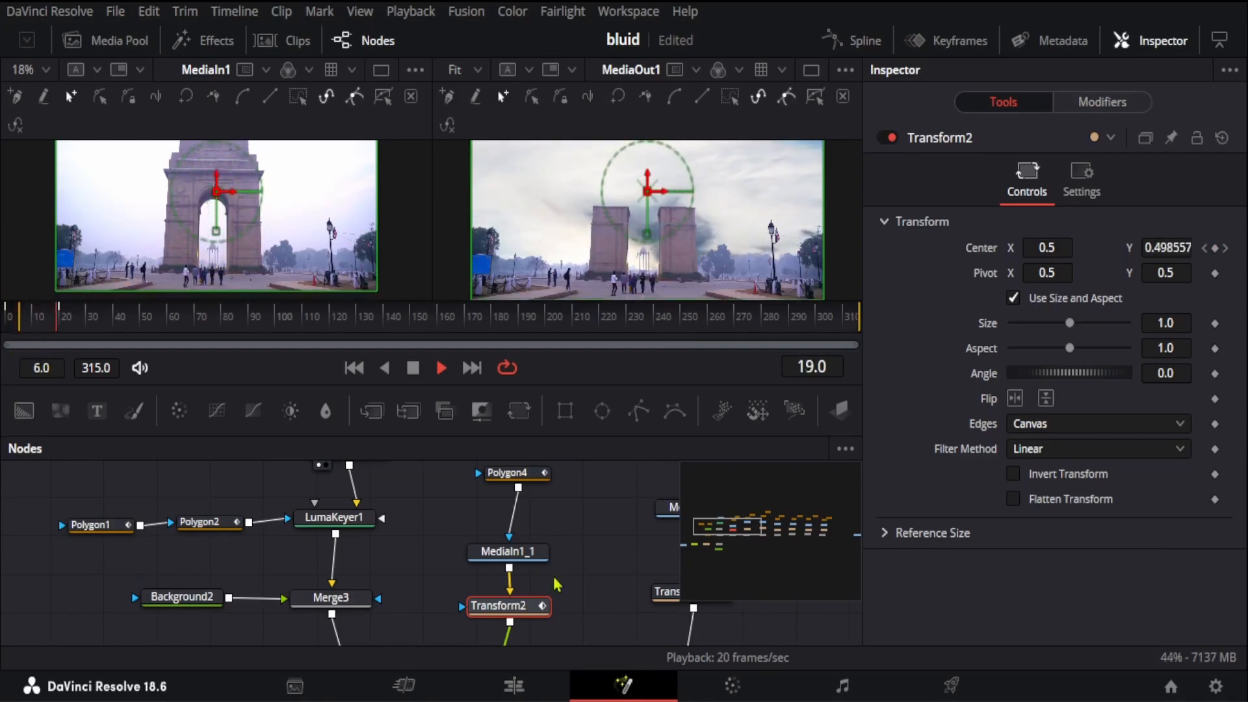
# Step: Reconnect the Polygon4_1 mask to the effect mask of Transform2
pyautogui.scroll(2, 595, 556)
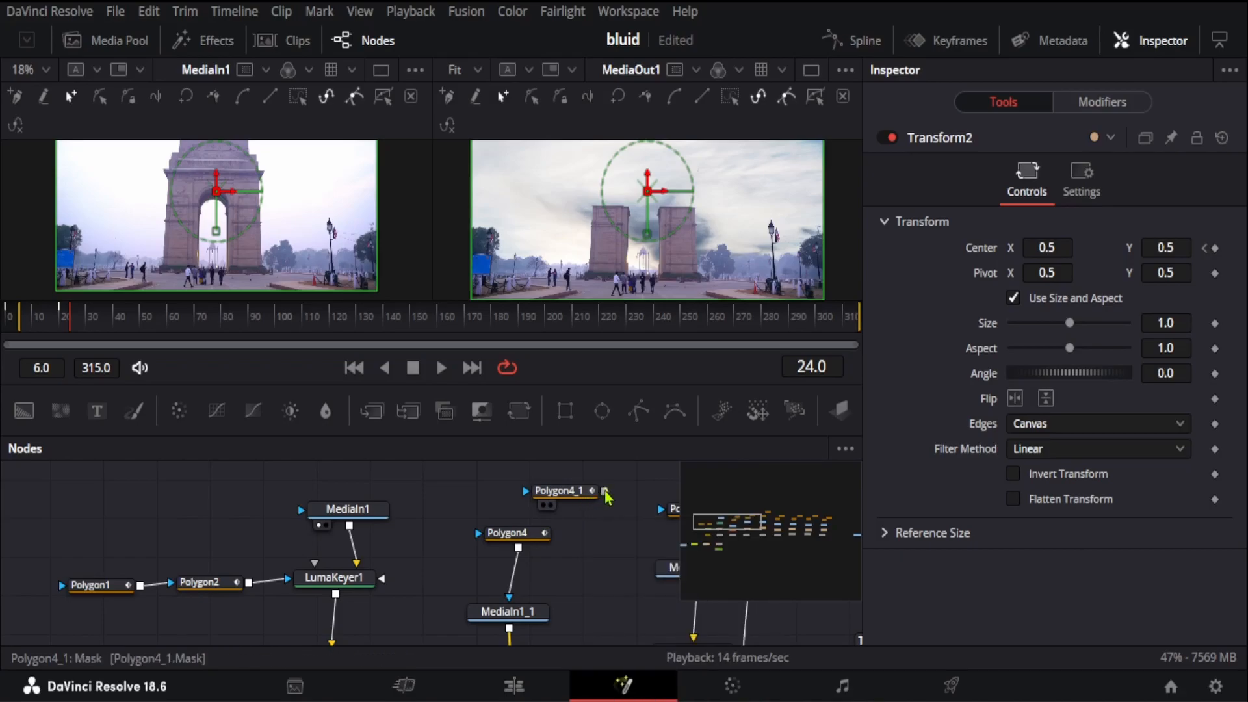
pyautogui.moveTo(604, 494); pyautogui.dragTo(609, 525)
pyautogui.moveTo(600, 569); pyautogui.dragTo(464, 614)
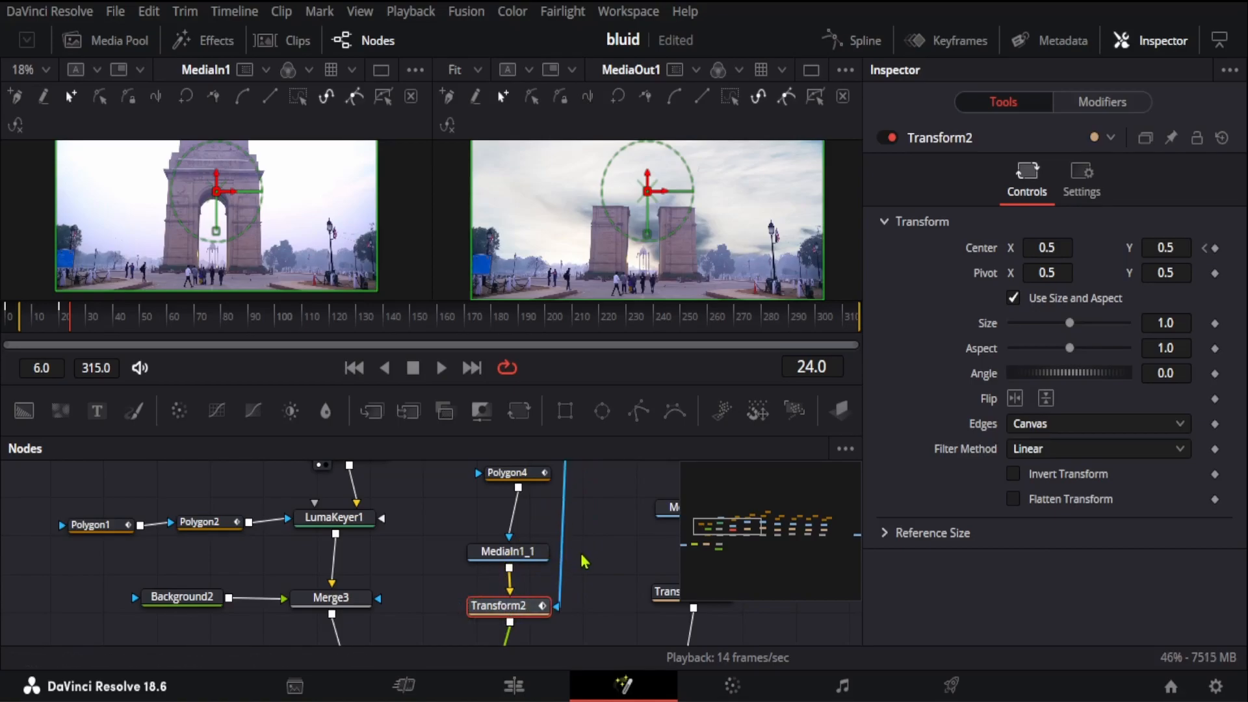
# Step: Preview the masked Transform2 motion at frame 9, and enlarge the node graph area
pyautogui.scroll(2, 584, 560)
pyautogui.scroll(-2, 622, 586)
pyautogui.moveTo(73, 324); pyautogui.dragTo(59, 351)
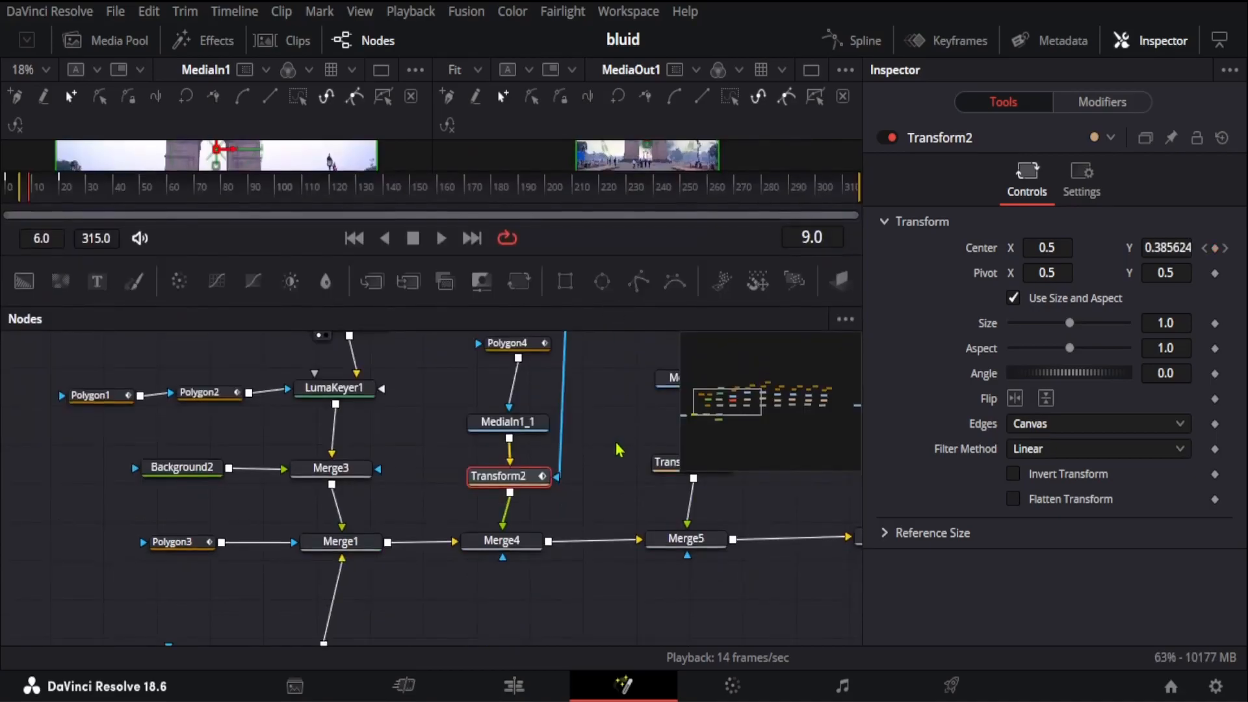
# Step: Examine the MediaIn1_2 branch feeding Merge5 and the controls of its Polygon5 mask
pyautogui.moveTo(641, 620); pyautogui.dragTo(610, 617)
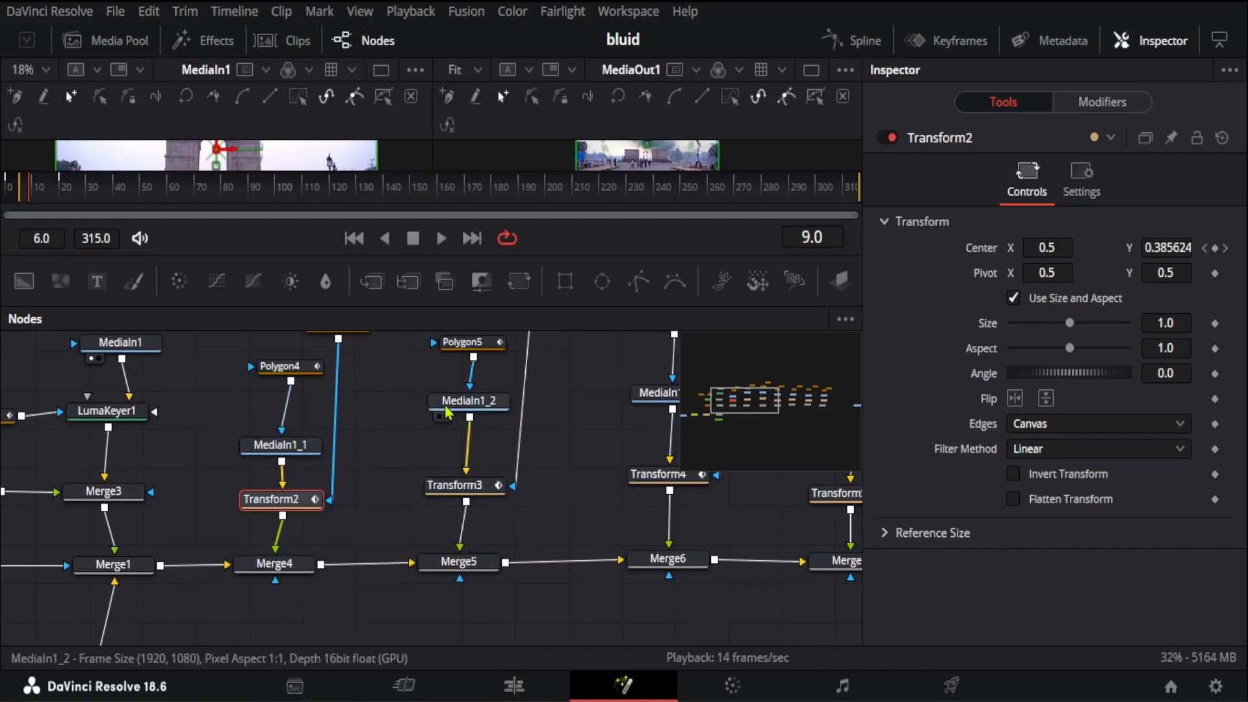
pyautogui.moveTo(462, 407)
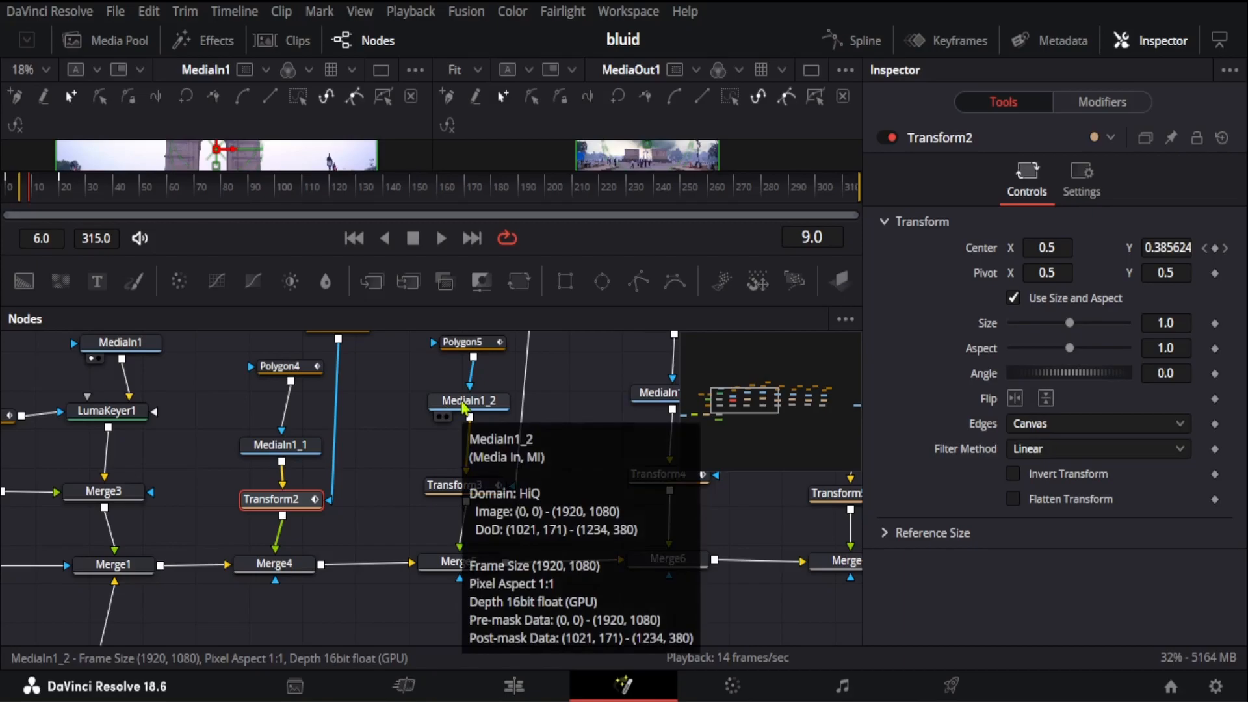
pyautogui.moveTo(482, 354)
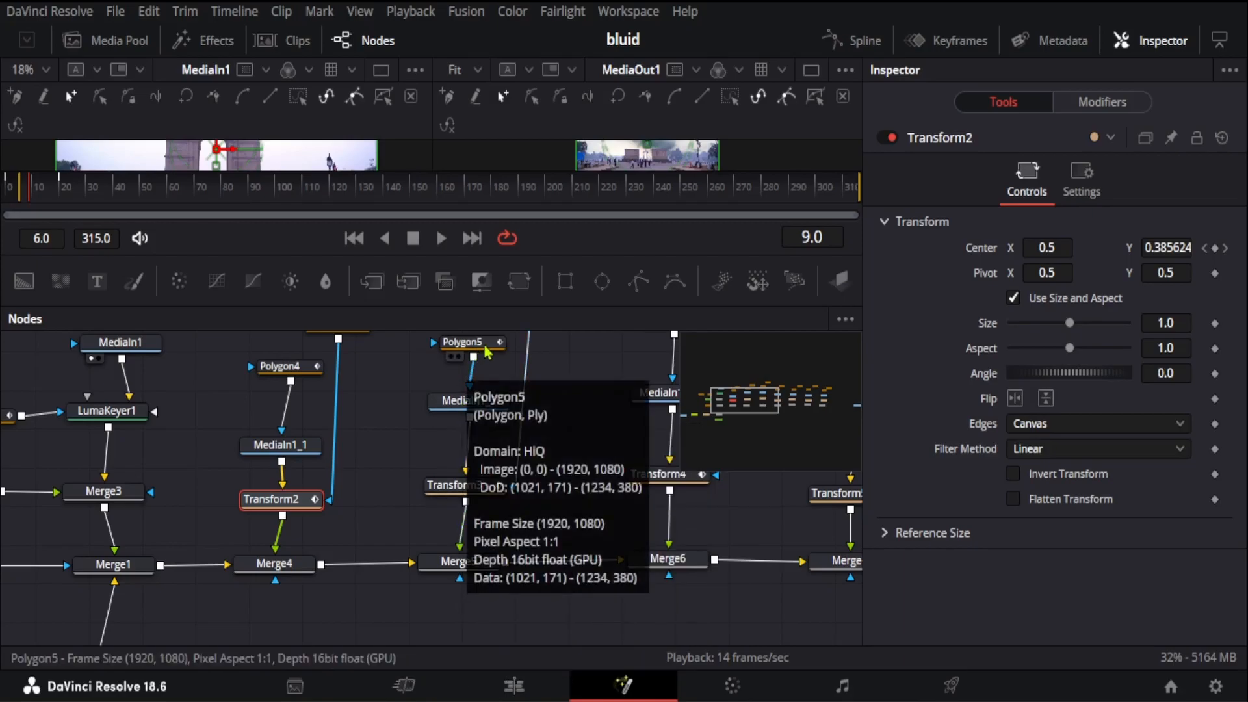
pyautogui.click(477, 345)
pyautogui.scroll(1, 476, 345)
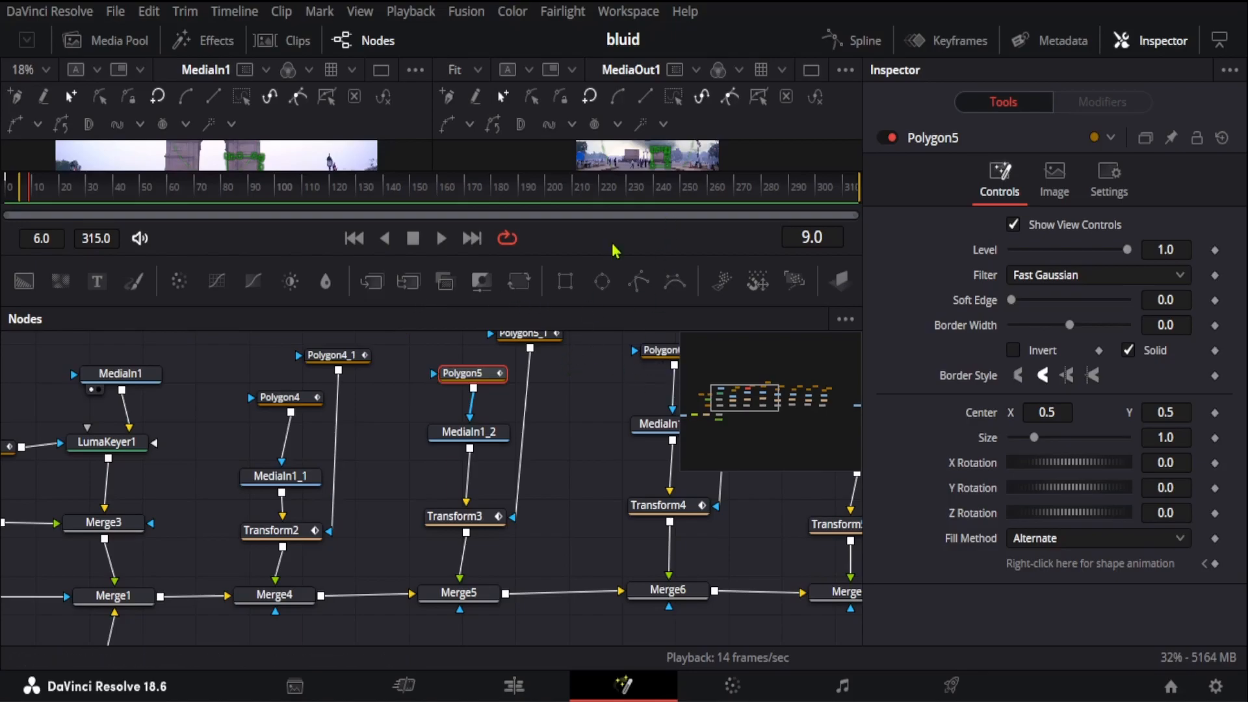
# Step: Enlarge the viewers to see the mask outline, and move the Polygon5_1 node farther away from Polygon5
pyautogui.moveTo(610, 256); pyautogui.dragTo(610, 393)
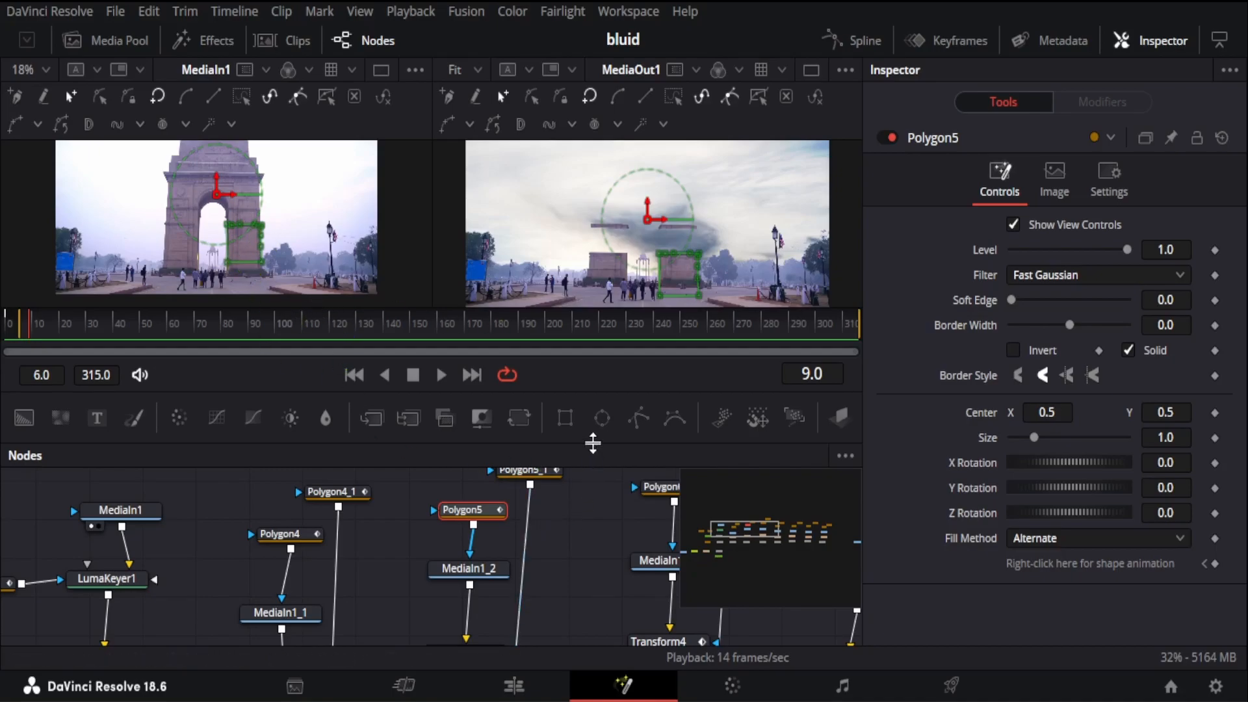
pyautogui.moveTo(591, 441); pyautogui.dragTo(591, 384)
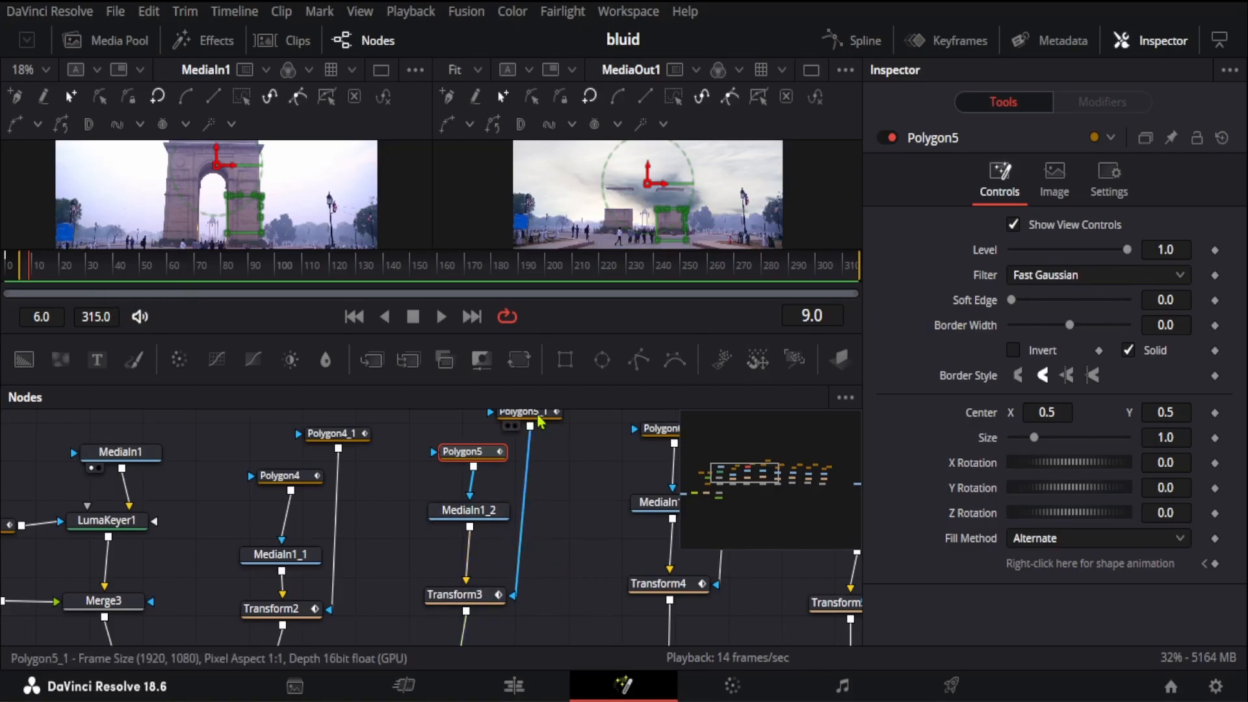
pyautogui.moveTo(546, 421); pyautogui.dragTo(585, 432)
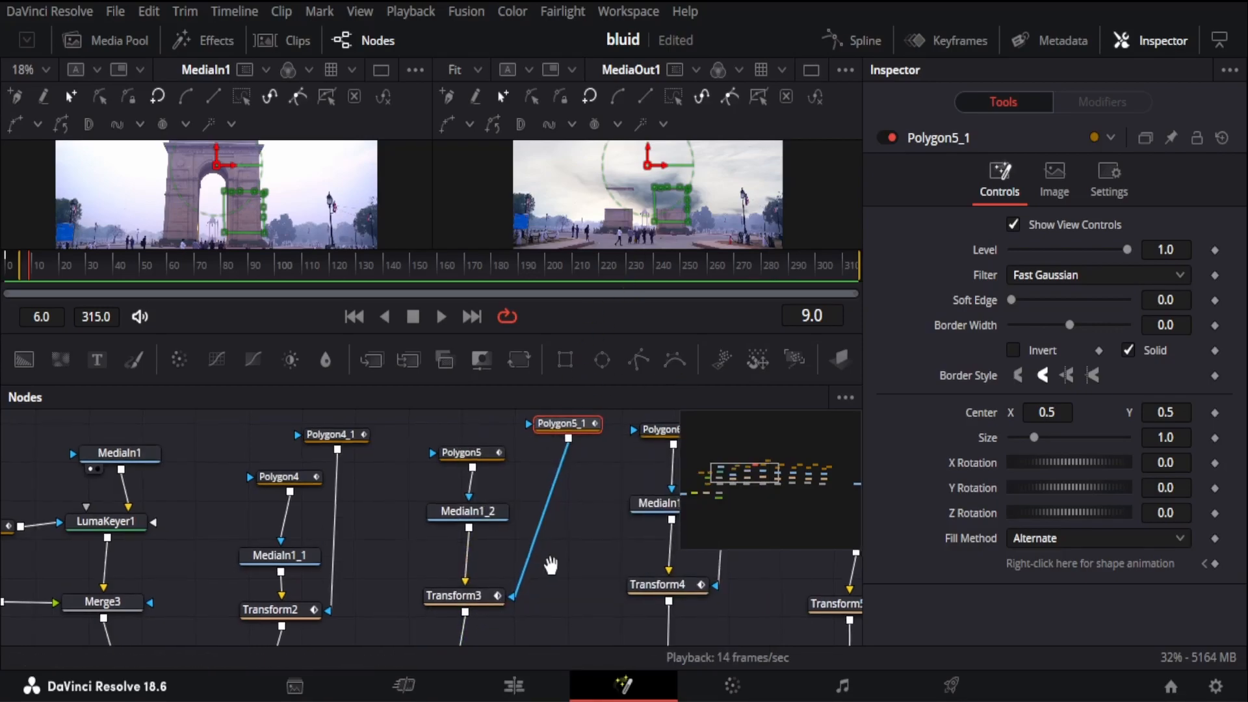
# Step: Review the remaining polygon, media and transform branches up to Polygon10 and Transform8, return the playhead to frame 0 and deselect the node
pyautogui.moveTo(552, 565); pyautogui.dragTo(251, 568)
pyautogui.moveTo(427, 565); pyautogui.dragTo(344, 567)
pyautogui.moveTo(540, 568); pyautogui.dragTo(379, 567)
pyautogui.moveTo(576, 571); pyautogui.dragTo(437, 560)
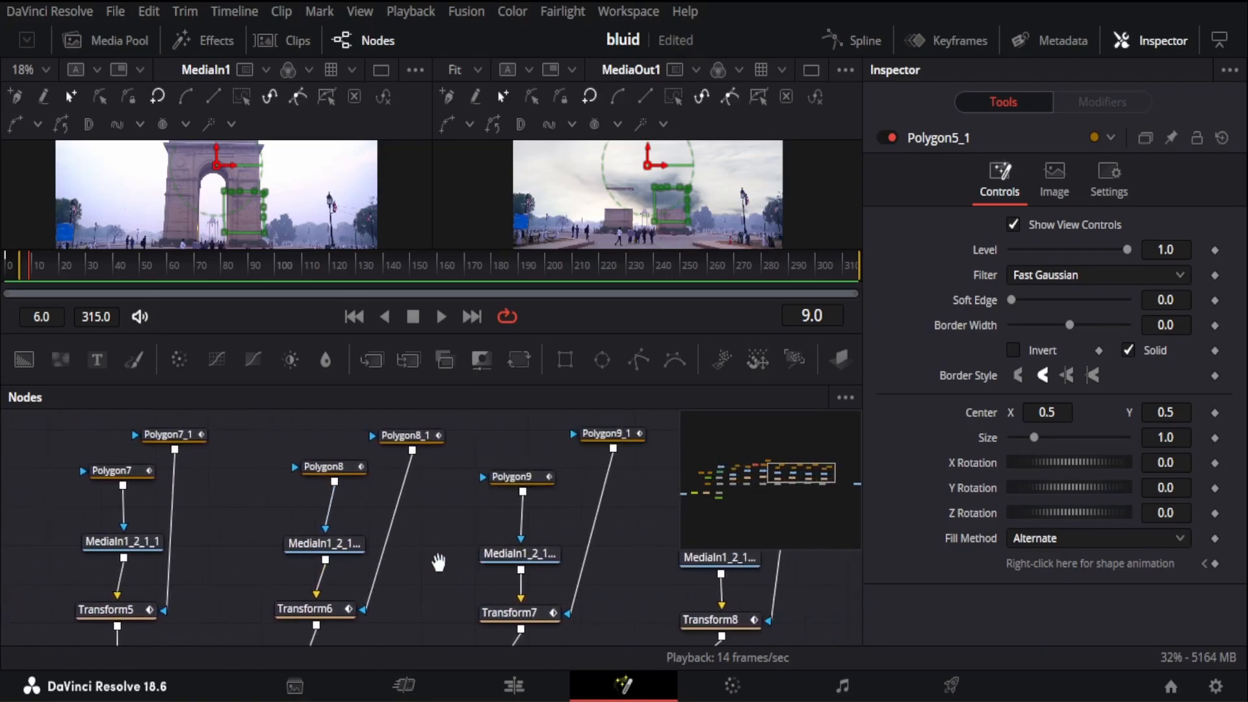
pyautogui.moveTo(618, 554); pyautogui.dragTo(504, 551)
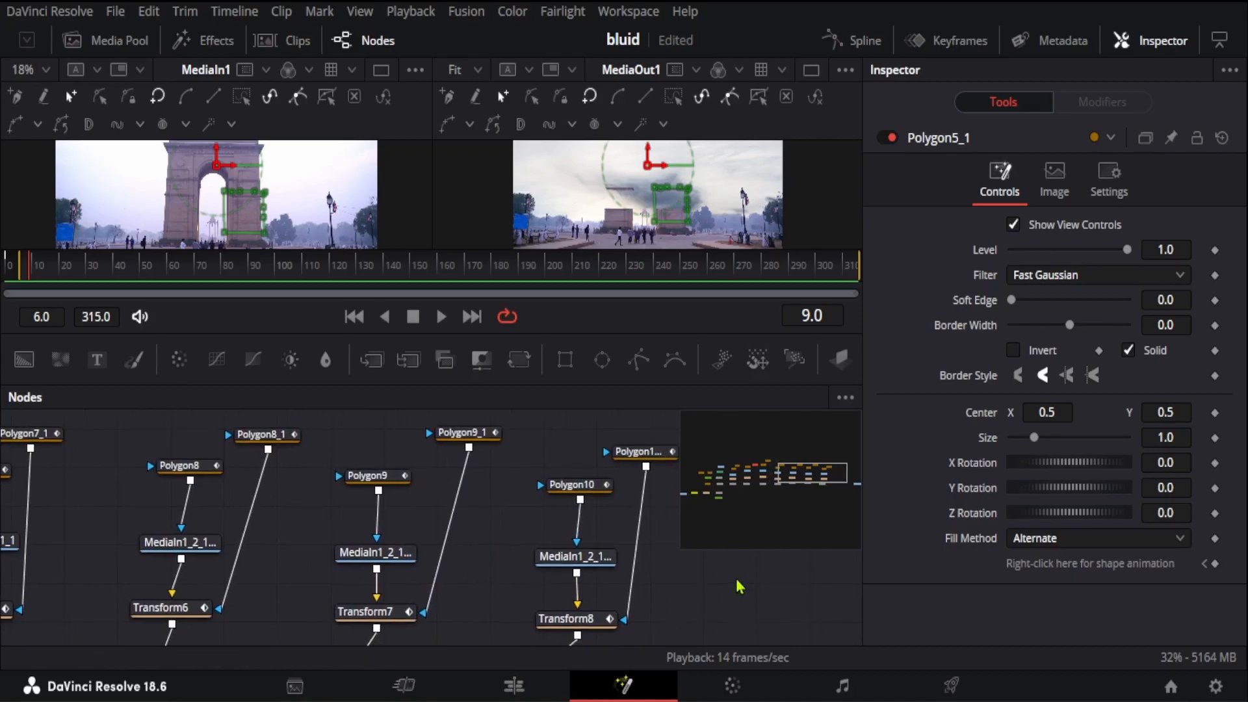
pyautogui.scroll(-2, 740, 586)
pyautogui.scroll(2, 677, 567)
pyautogui.moveTo(638, 567); pyautogui.dragTo(548, 584)
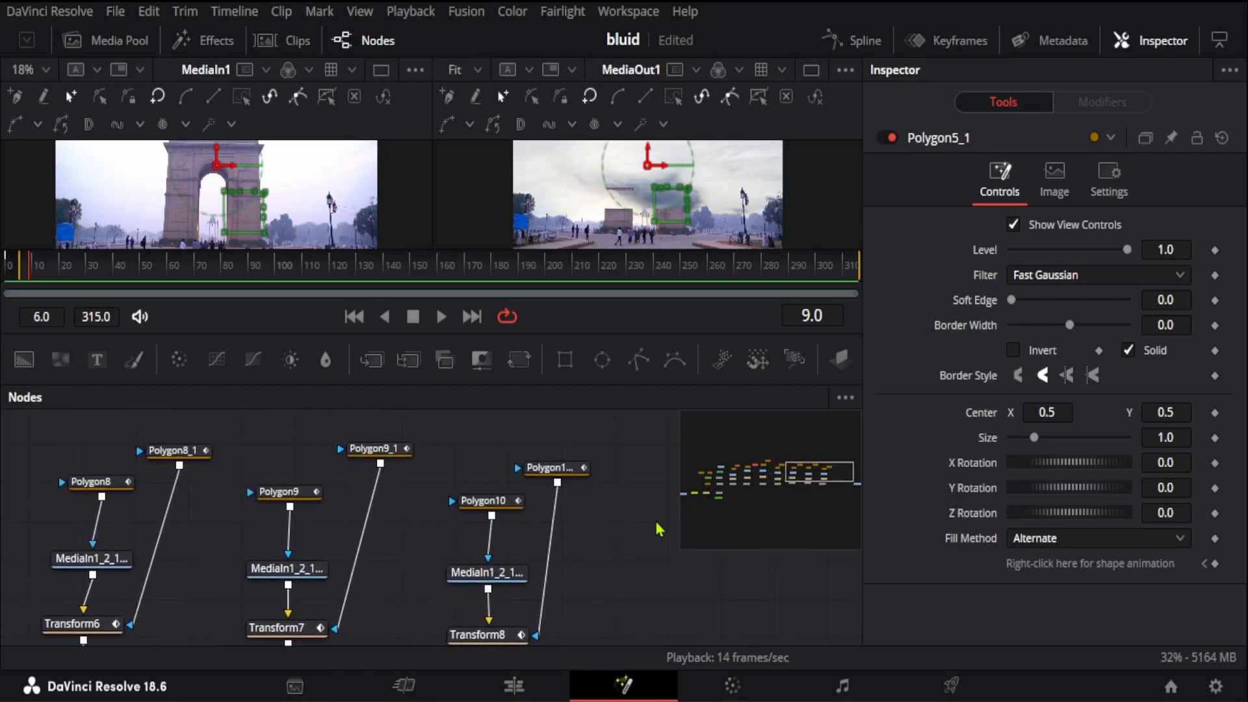
pyautogui.moveTo(21, 271); pyautogui.dragTo(5, 286)
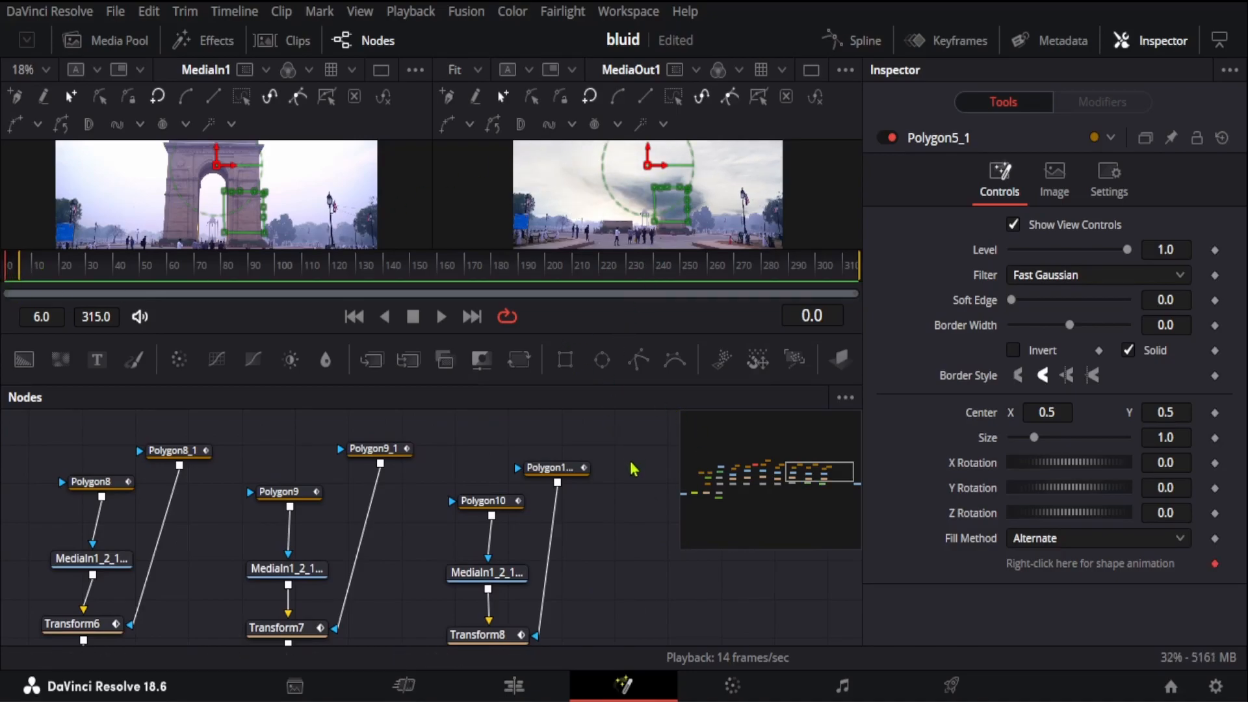
pyautogui.click(631, 463)
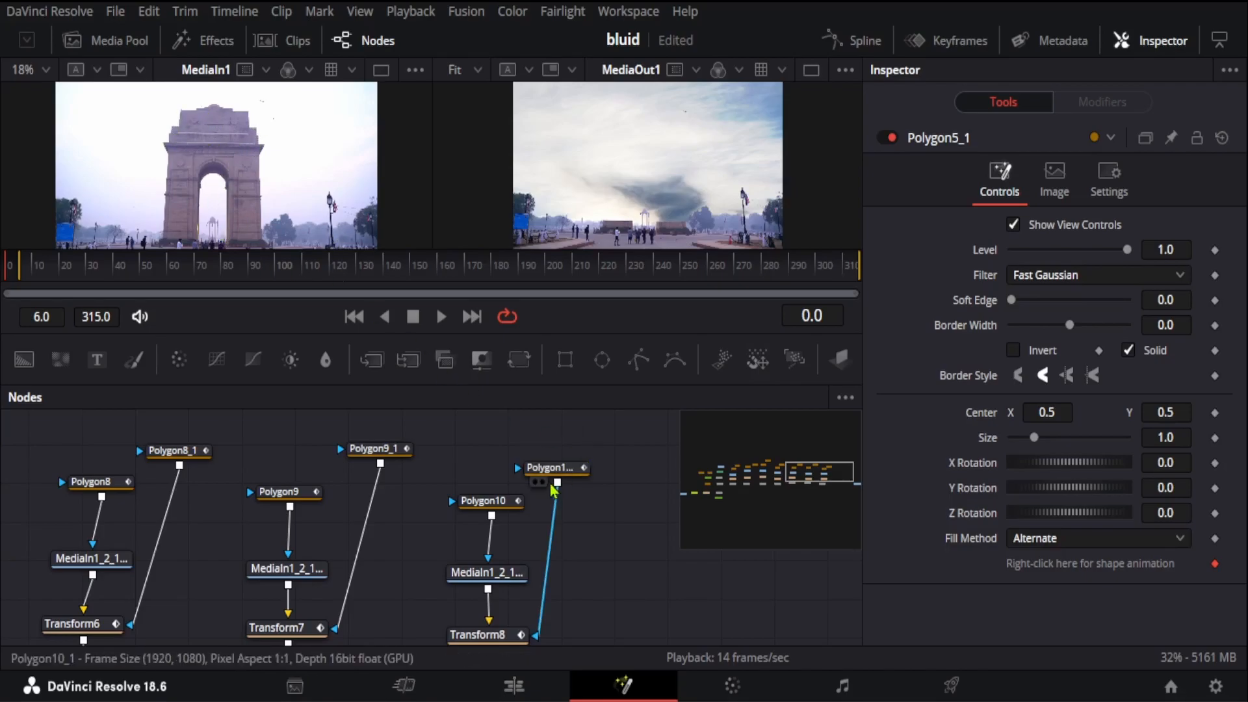
# Step: Examine the Polygon10 and Polygon10_1 masks around the arch's top section and enlarge the viewers to show their outlines
pyautogui.click(498, 510)
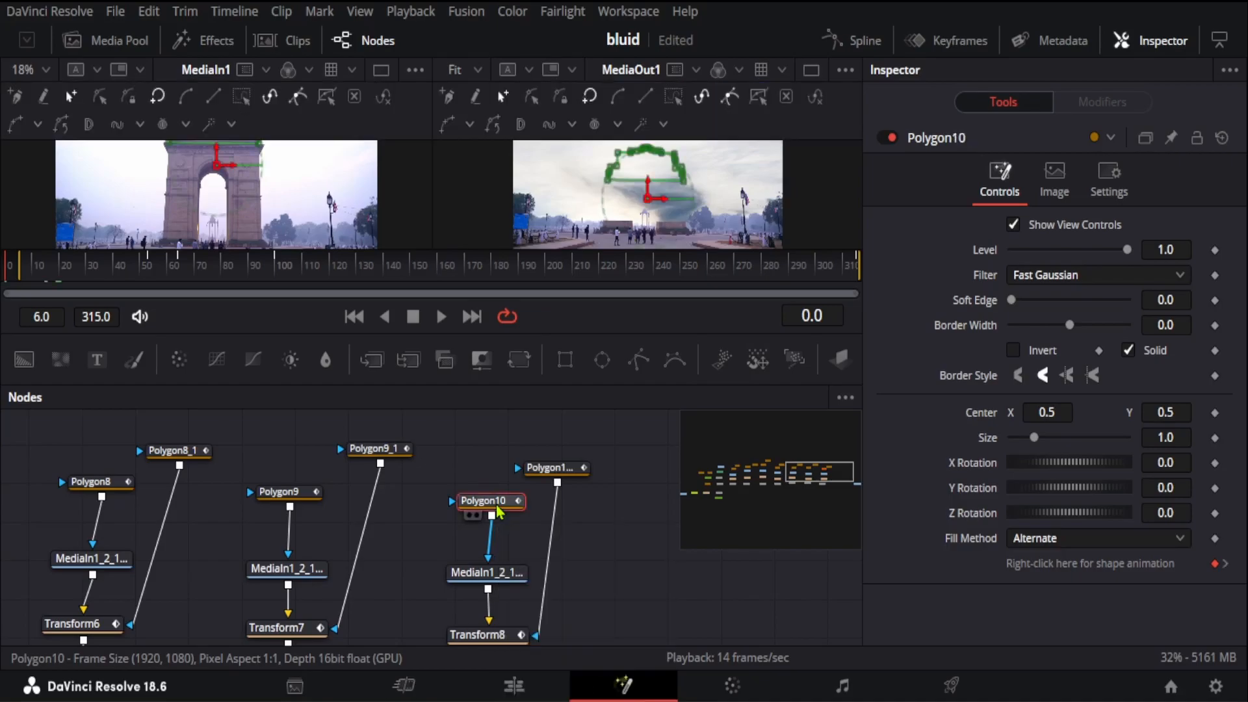
pyautogui.scroll(2, 374, 223)
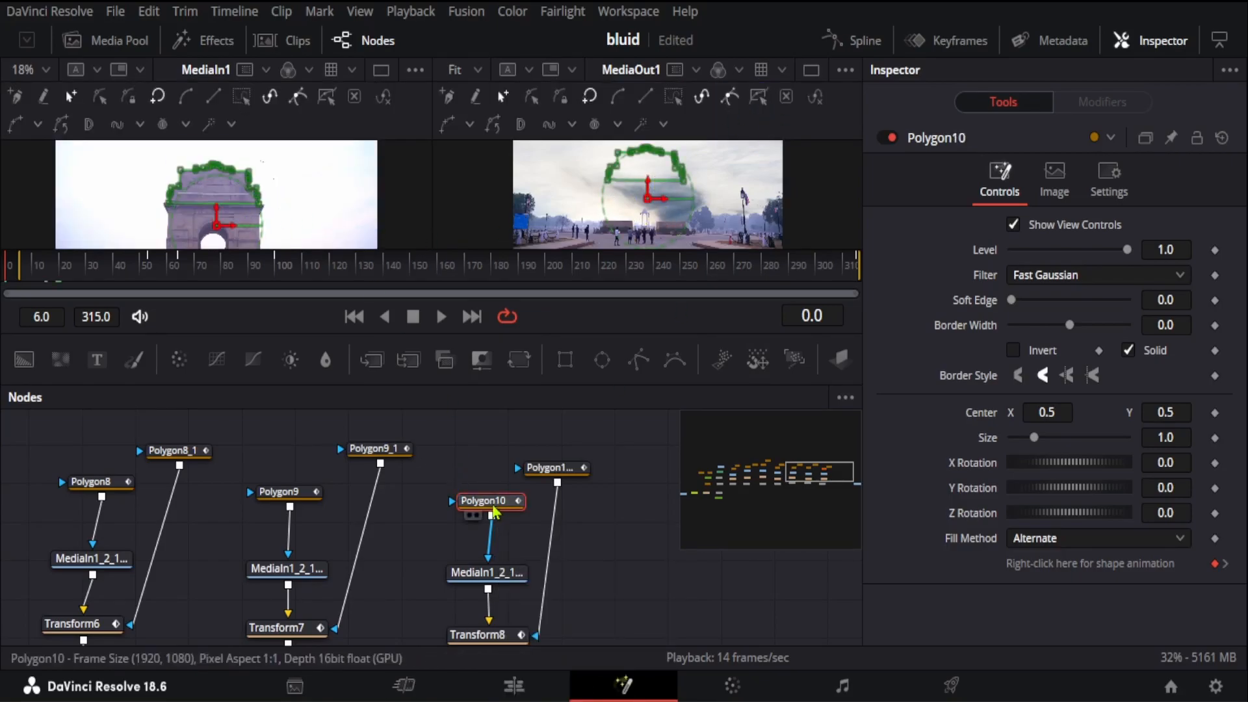
pyautogui.click(569, 476)
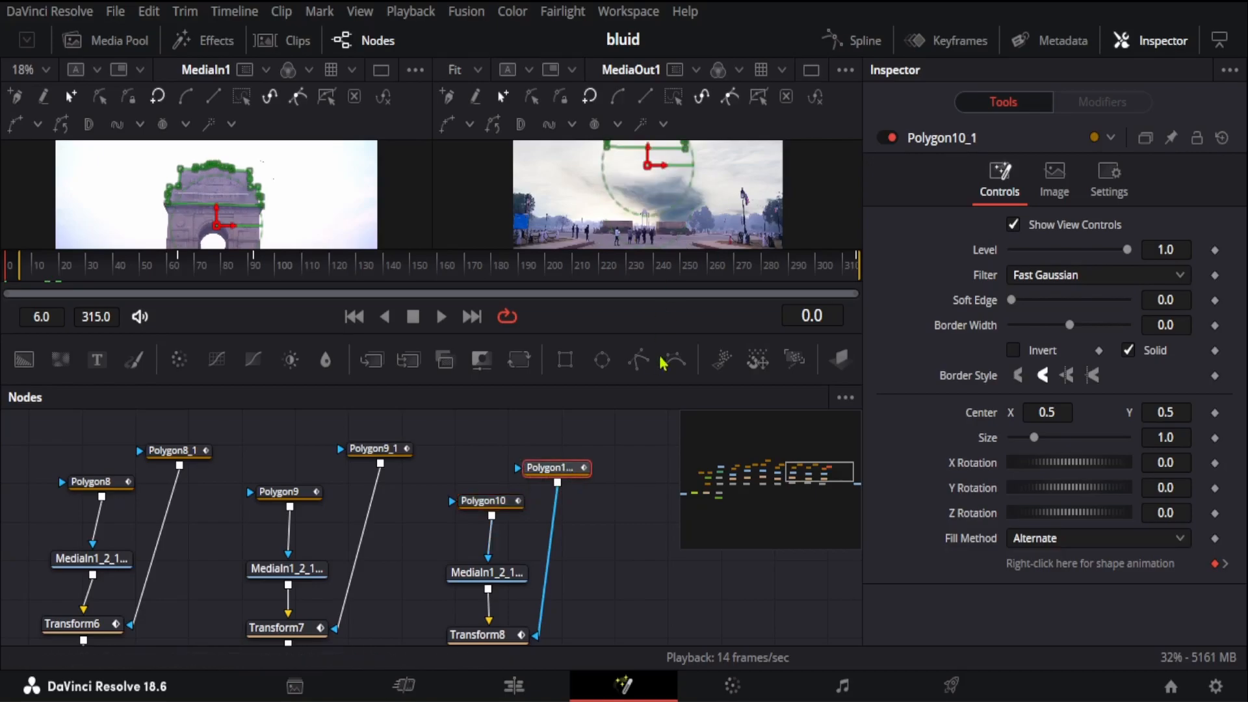
pyautogui.moveTo(638, 333); pyautogui.dragTo(640, 453)
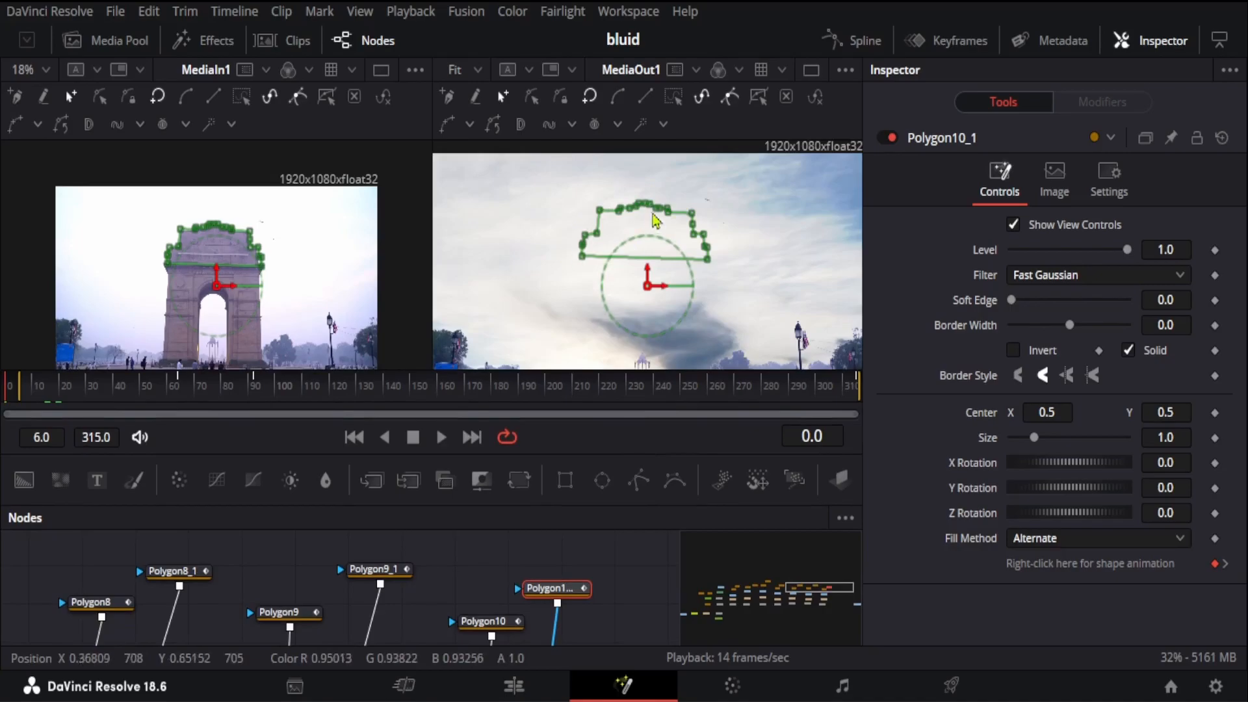
# Step: Select the top, bottom and right-edge point groups of the Polygon10_1 mask in turn, and enlarge the node graph area again
pyautogui.moveTo(580, 197); pyautogui.dragTo(702, 224)
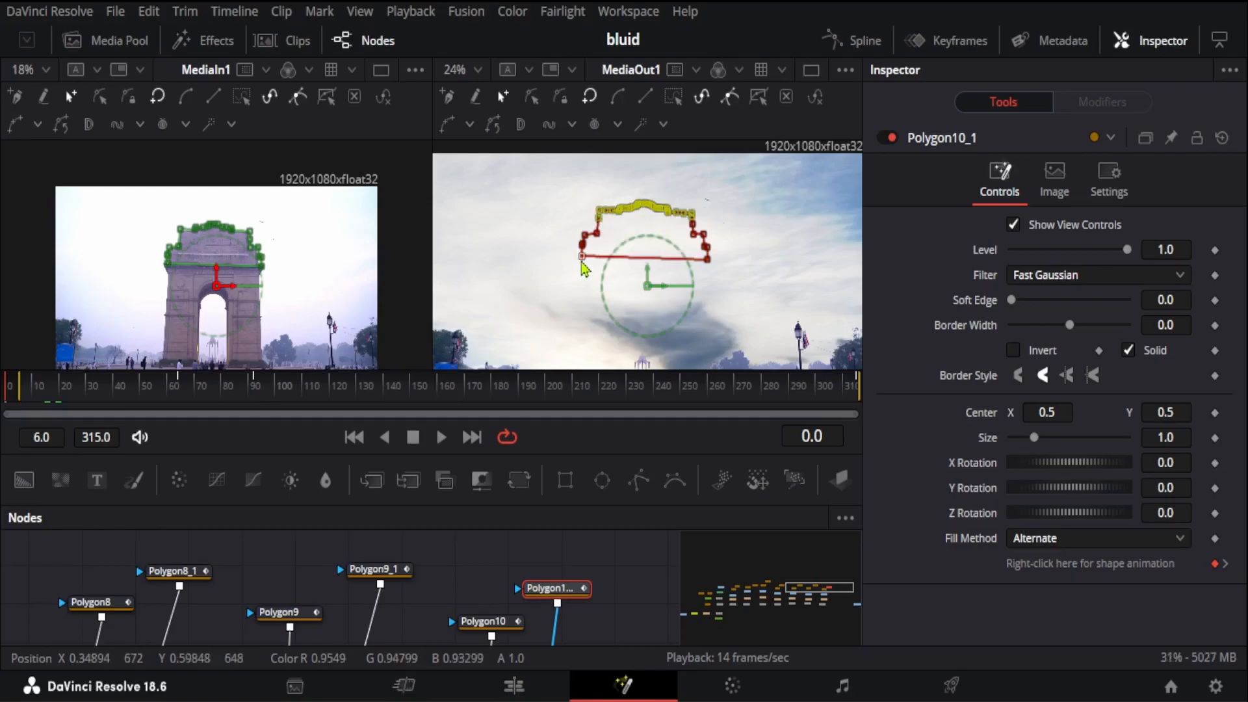
pyautogui.moveTo(558, 258); pyautogui.dragTo(741, 276)
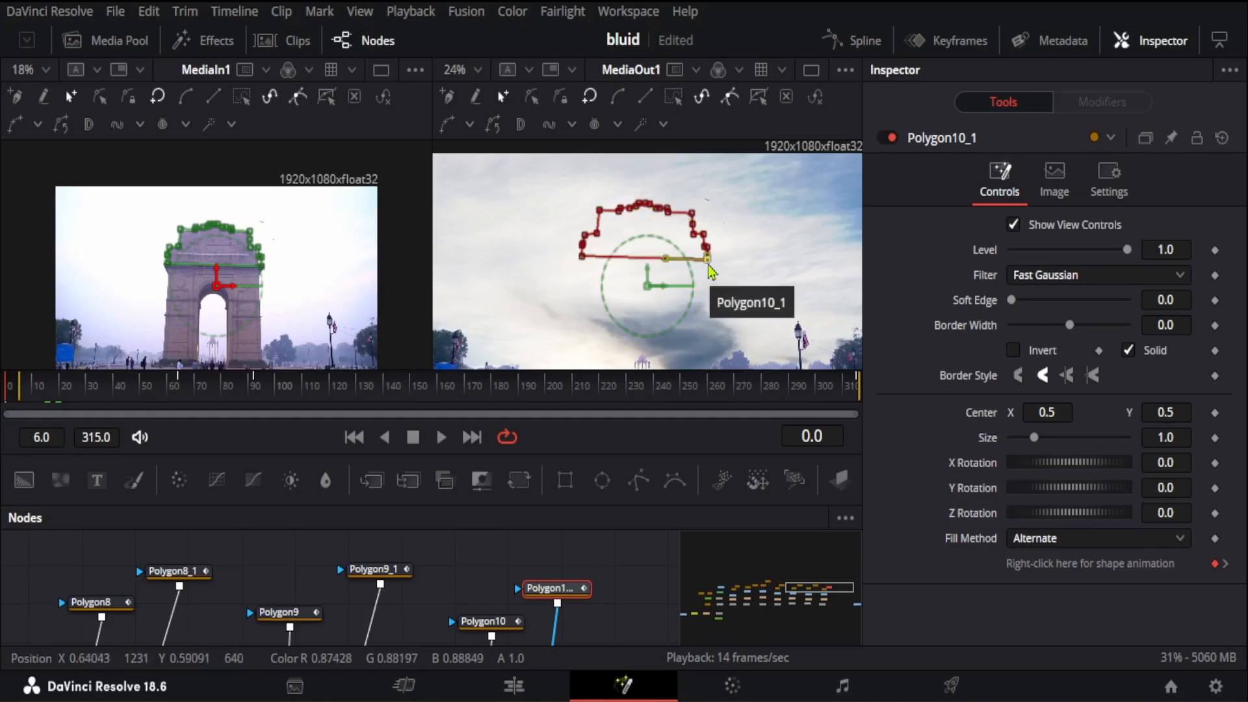
pyautogui.moveTo(693, 189); pyautogui.dragTo(734, 283)
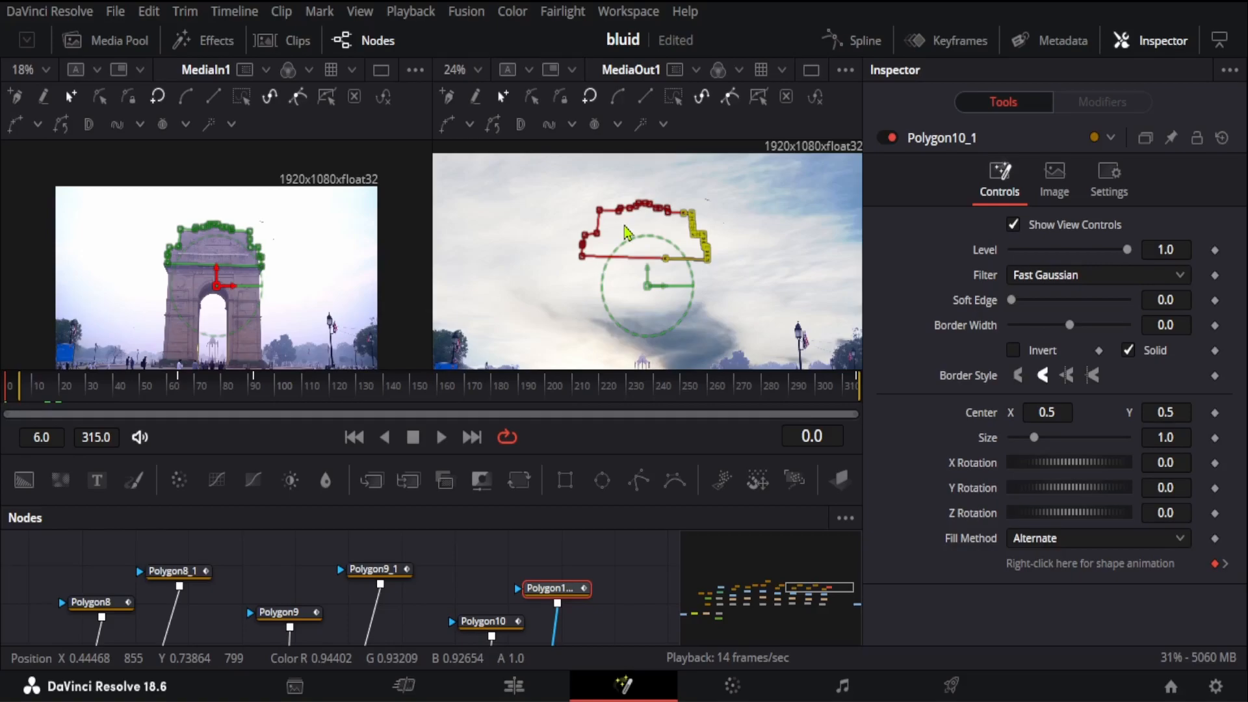
pyautogui.moveTo(587, 454); pyautogui.dragTo(614, 324)
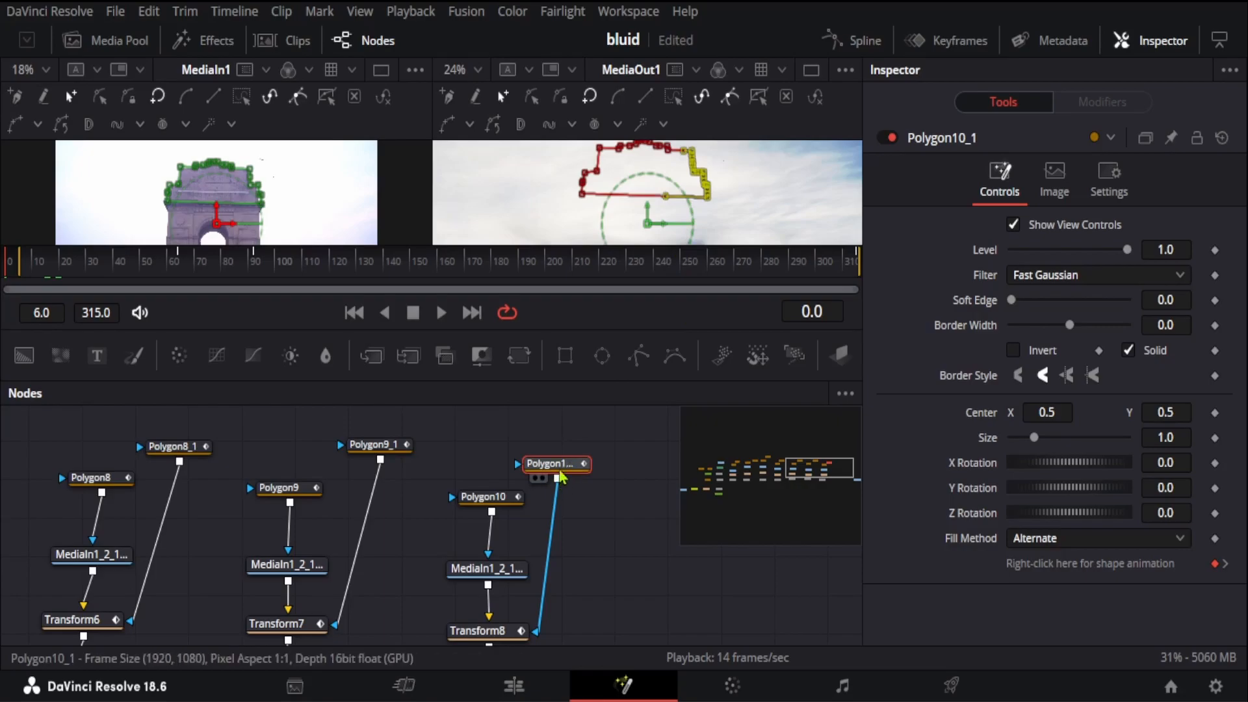
# Step: Select the top and left-edge point groups of the Polygon9_1 mask in turn, and review the merge chain back to Merge1
pyautogui.click(393, 452)
pyautogui.moveTo(625, 190); pyautogui.dragTo(727, 191)
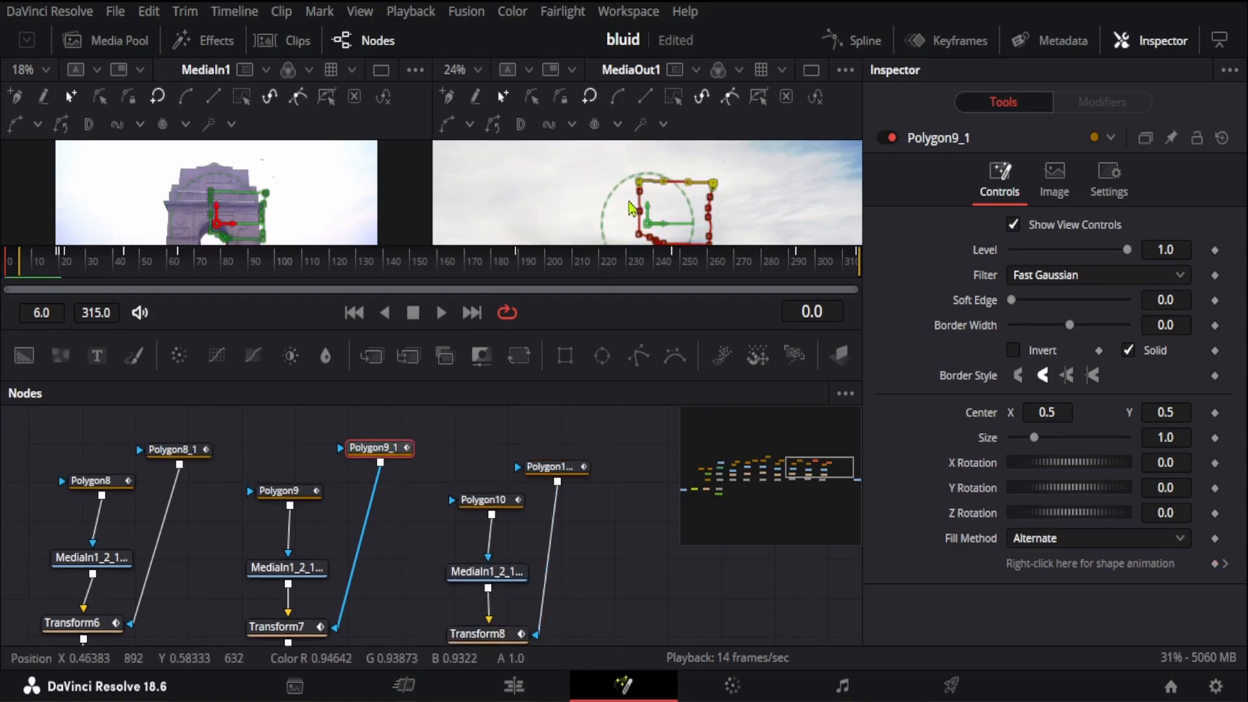
pyautogui.moveTo(613, 163); pyautogui.dragTo(676, 257)
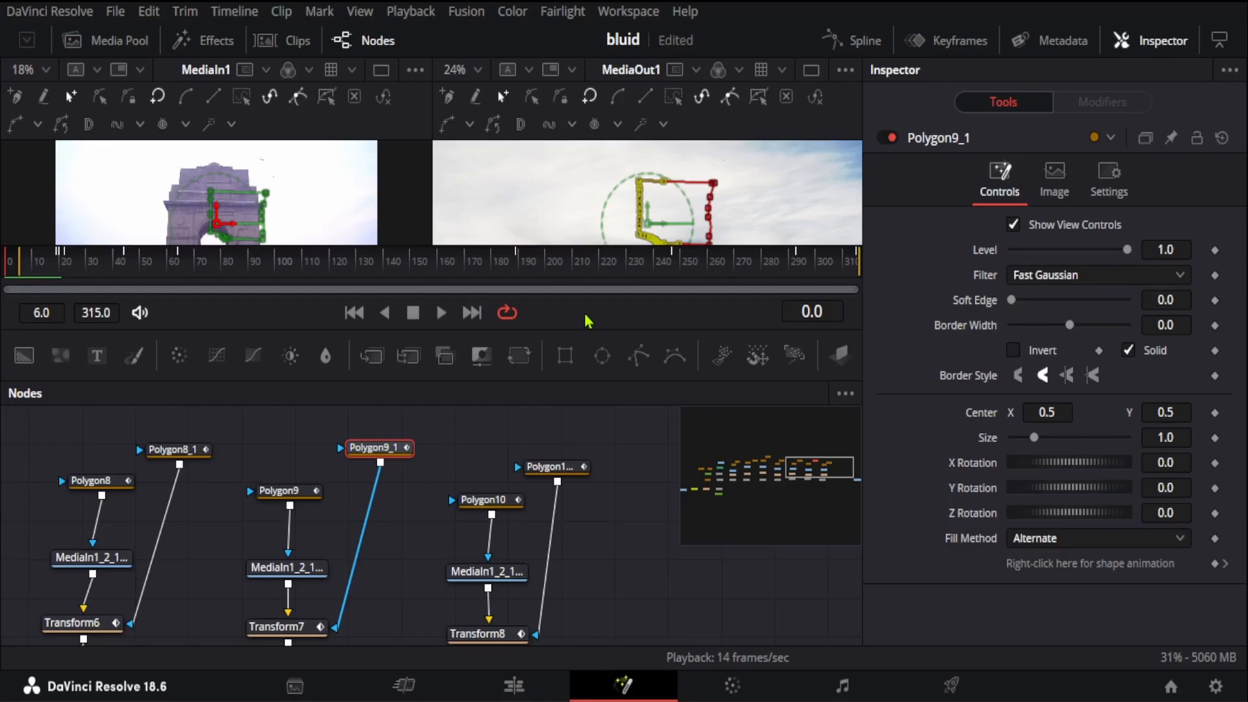
pyautogui.scroll(-2, 648, 551)
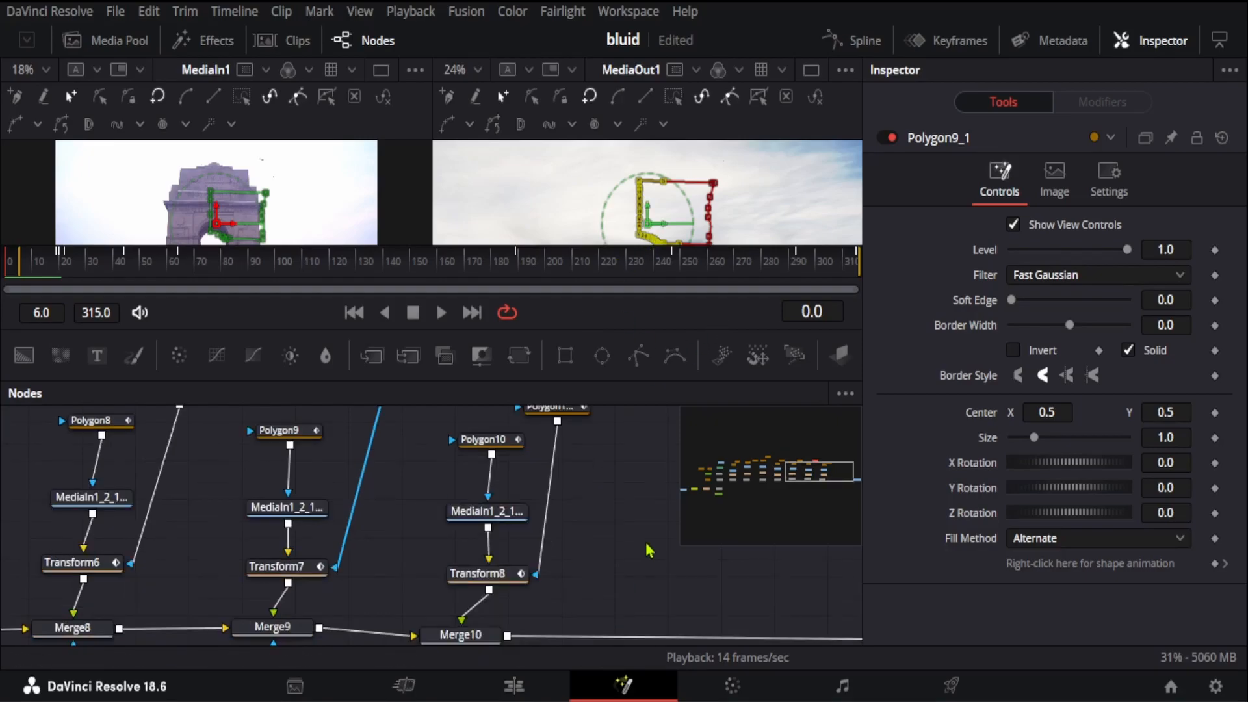
pyautogui.hscroll(-10, 637, 554)
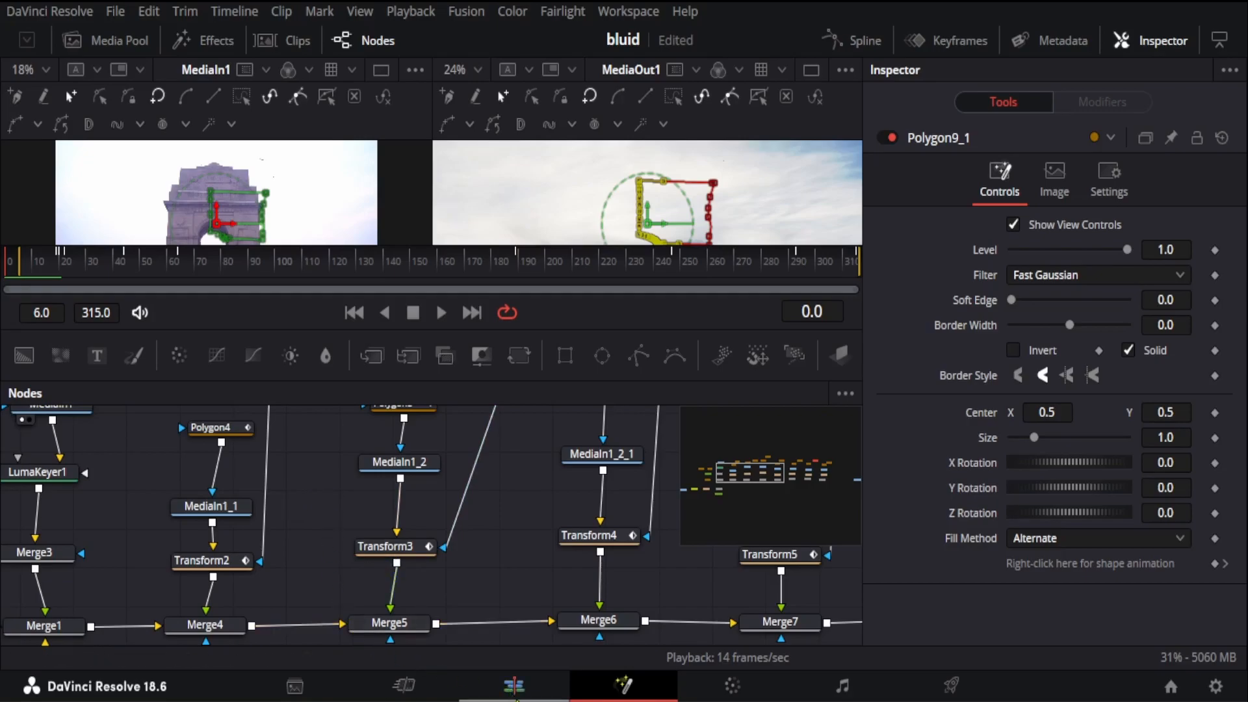
# Step: On the Edit page, play Timeline 1 from its start and move the playhead to 01:00:05:13
pyautogui.click(513, 687)
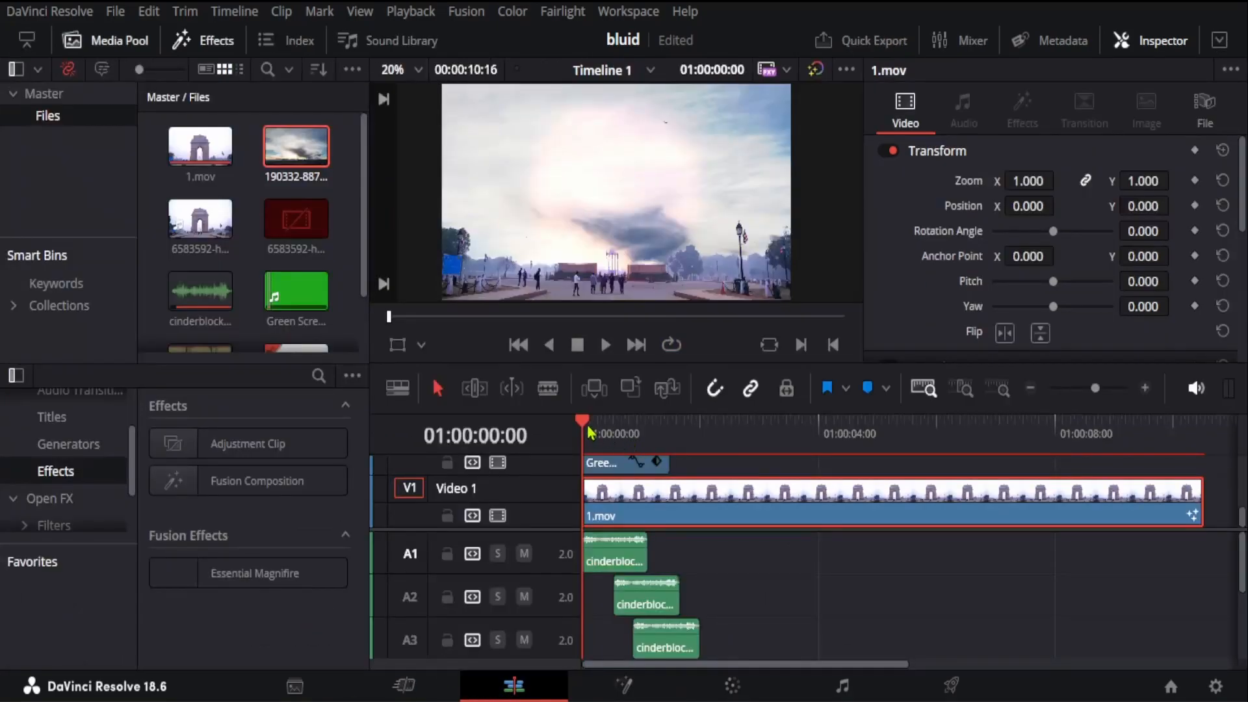
pyautogui.moveTo(590, 432); pyautogui.dragTo(420, 568)
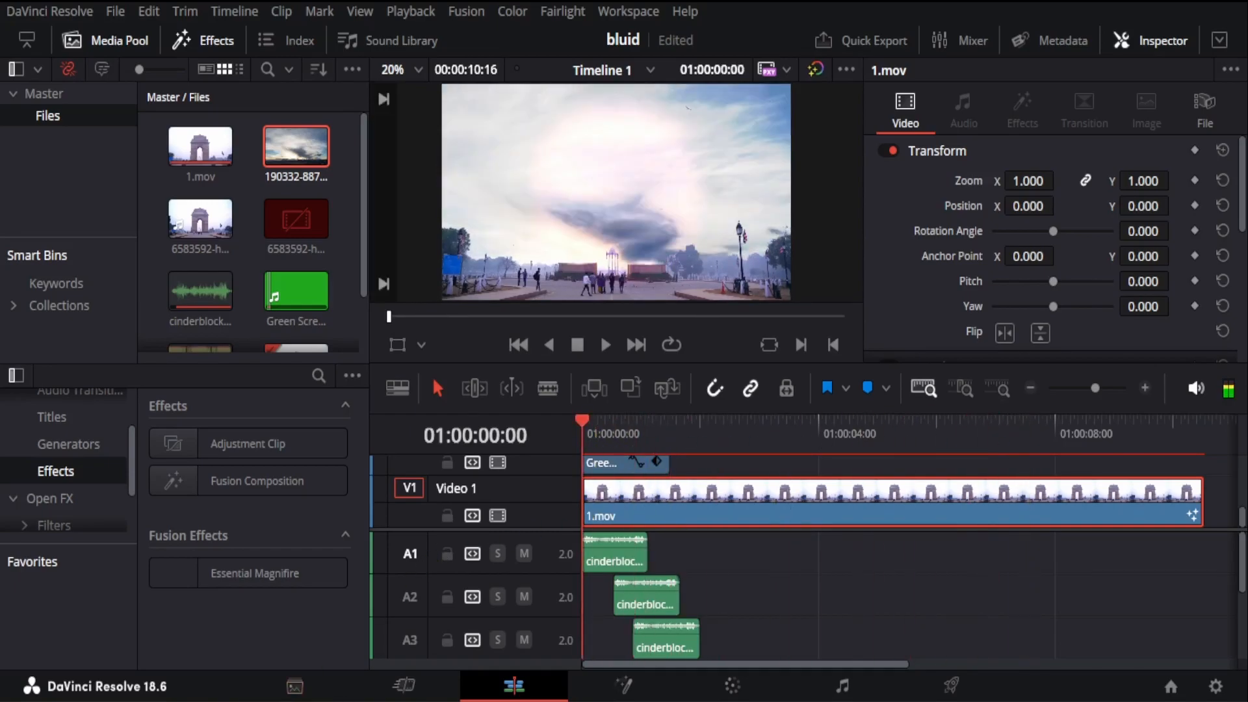
pyautogui.press('space')
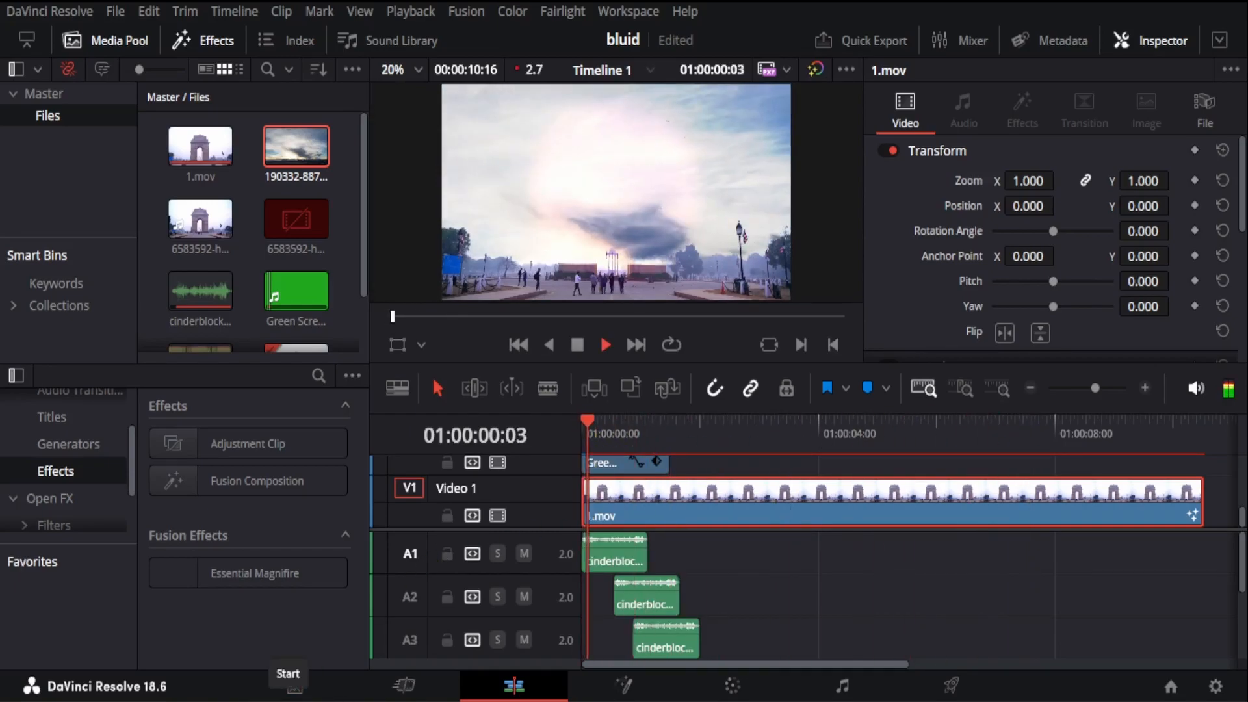
pyautogui.click(901, 432)
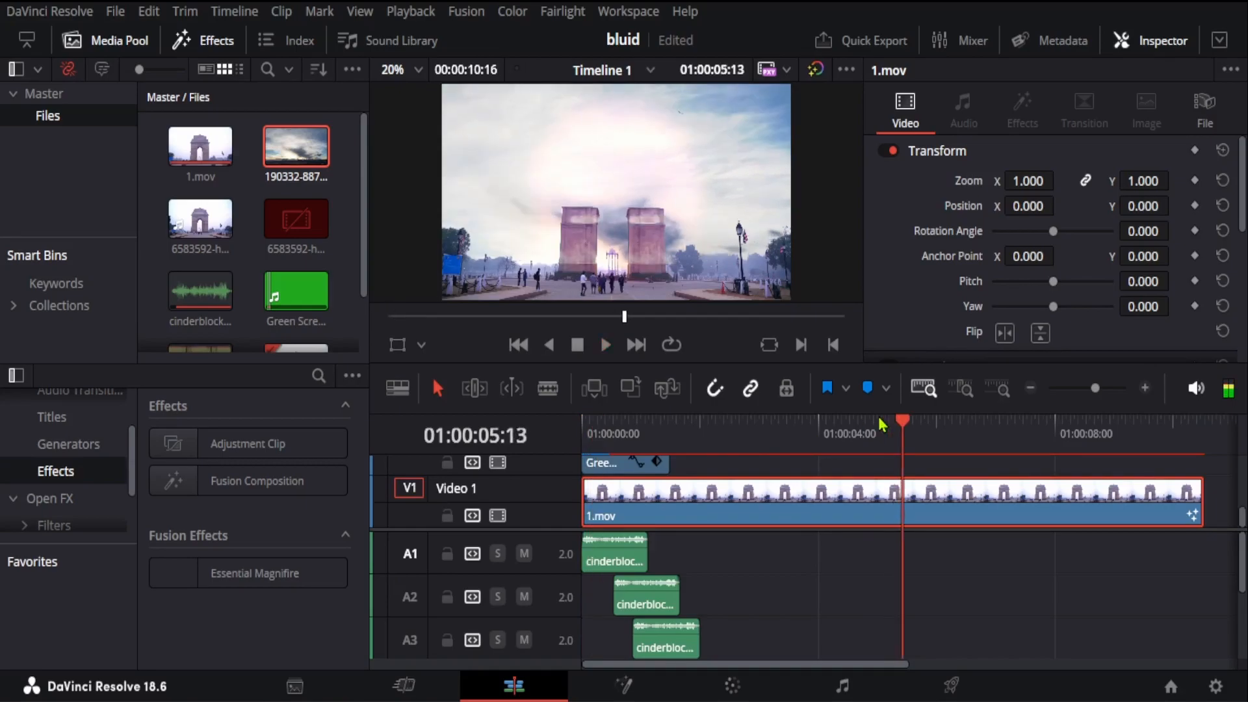
# Step: Return to the timeline start, bring the green-screen clip on Video 2 into view, and scrub the assembling arch to 01:00:01:04
pyautogui.moveTo(896, 433); pyautogui.dragTo(484, 497)
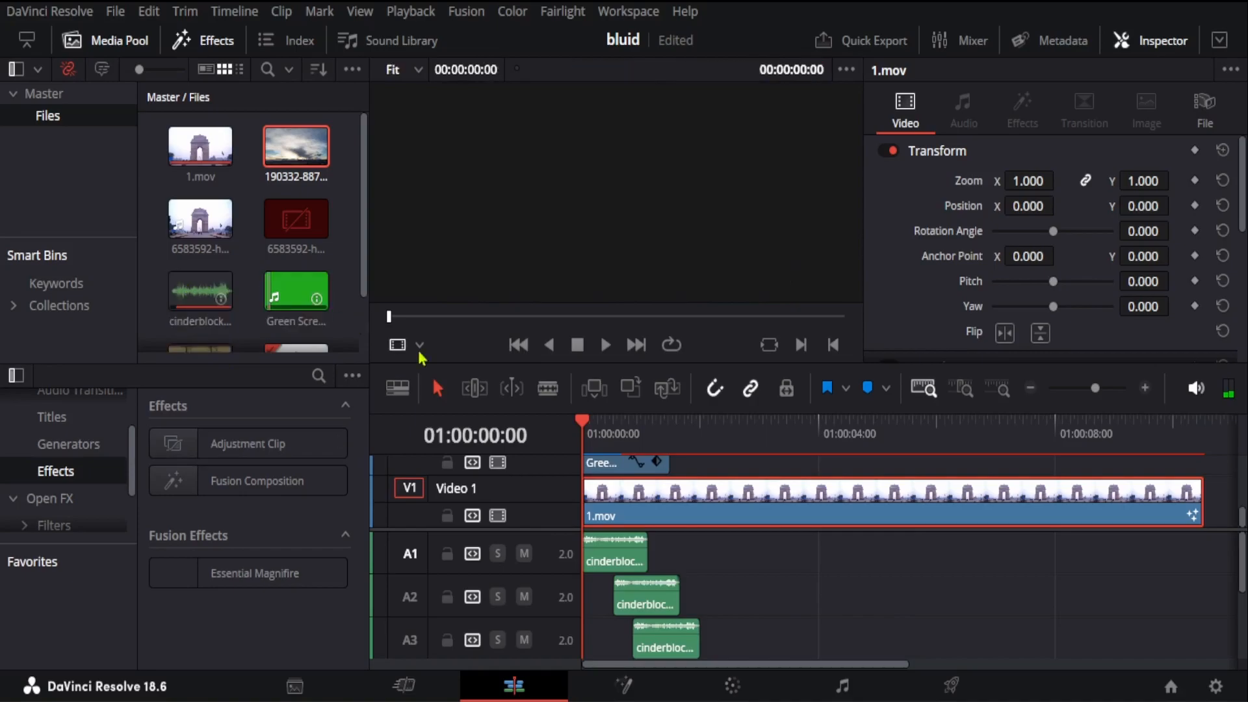
pyautogui.scroll(3, 749, 481)
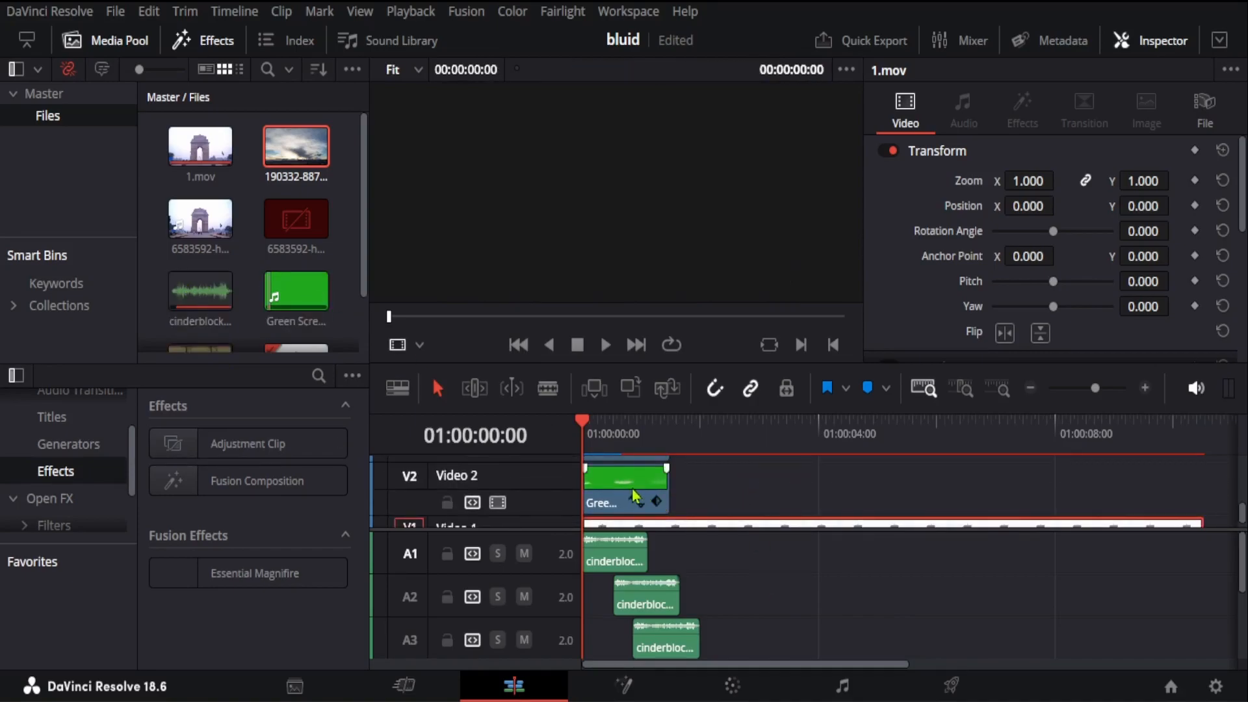
pyautogui.moveTo(586, 428); pyautogui.dragTo(619, 438)
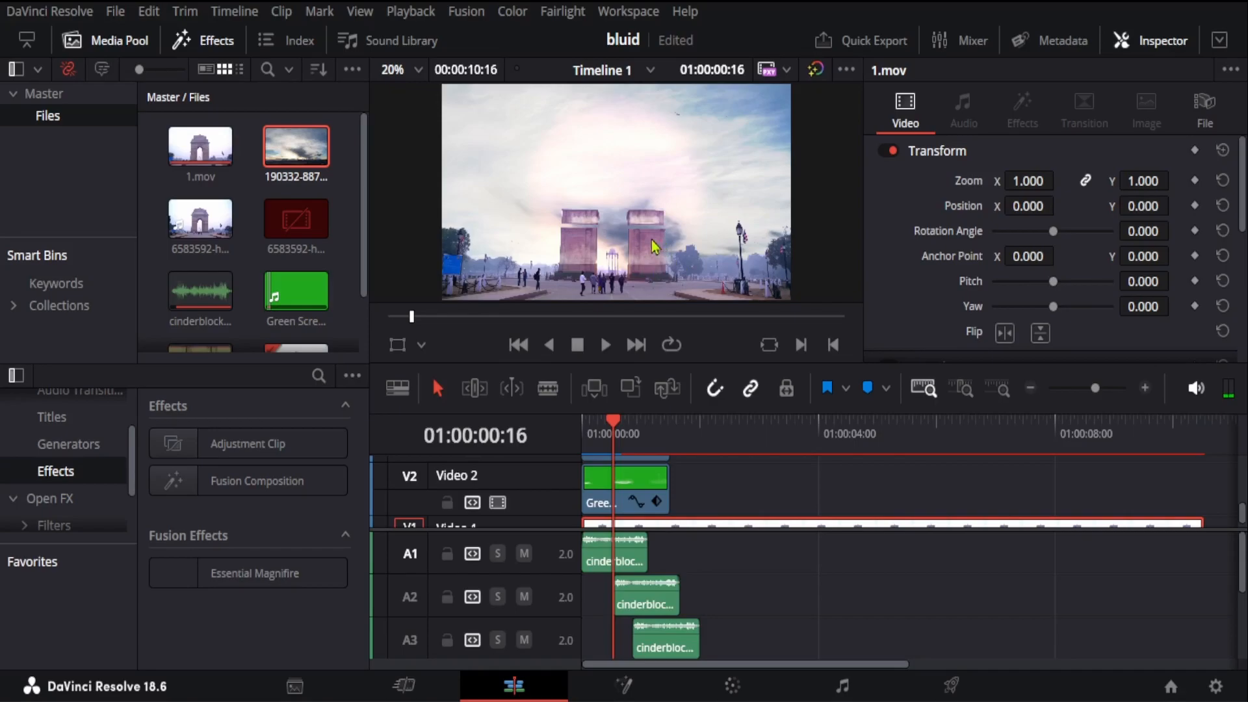
pyautogui.moveTo(613, 427); pyautogui.dragTo(649, 436)
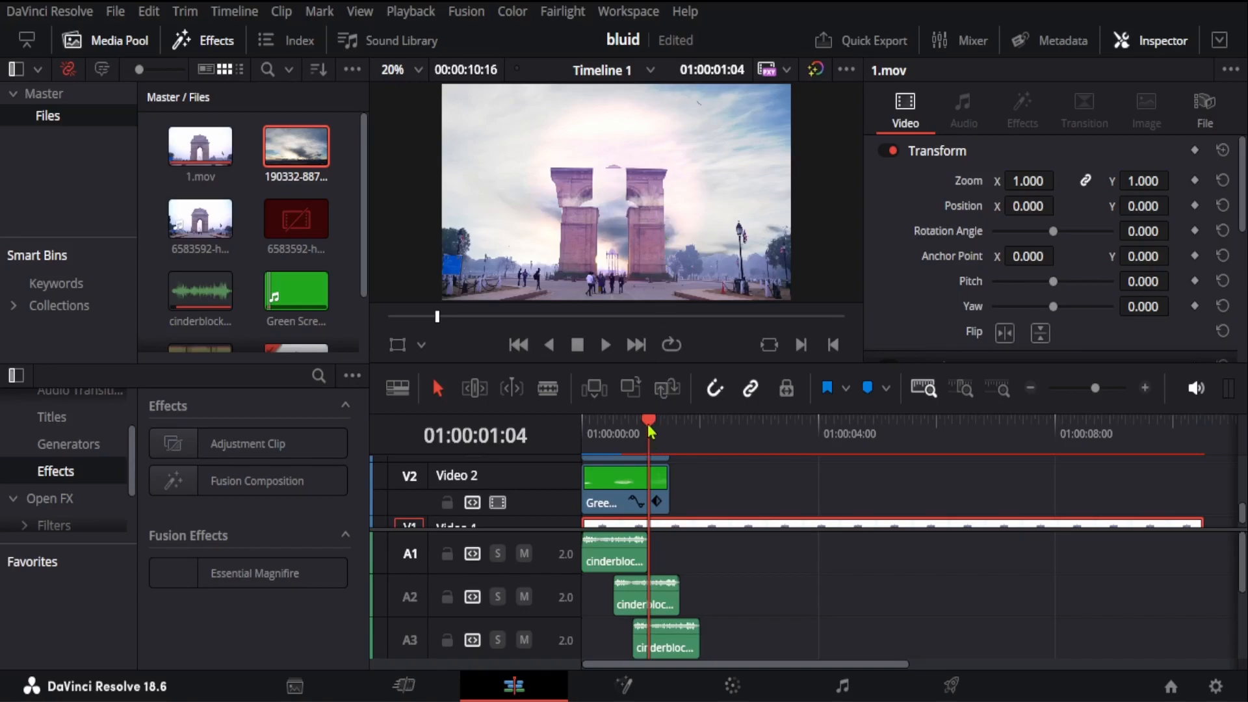
# Step: Move the playhead back to the timeline start and play the arch animation with its staggered sound clips
pyautogui.press('q')
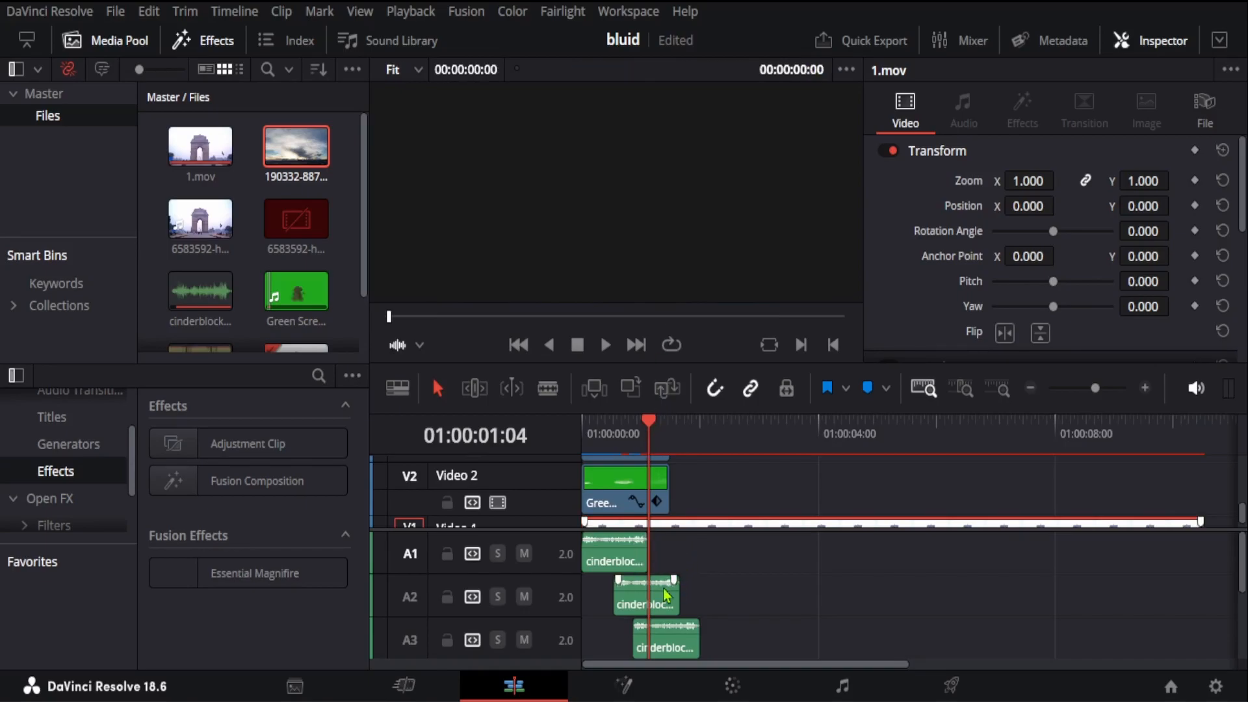
pyautogui.moveTo(654, 446); pyautogui.dragTo(580, 468)
pyautogui.press('space')
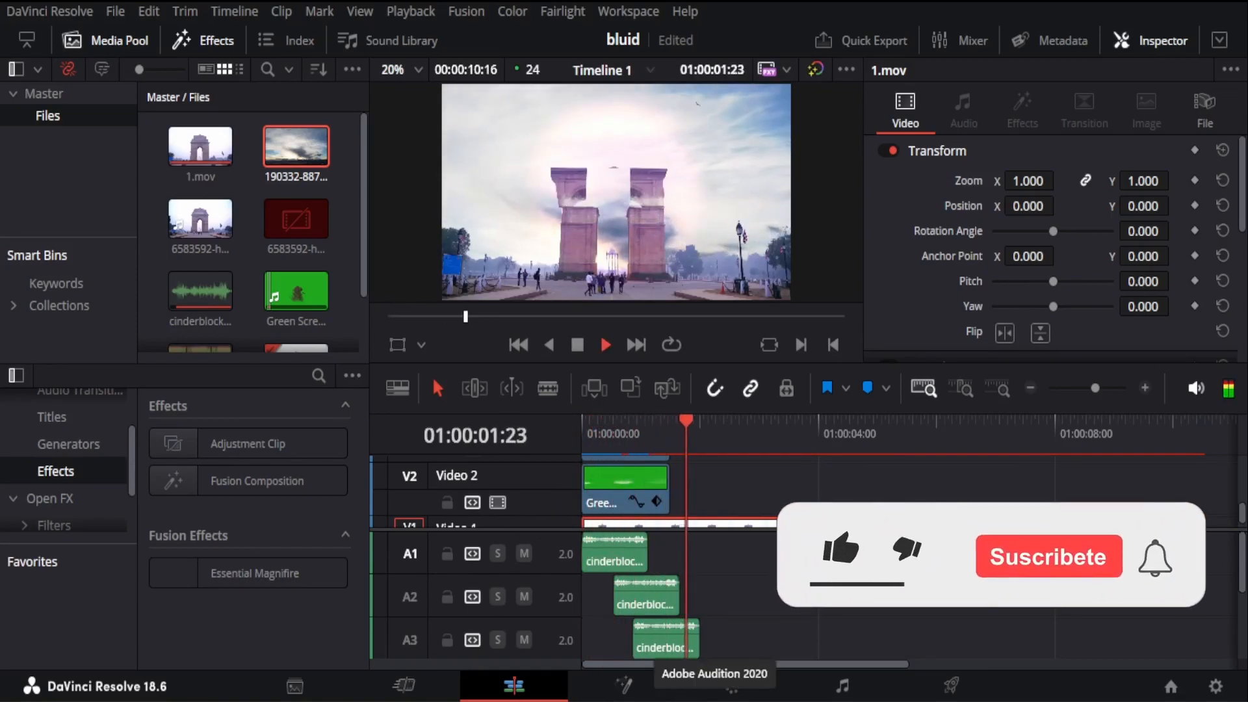